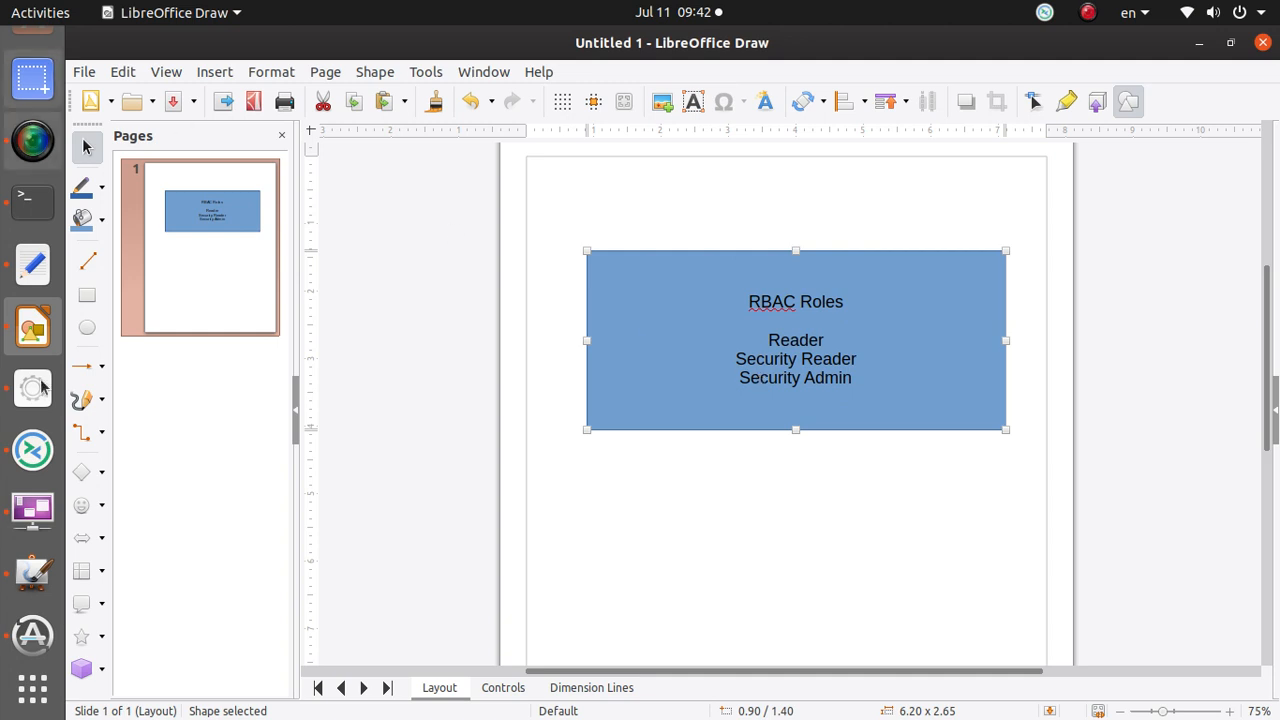
Switch to Firefox and open the Azure Pass - Sponsorship access control tab.
scroll(15, 250, up, 4)
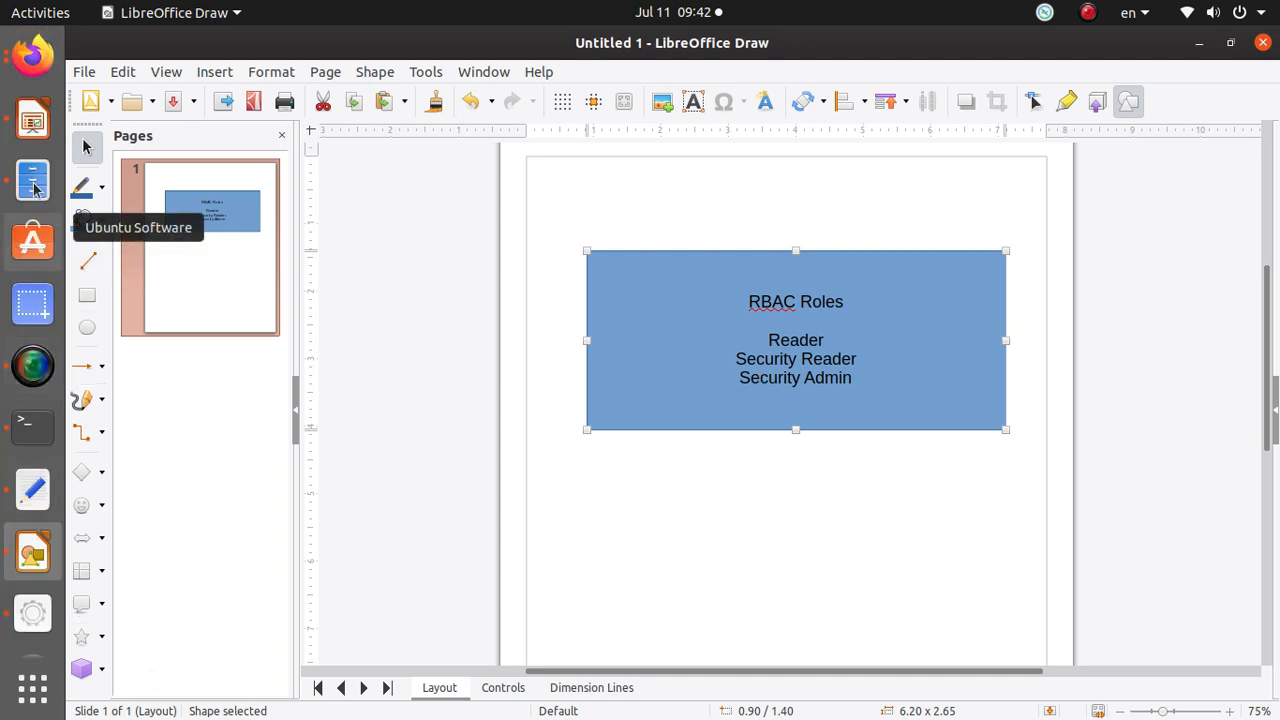
click(30, 62)
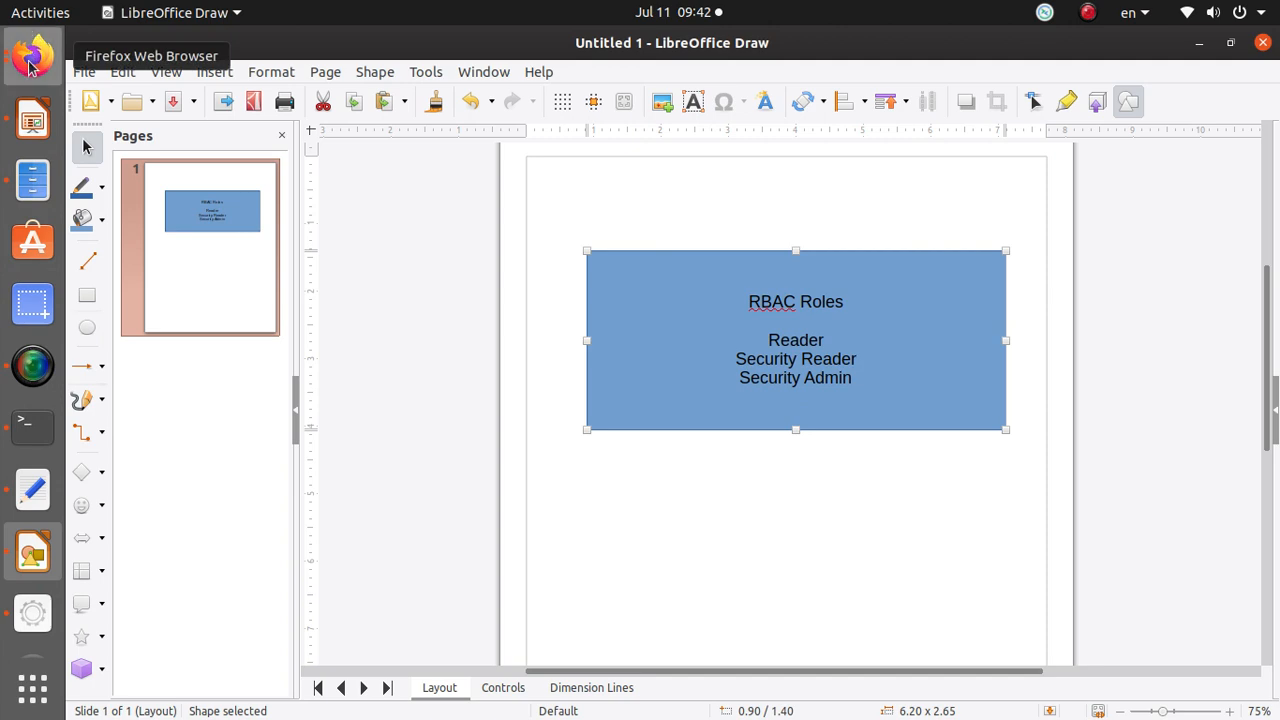
click(729, 80)
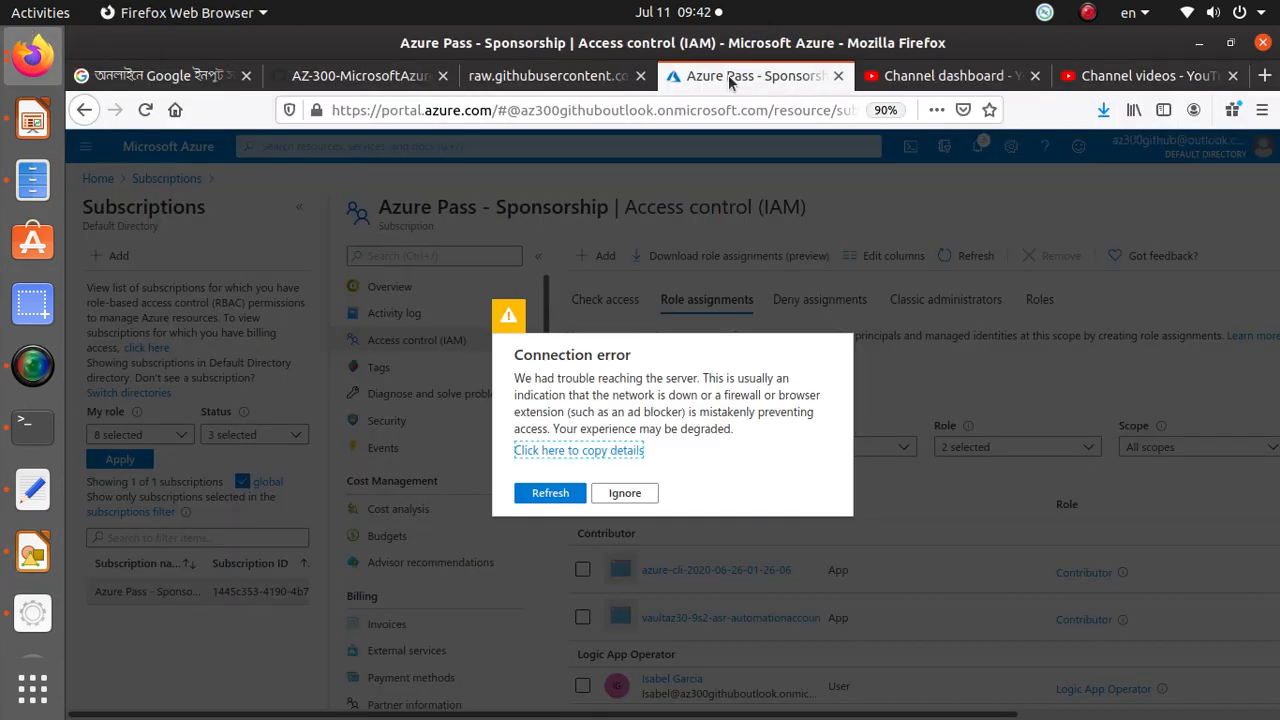
Reload the portal after the connection error and sign back in with the subscription administrator account.
click(550, 493)
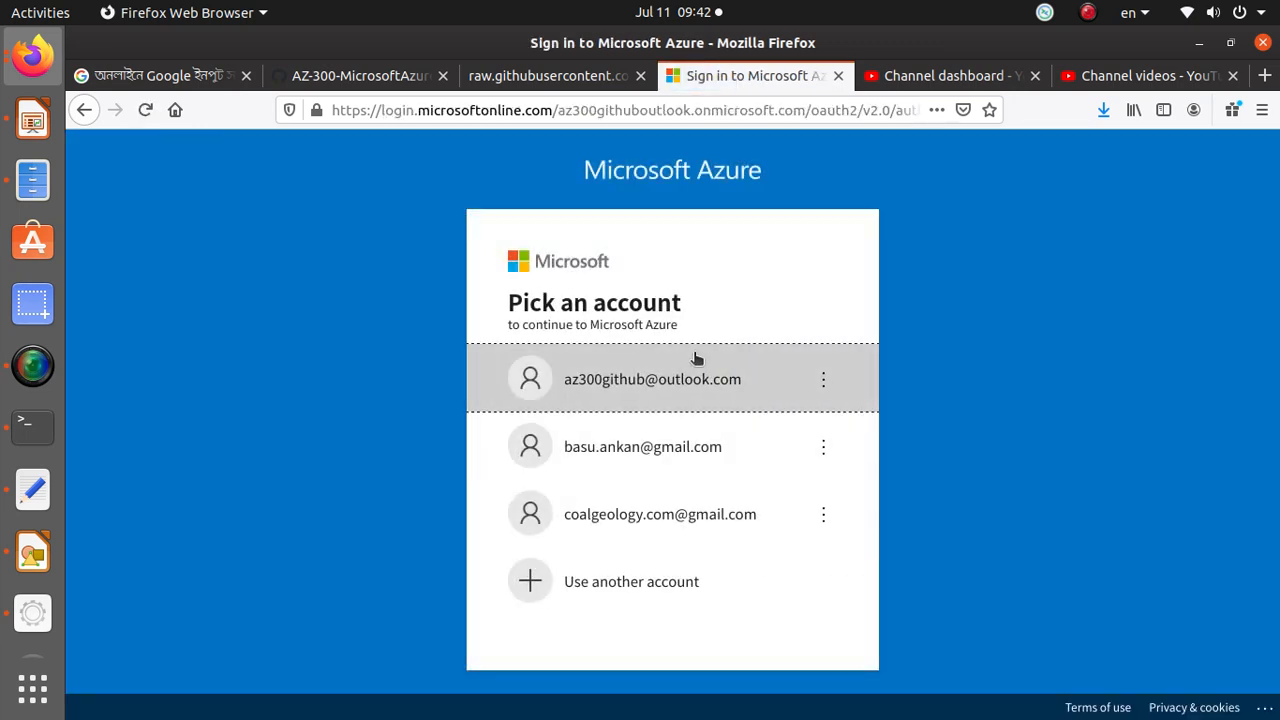
click(695, 377)
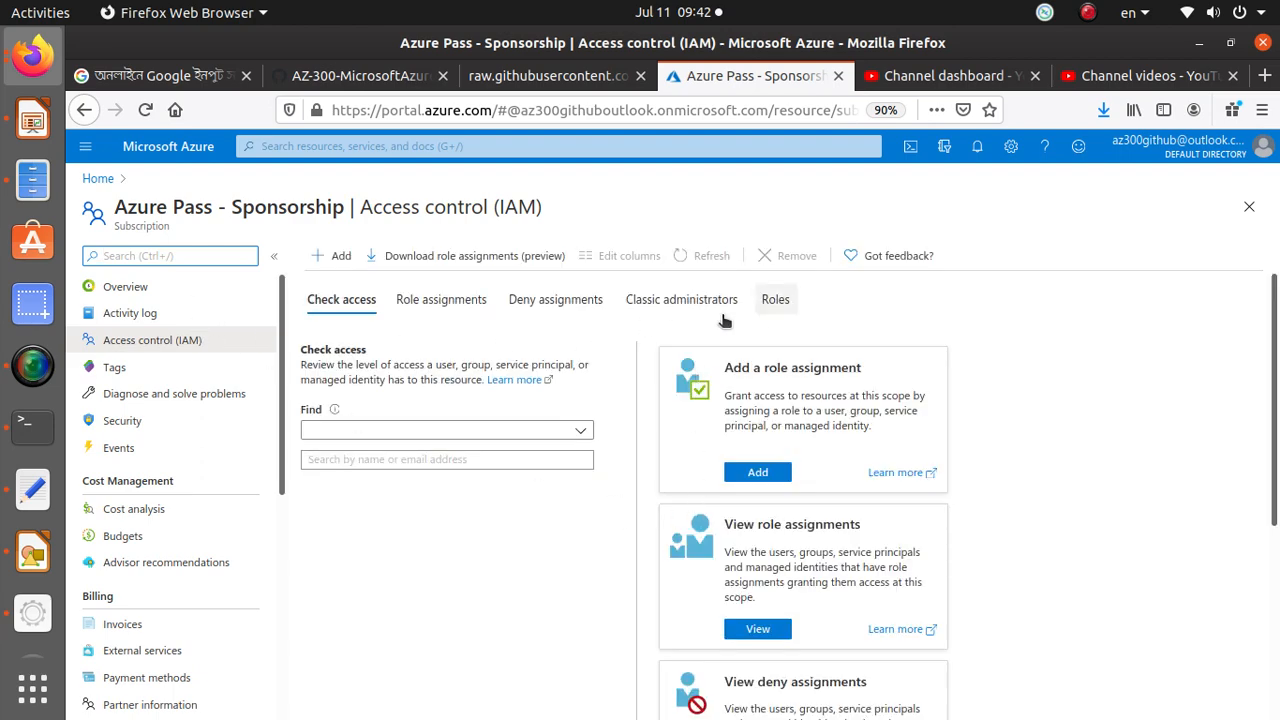
Remove the user's Logic App Operator role assignment from the subscription's role assignments.
click(438, 310)
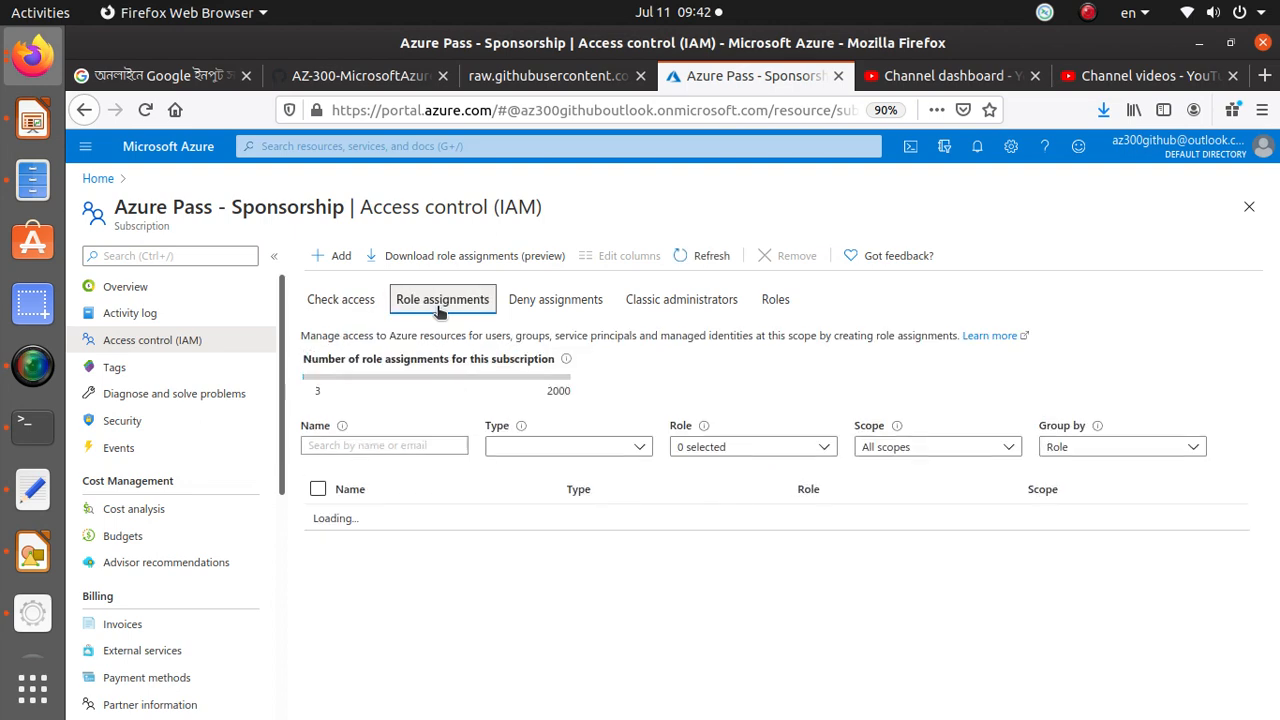
scroll(620, 572, down, 1)
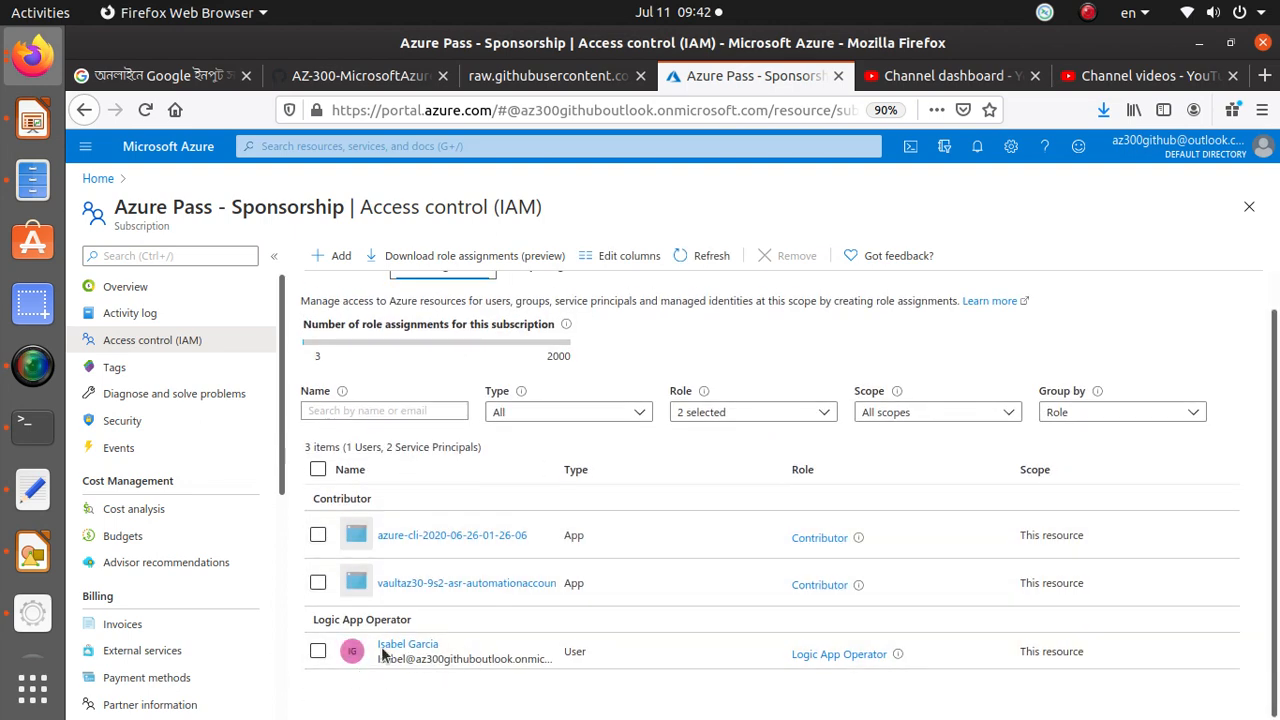
click(318, 652)
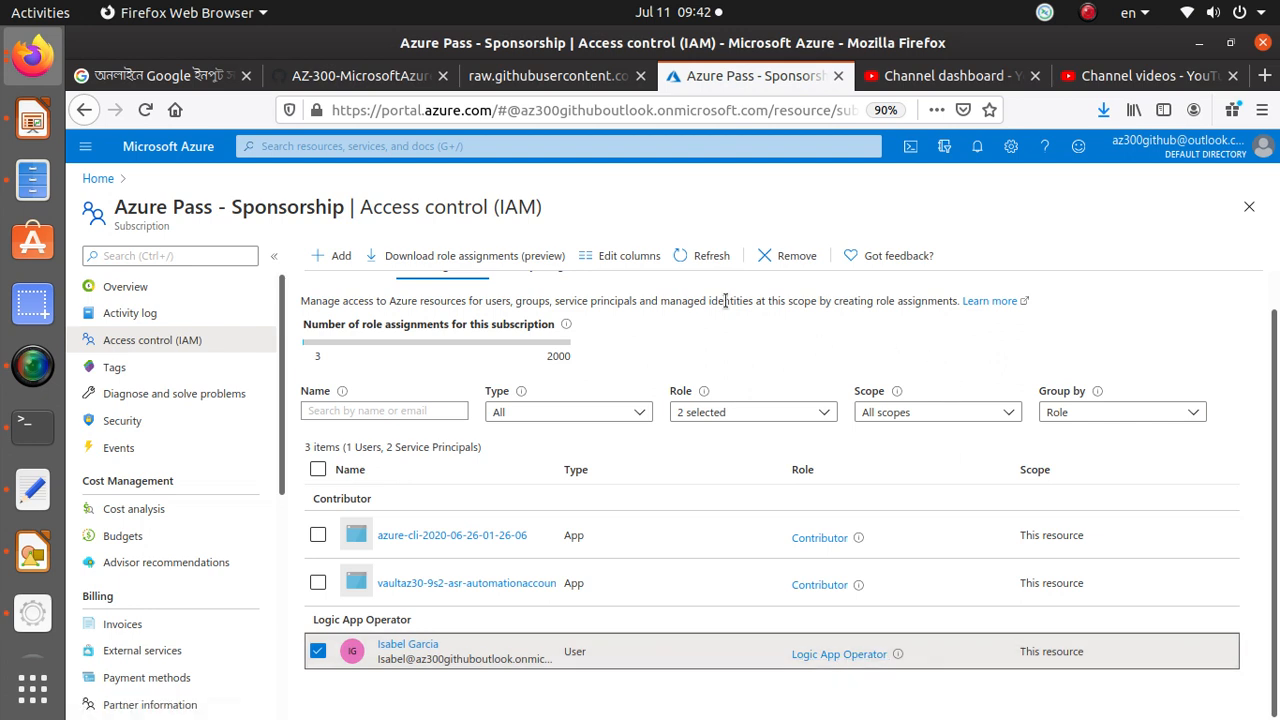
click(794, 258)
click(344, 361)
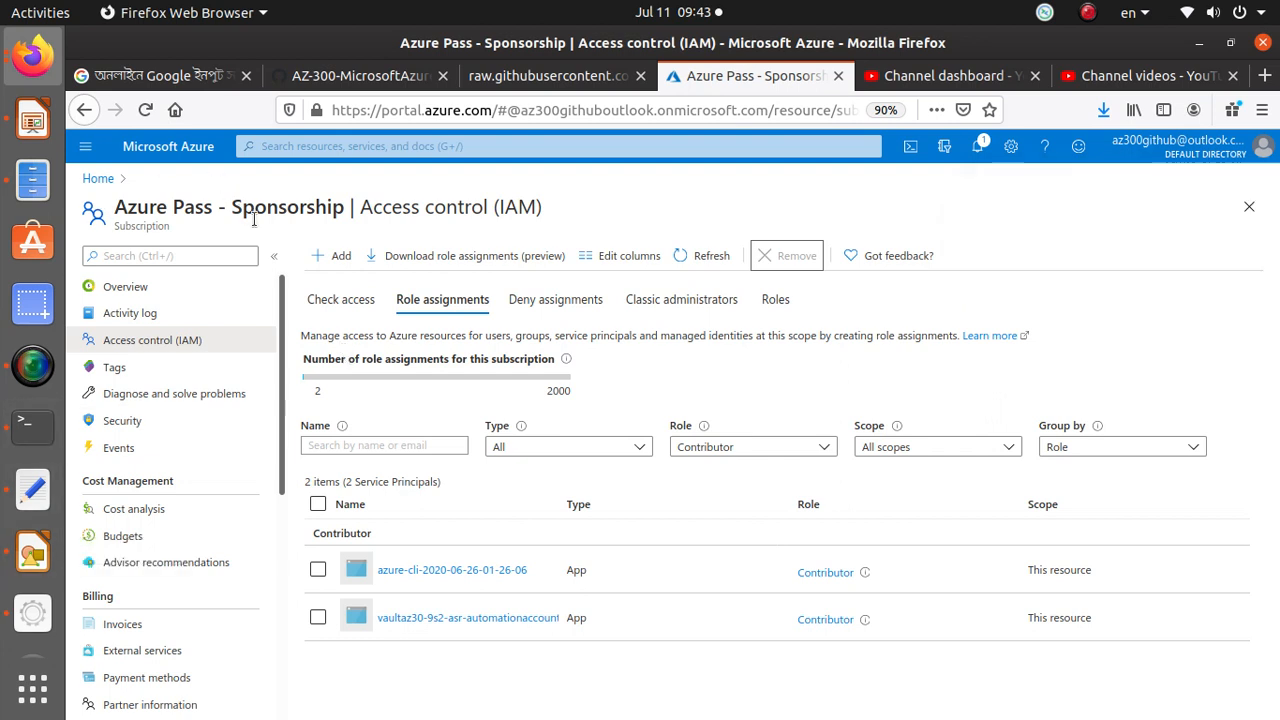
Start a new role assignment on the subscription and choose the Reader role.
click(322, 257)
click(378, 286)
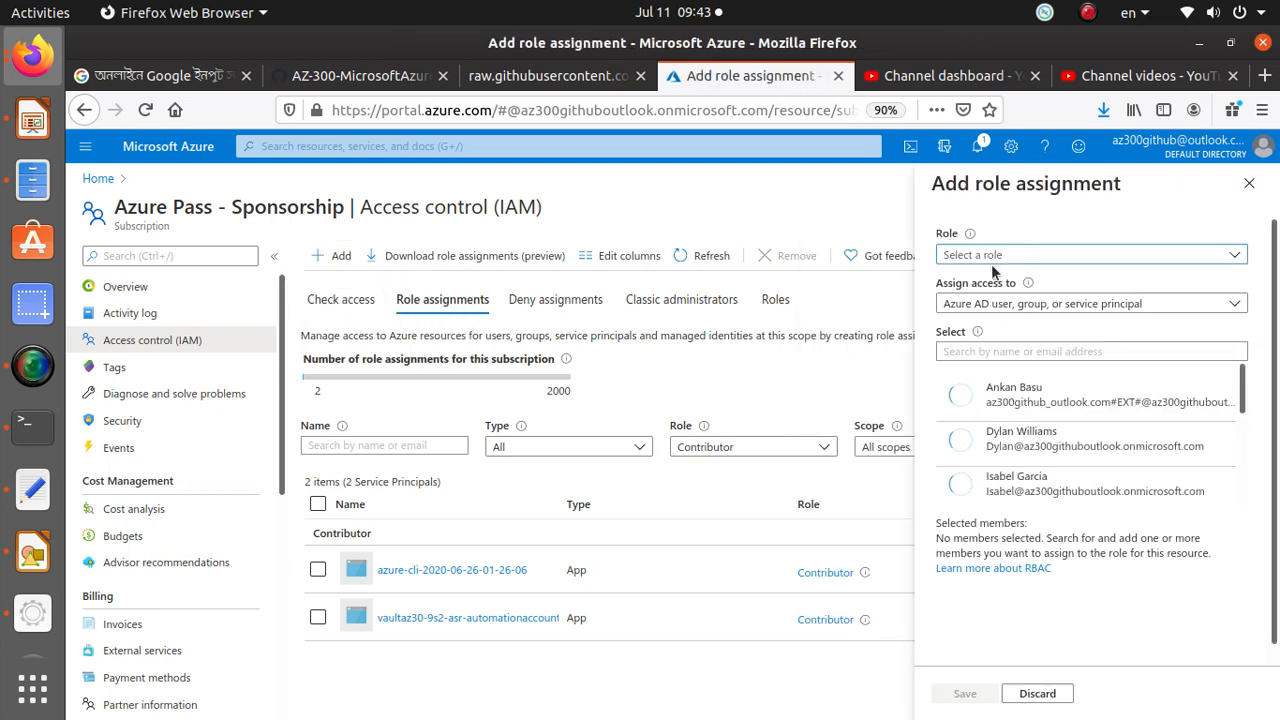
click(993, 256)
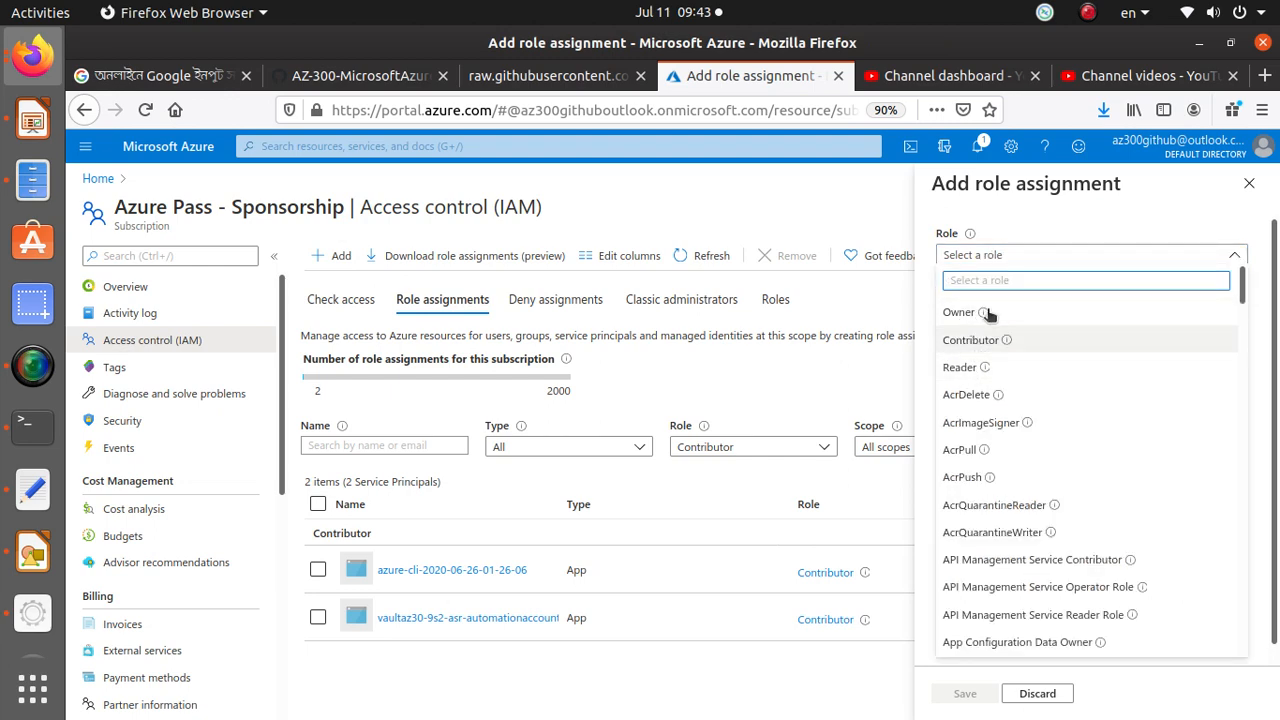
mouse_move(985, 316)
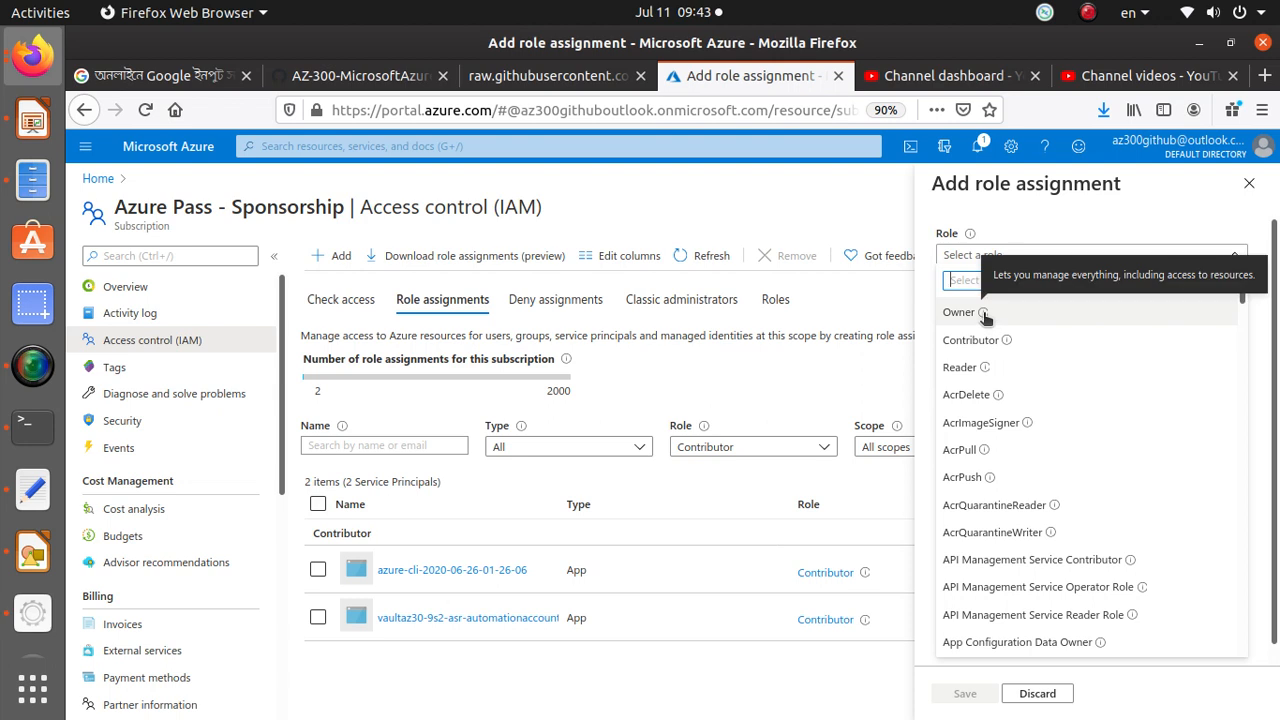
mouse_move(1007, 343)
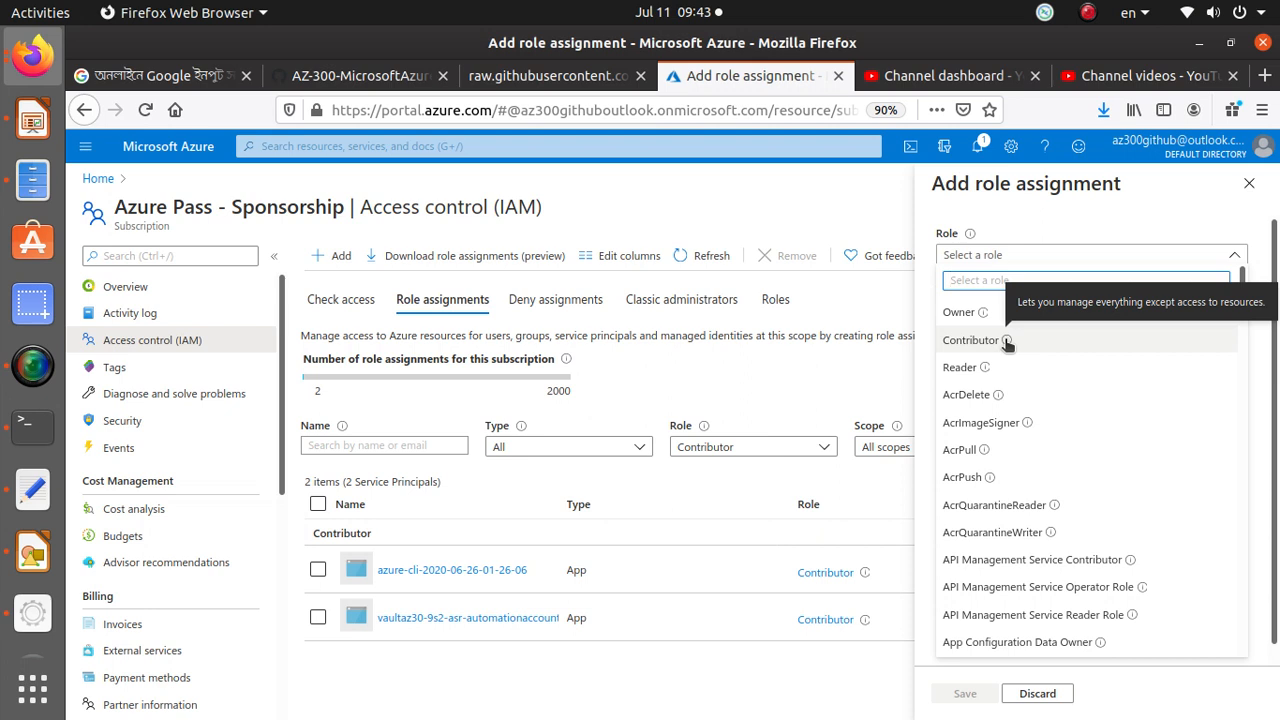
mouse_move(984, 369)
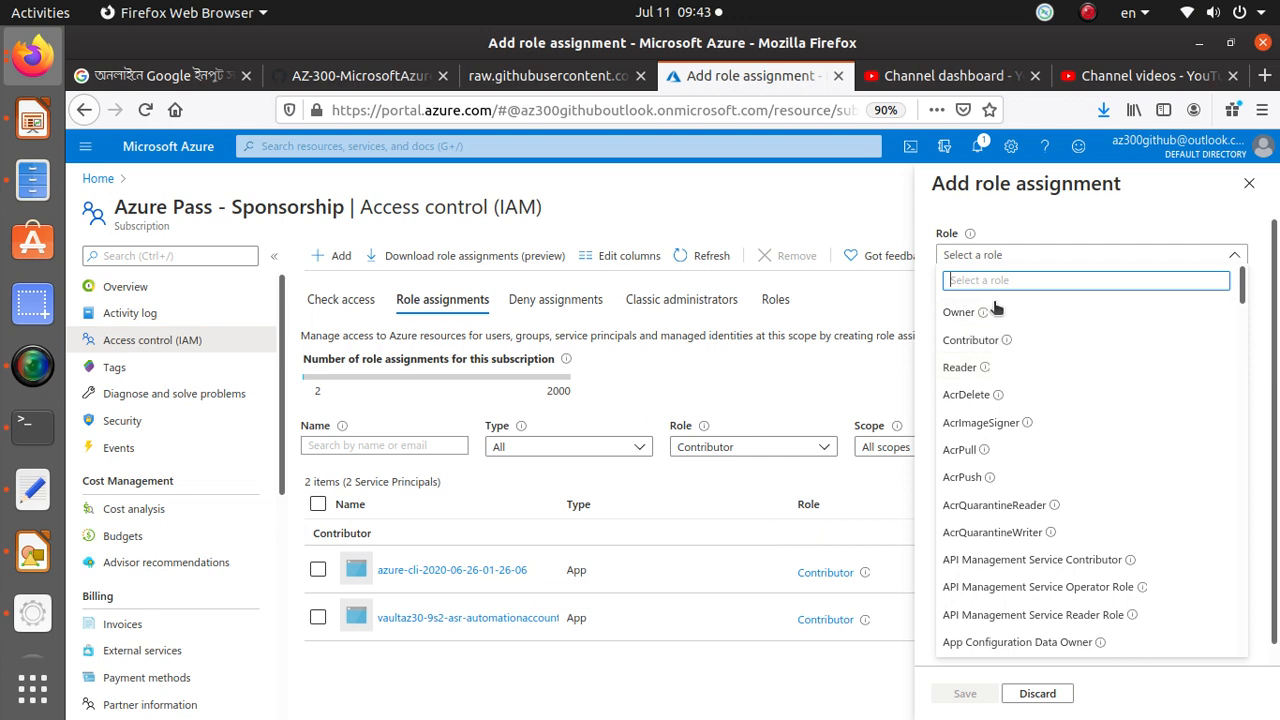
click(957, 368)
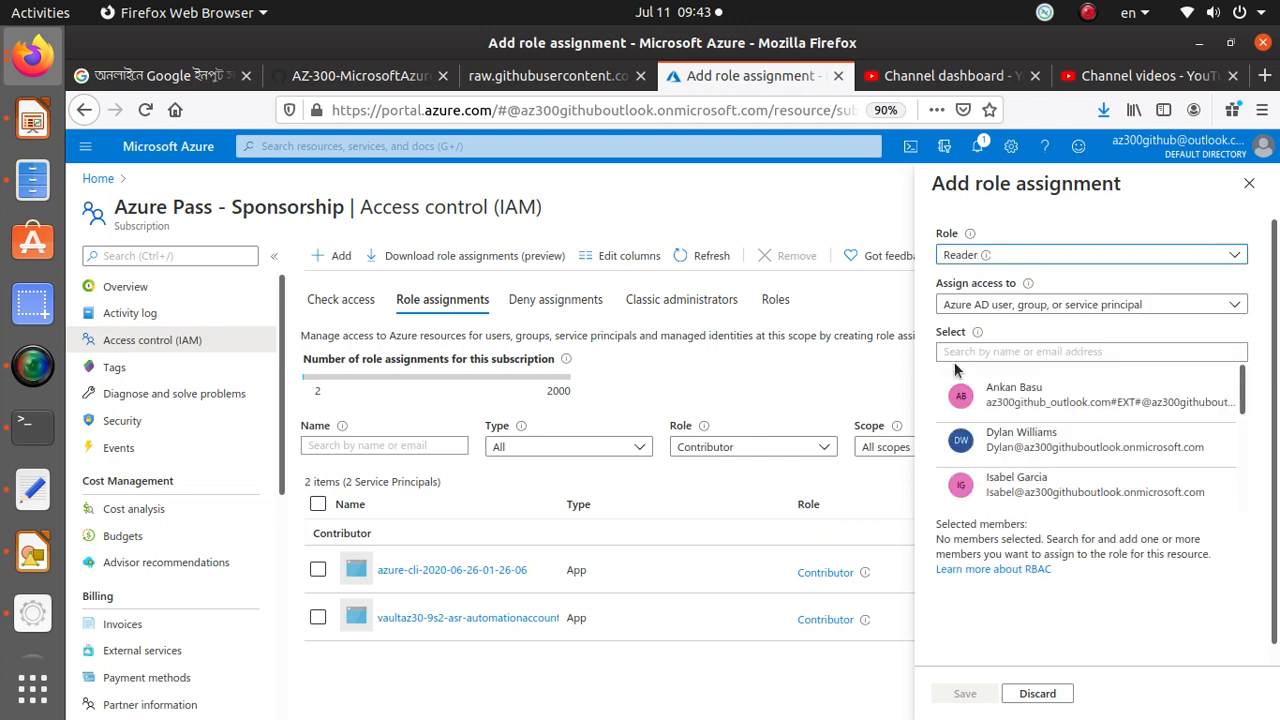
Select the previously removed user as the only member and save the Reader assignment.
drag(1022, 495, 960, 490)
click(1018, 491)
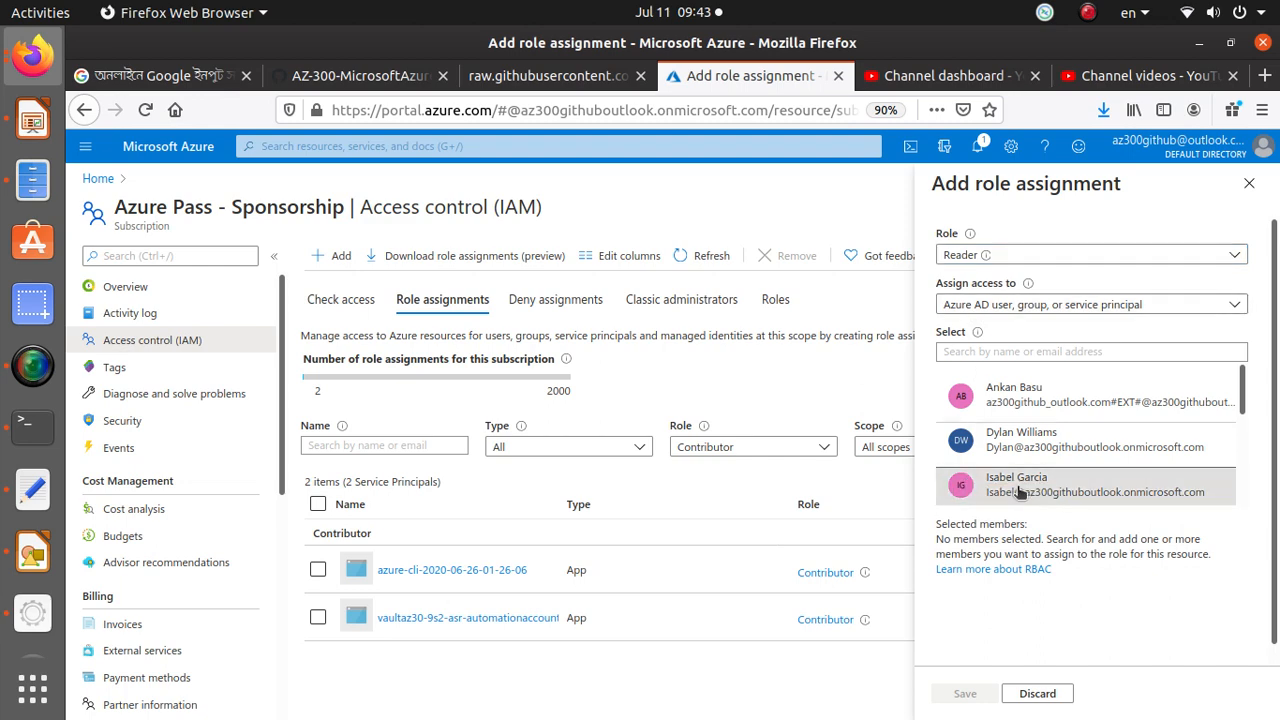
click(1018, 491)
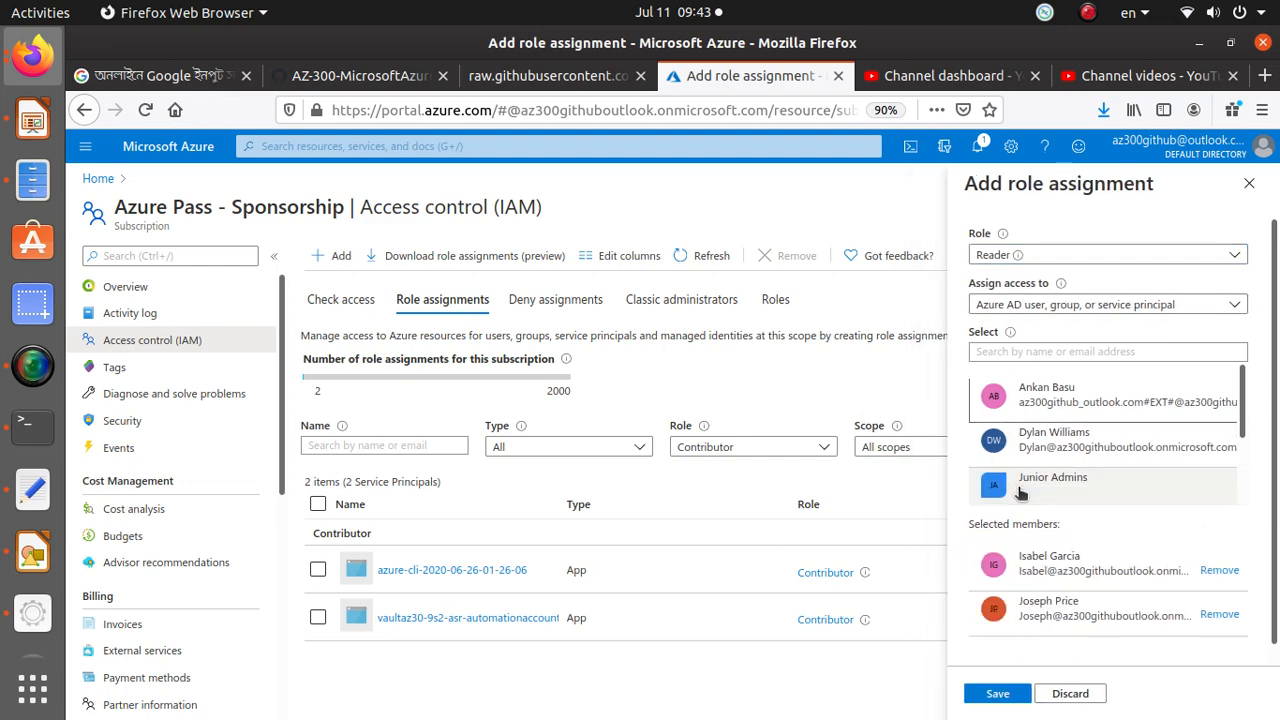
click(1206, 614)
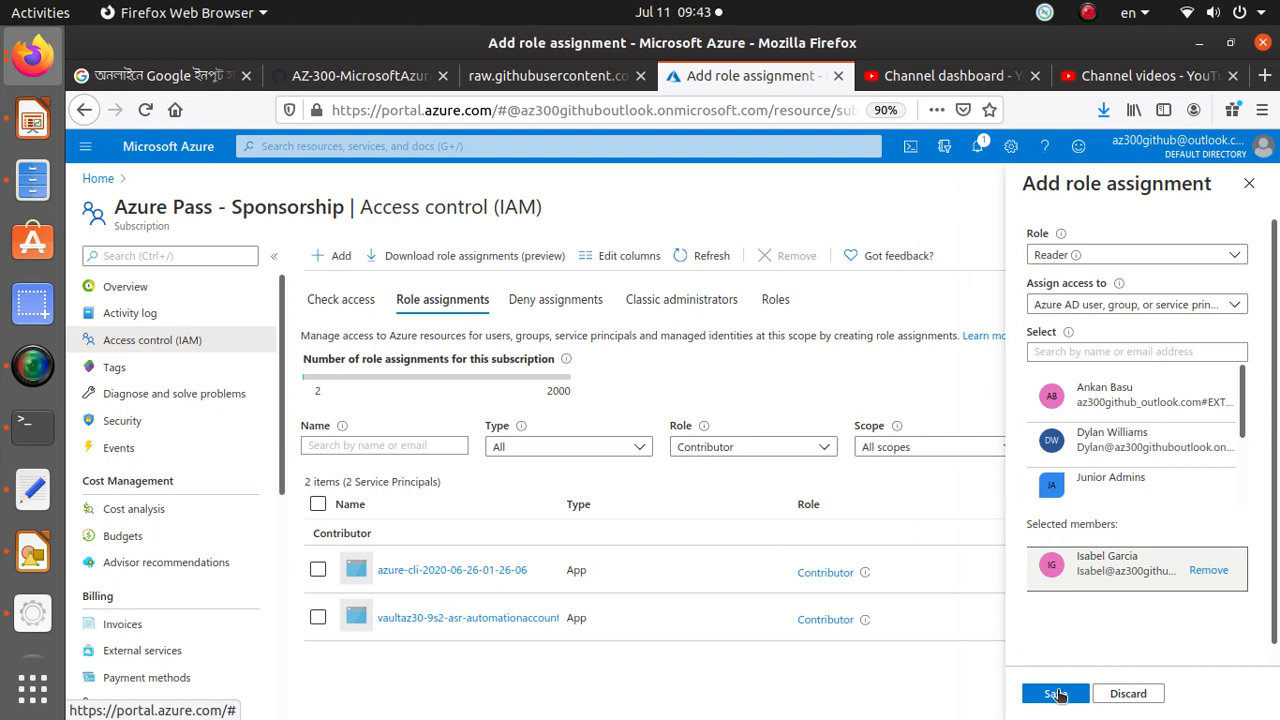
click(1056, 694)
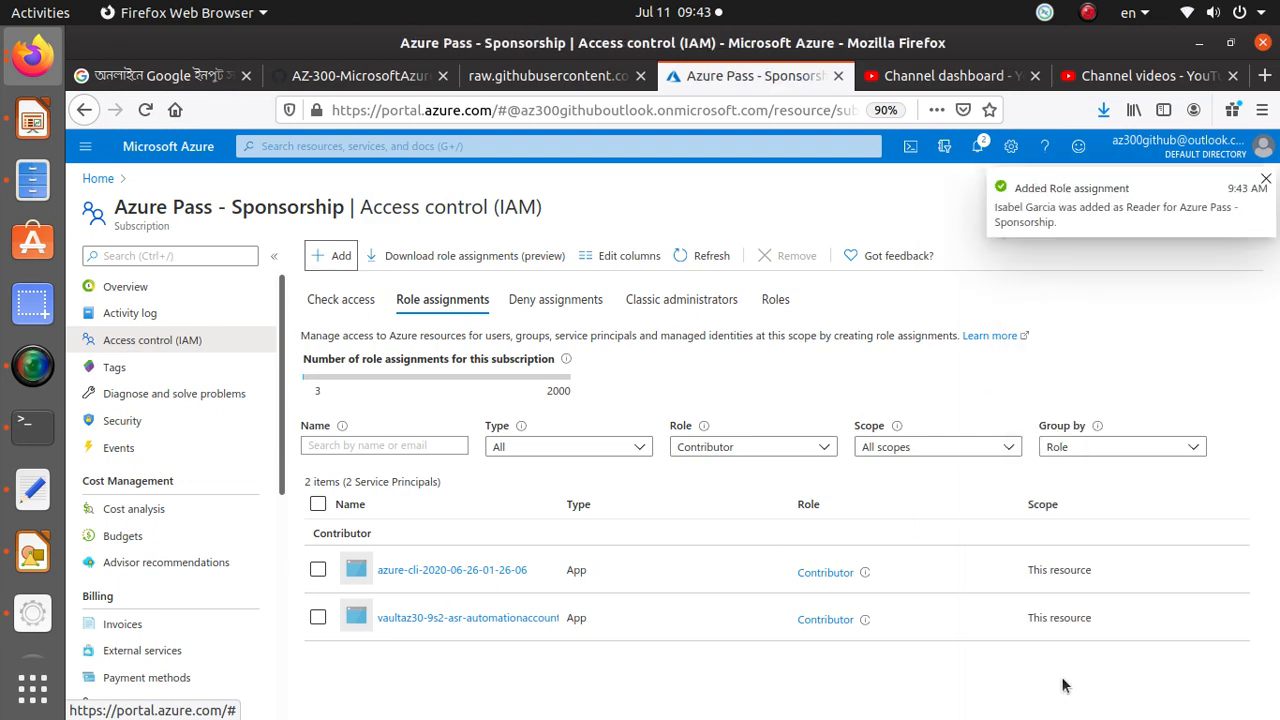
Switch to the private window signed in as that user and check the user's role on the Azure Pass - Sponsorship overview.
scroll(371, 646, down, 1)
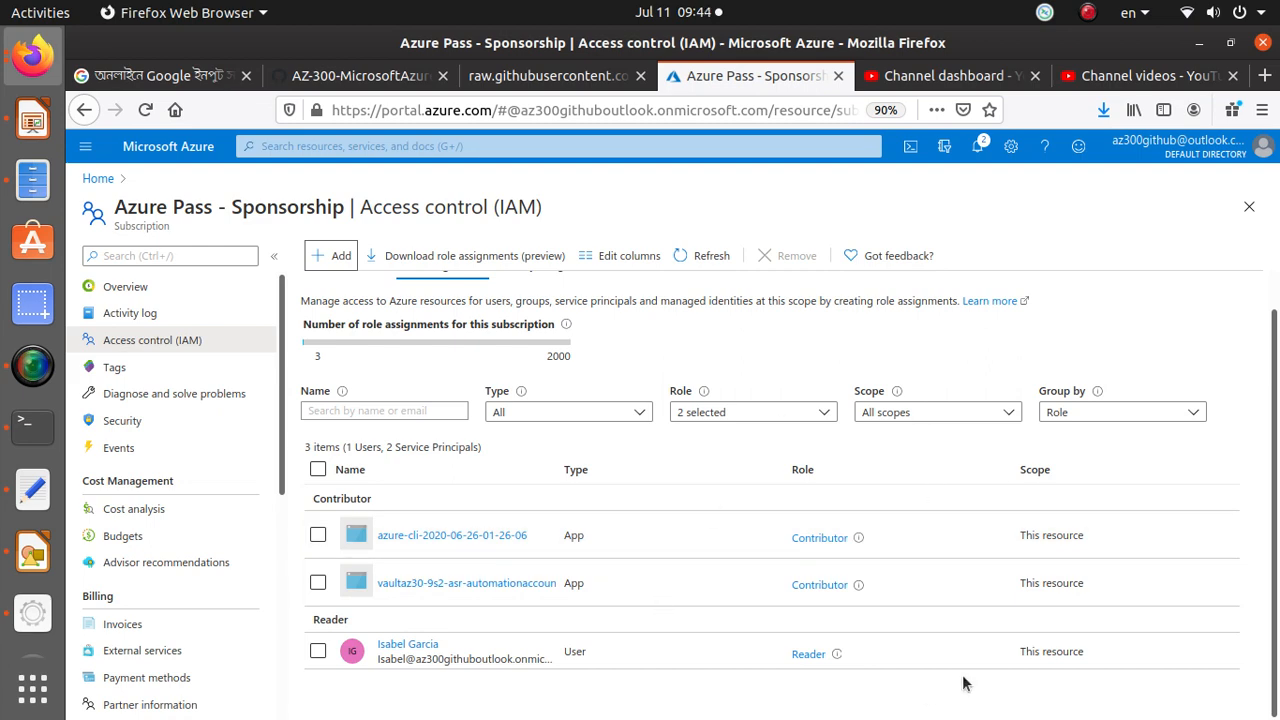
key(alt+Tab)
key(alt+Tab)
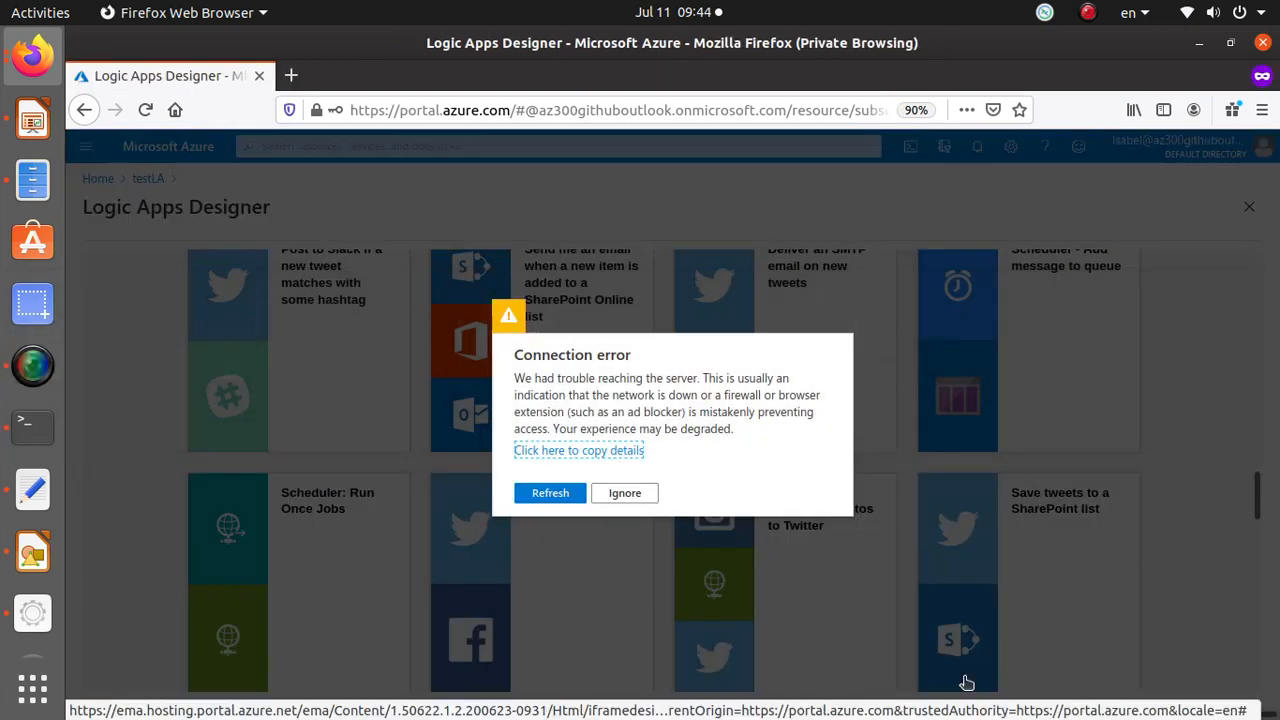
click(550, 494)
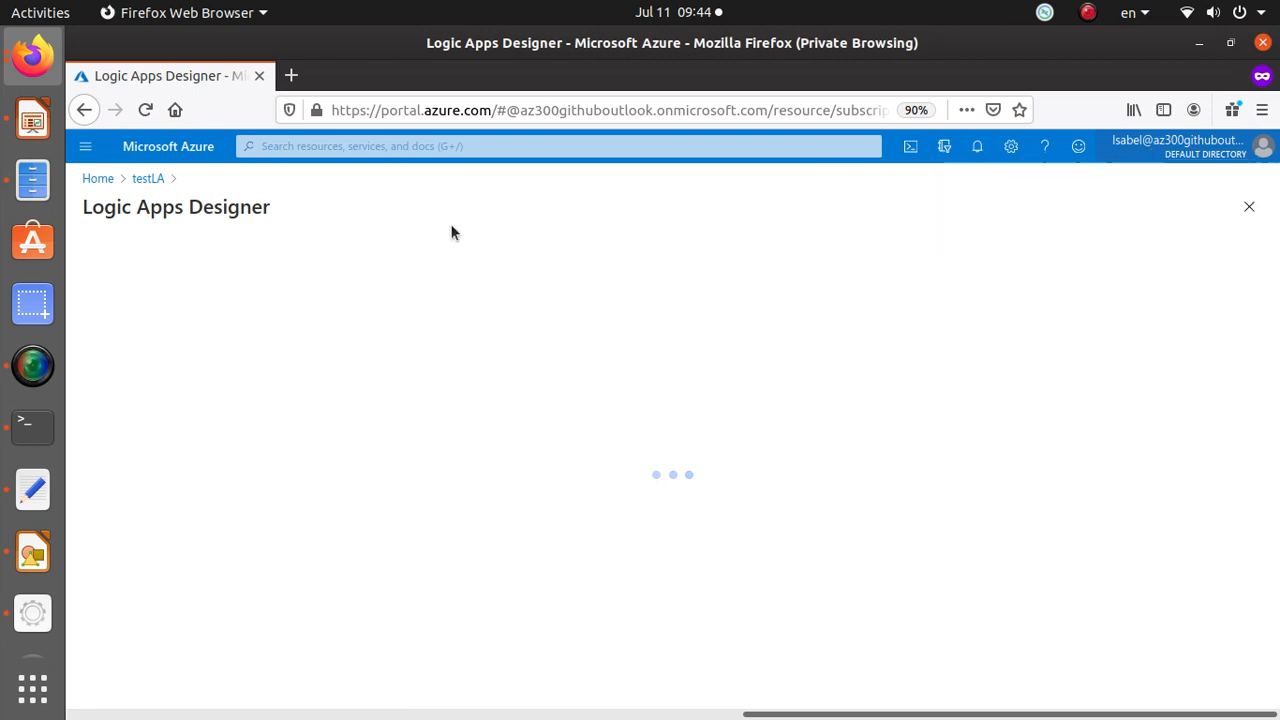
click(100, 181)
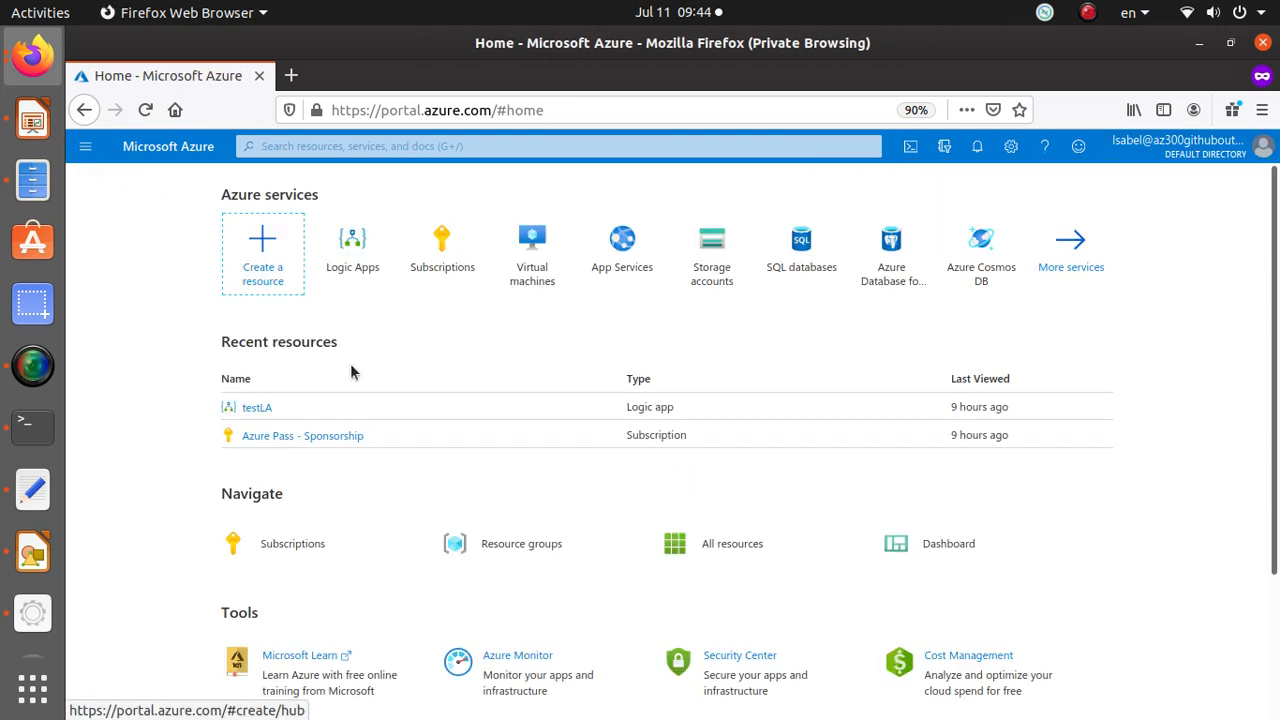
click(335, 435)
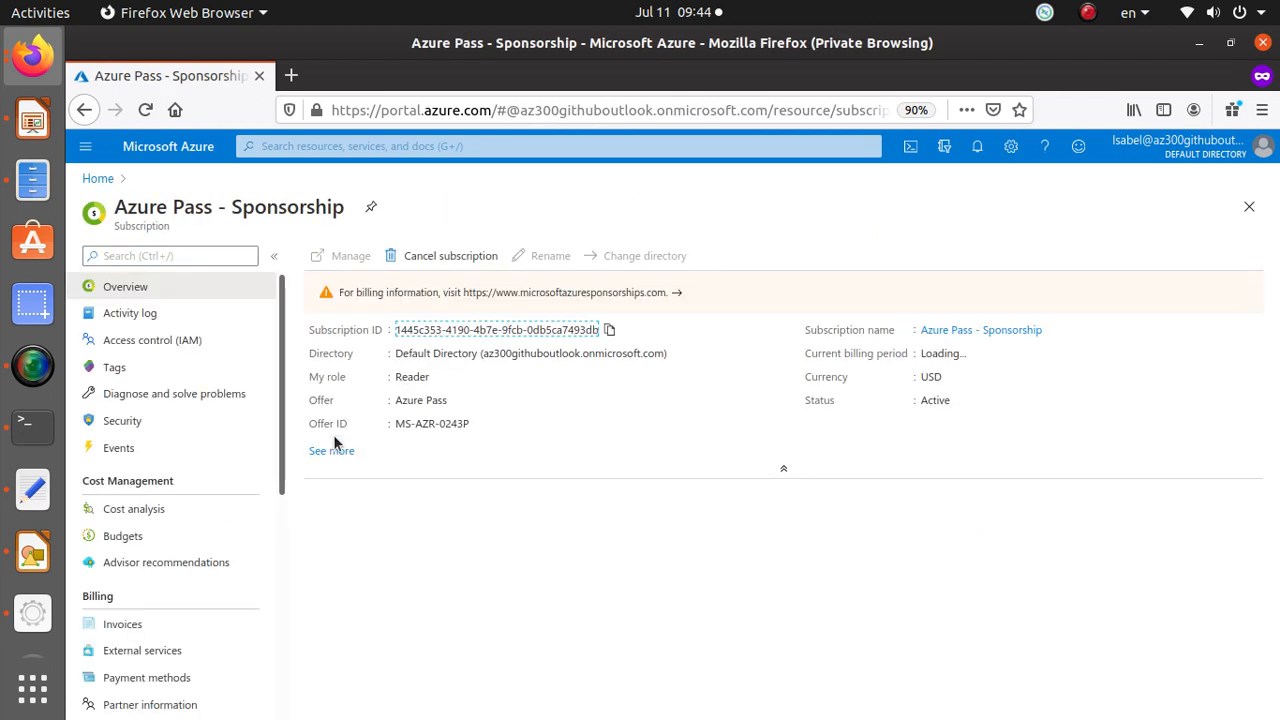
drag(309, 376, 442, 392)
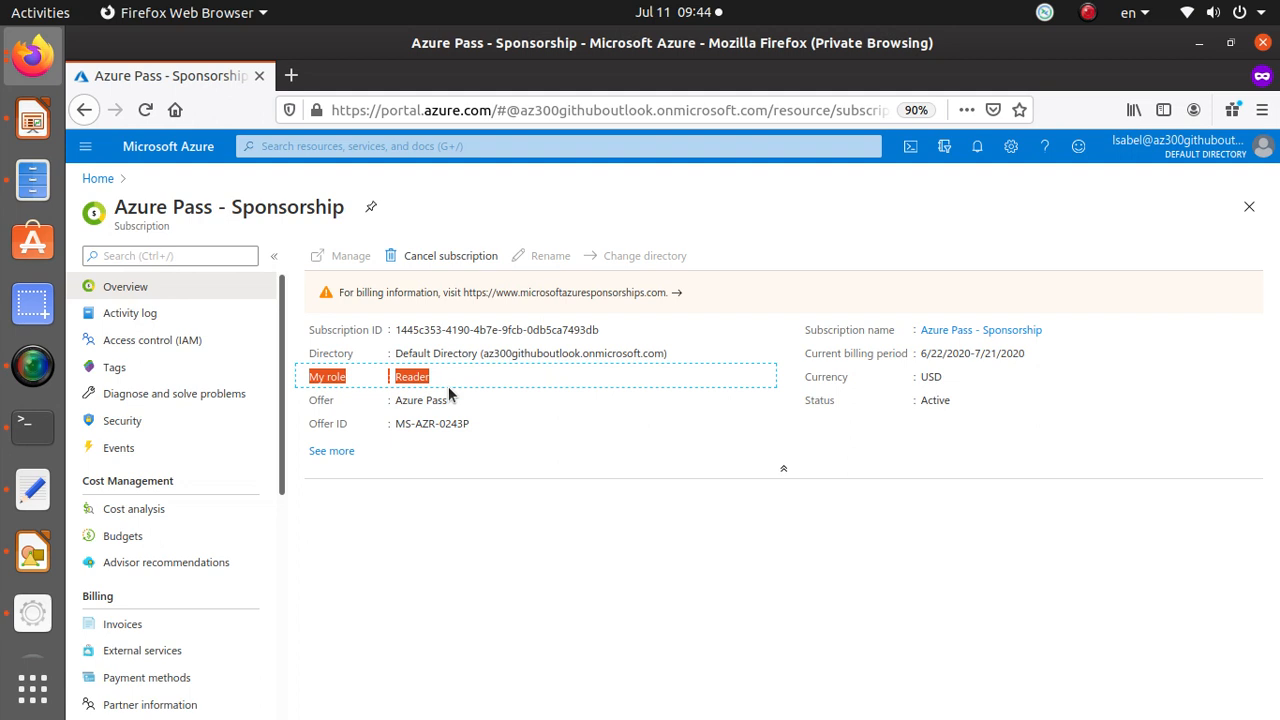
Browse the subscription's Activity log, Cost analysis and Advisor recommendations pages as the Reader user.
click(176, 318)
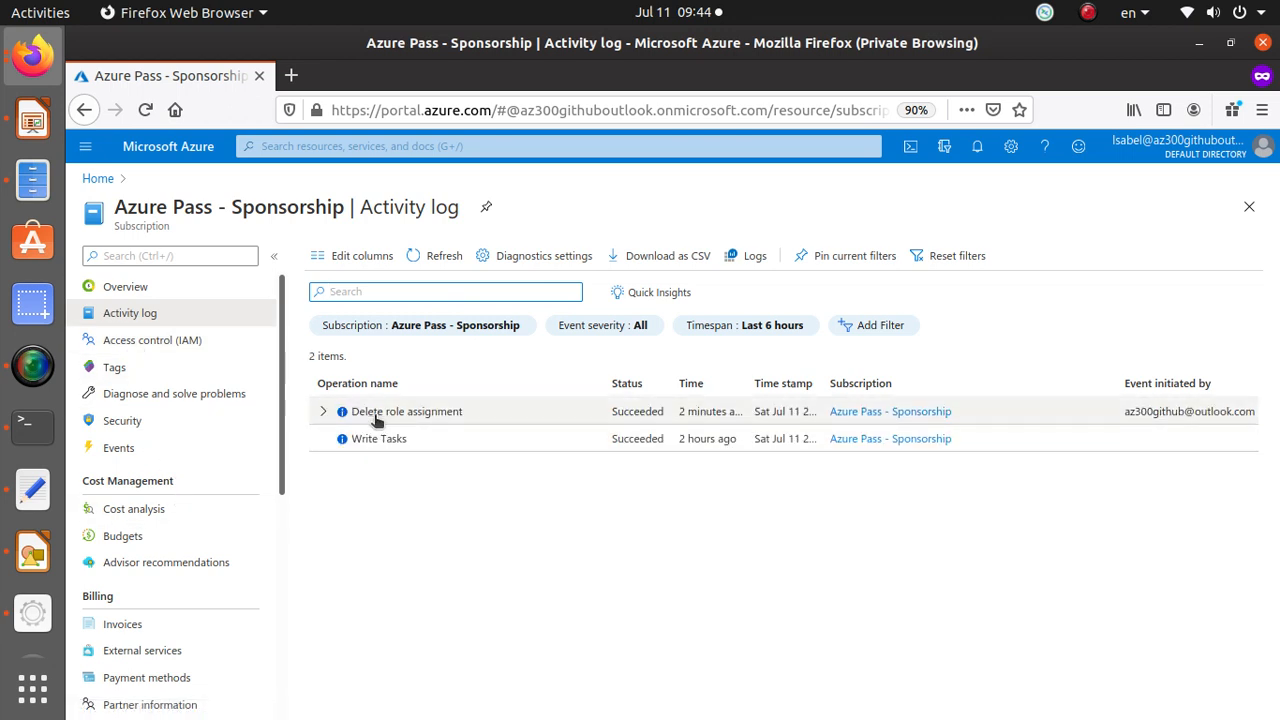
click(191, 510)
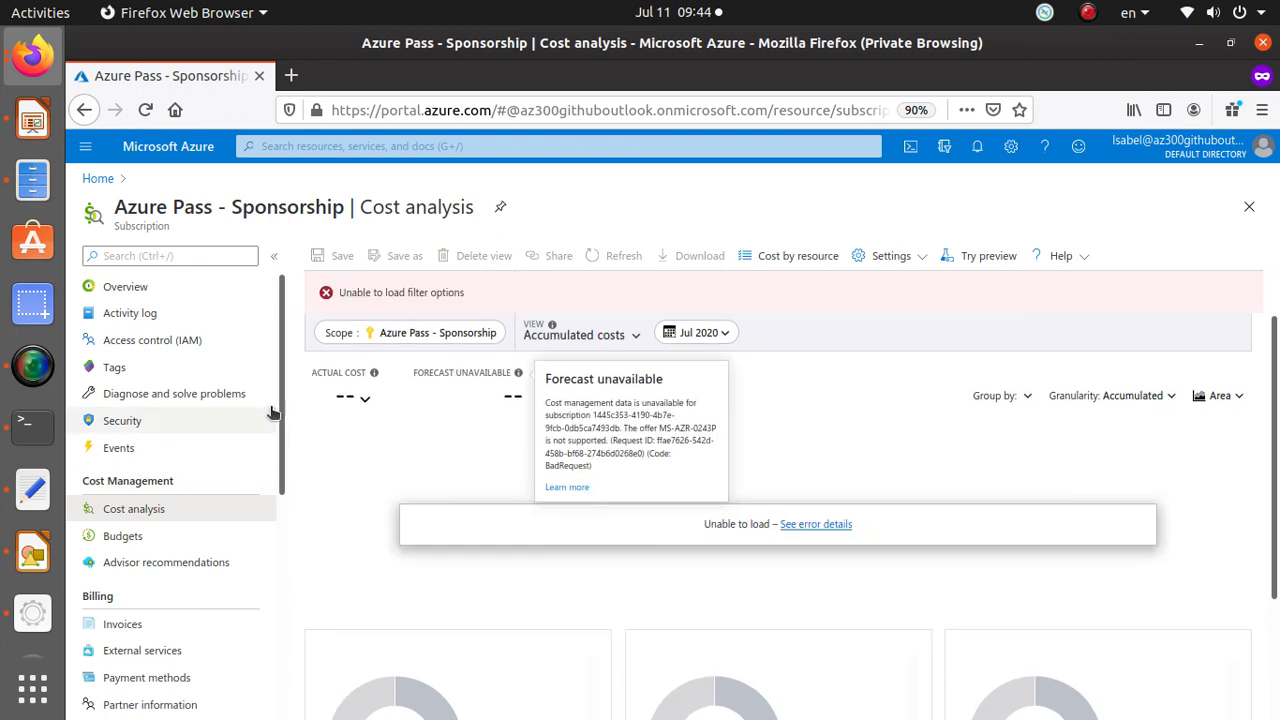
scroll(866, 528, down, 3)
scroll(866, 533, up, 3)
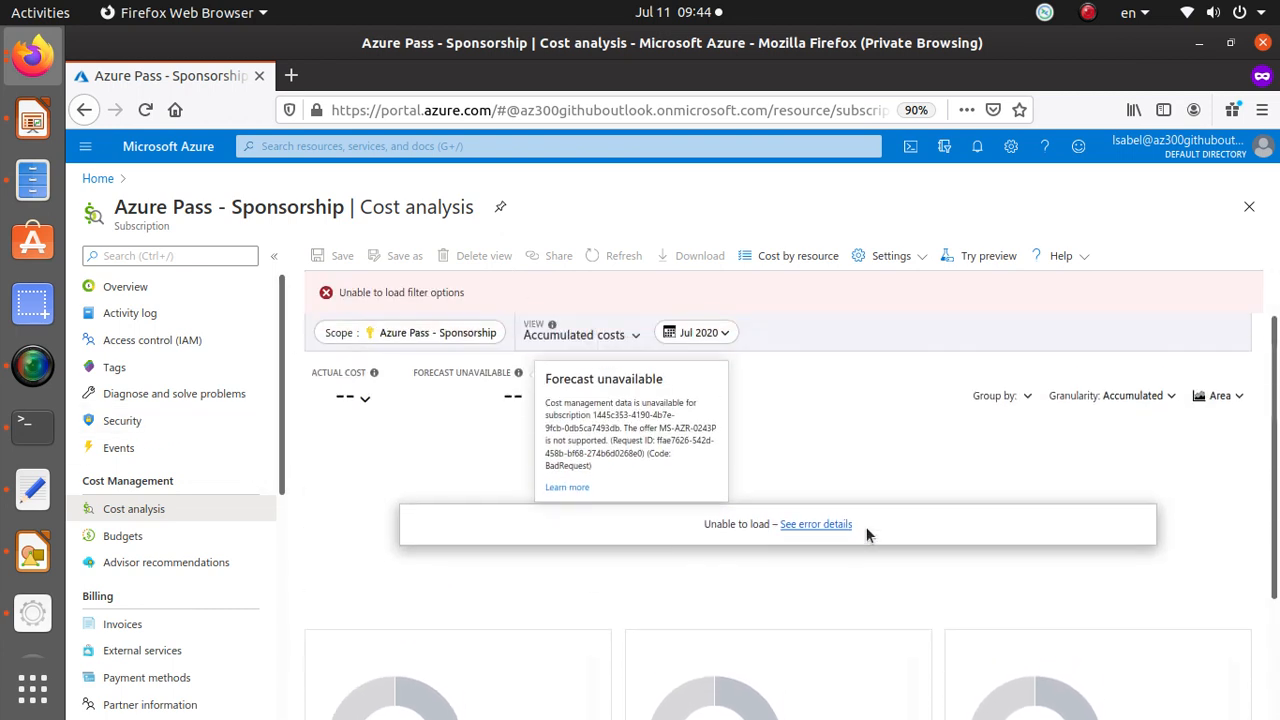
click(217, 566)
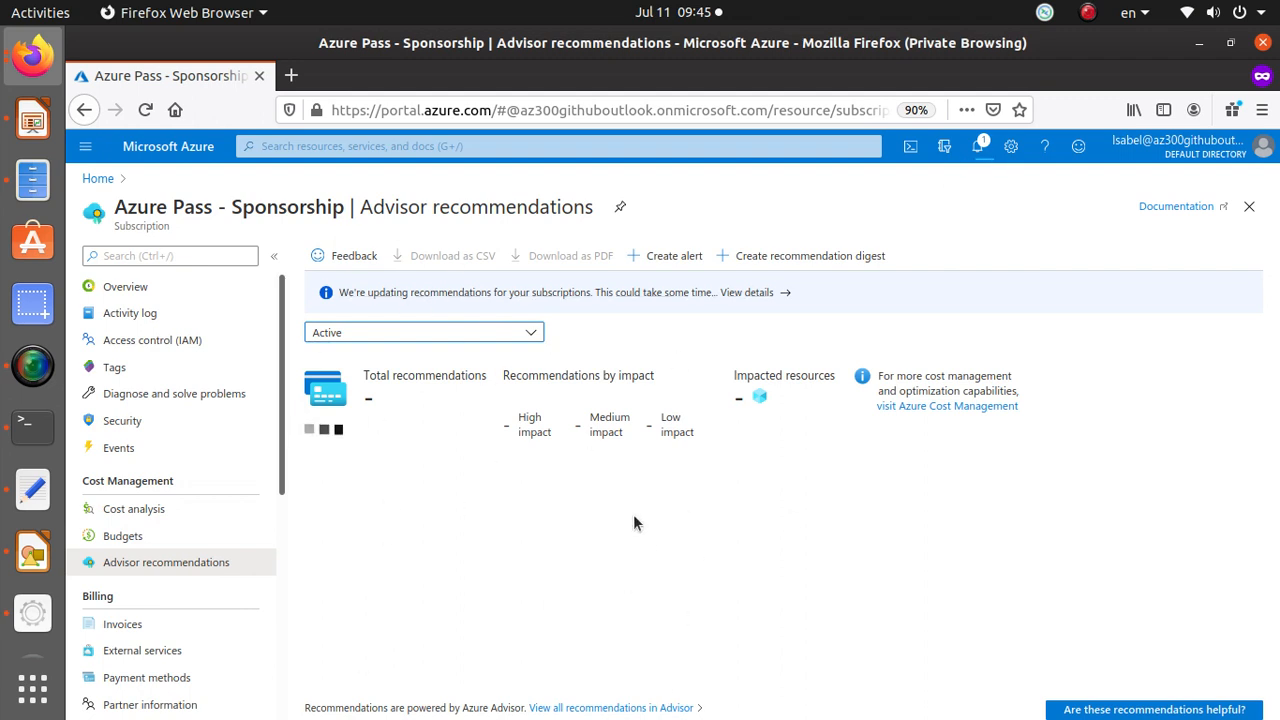
Open Resource groups through the portal search and browse the PeeringRG and DefaultResourceGroup resource groups.
click(400, 149)
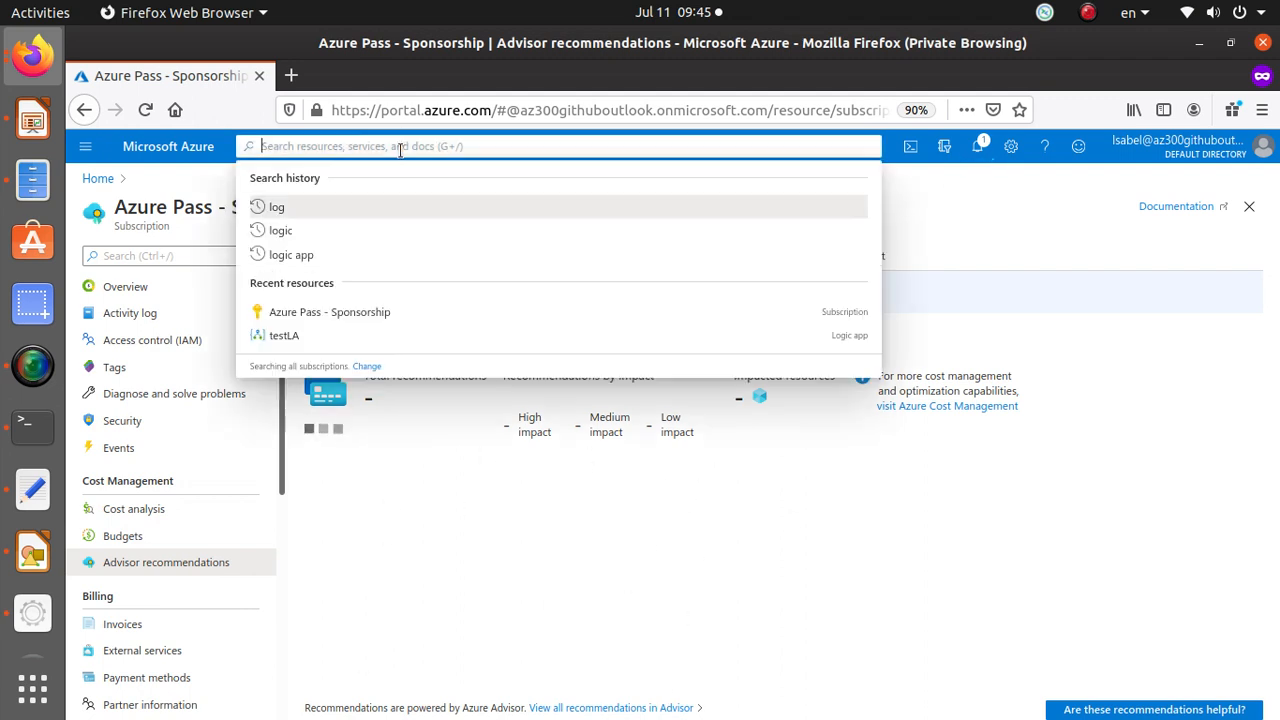
text(resour)
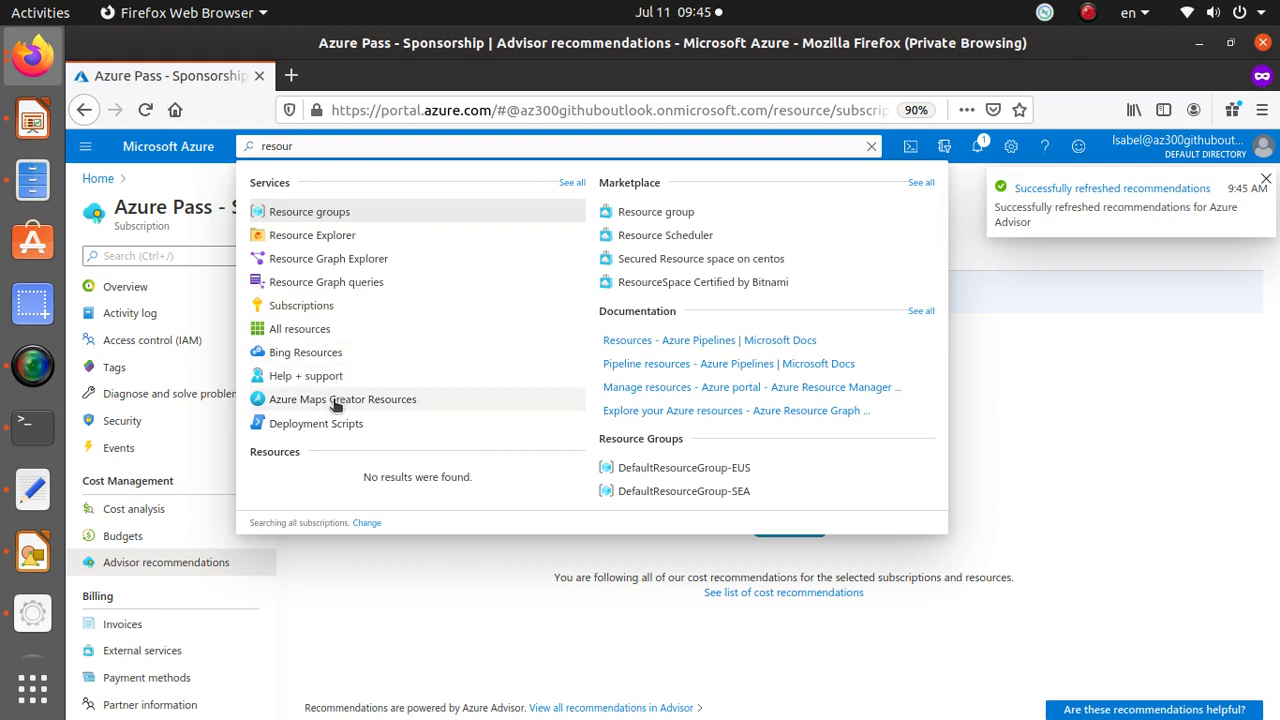
click(335, 213)
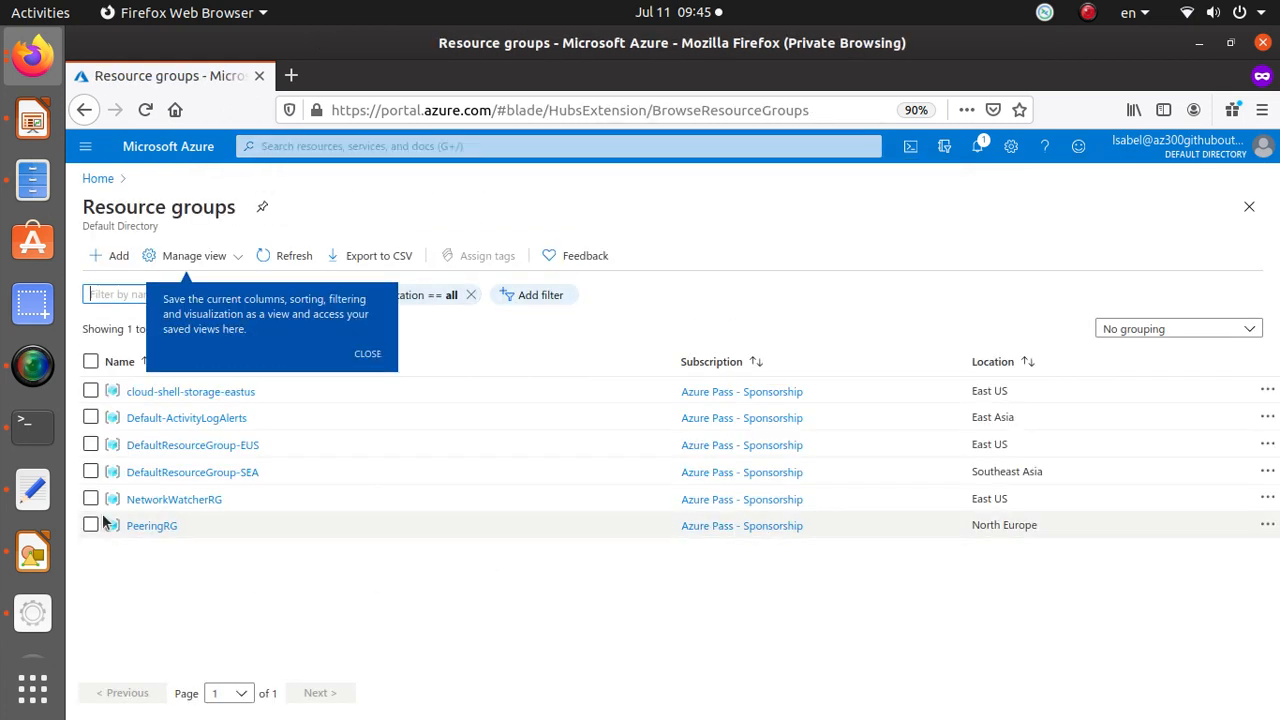
click(372, 355)
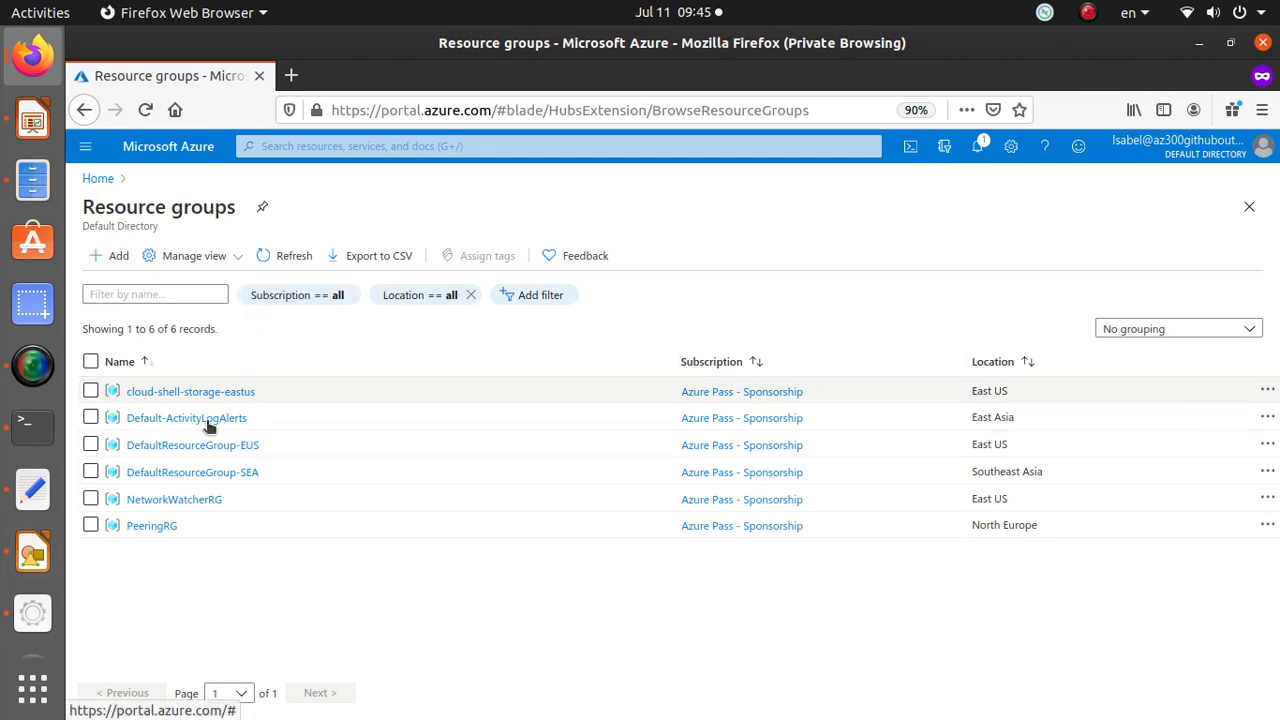
click(156, 527)
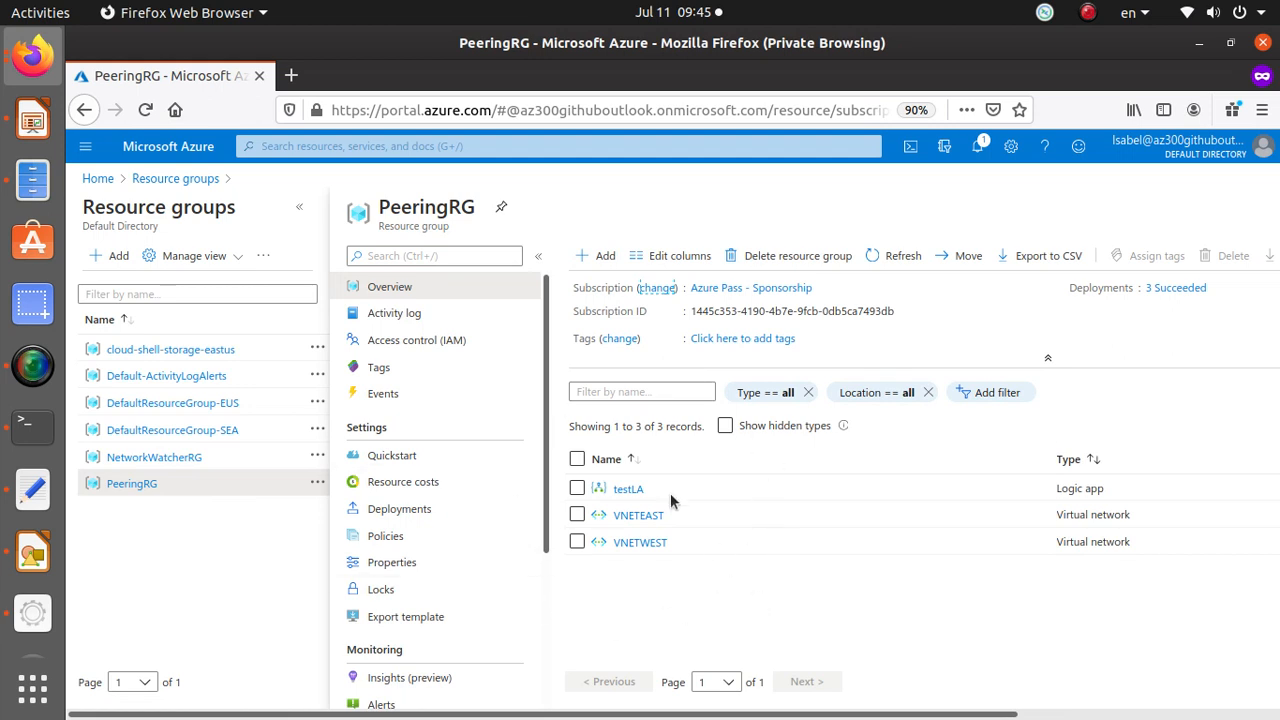
click(150, 404)
click(155, 435)
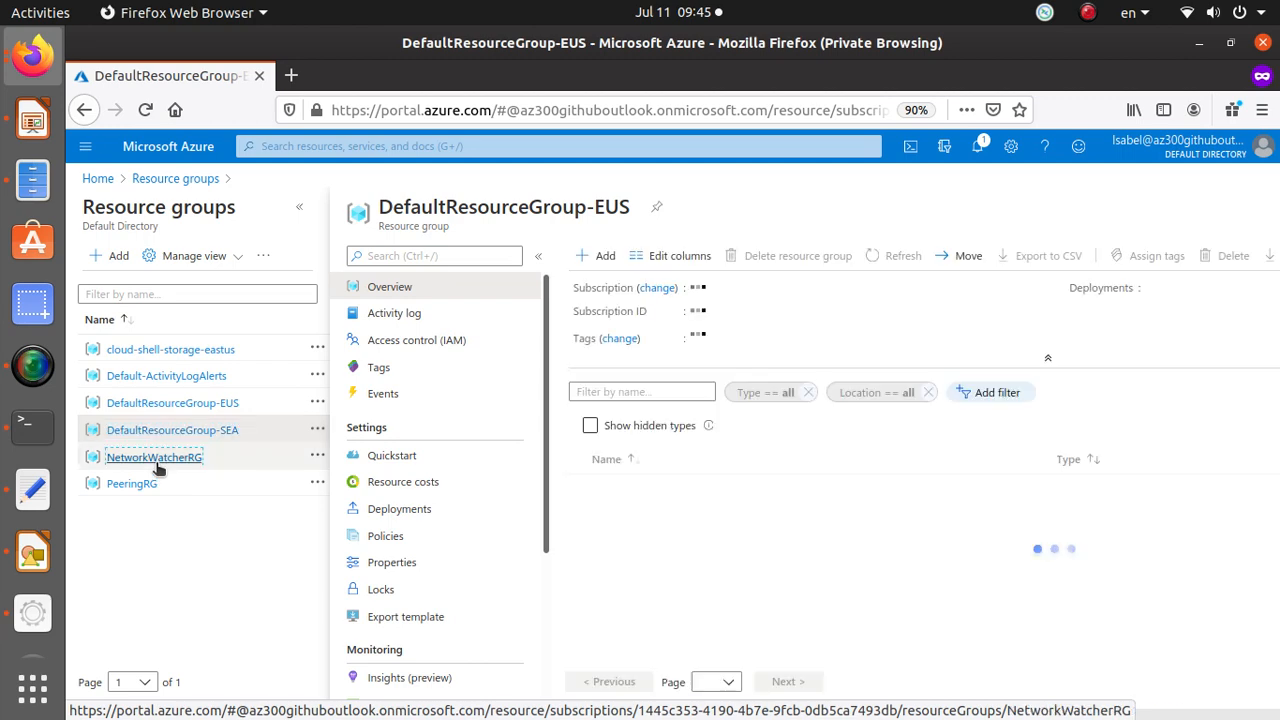
Open the NetworkWatcherRG resource group and return to the portal home page.
click(157, 462)
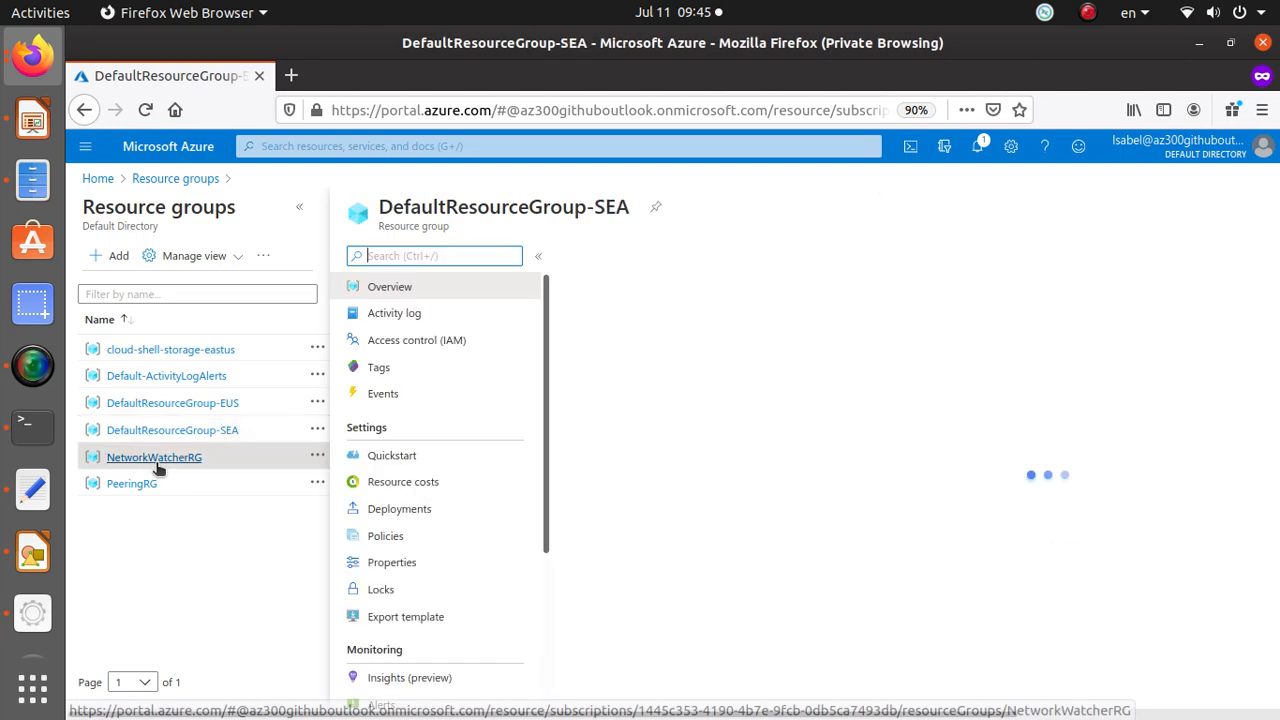
click(100, 178)
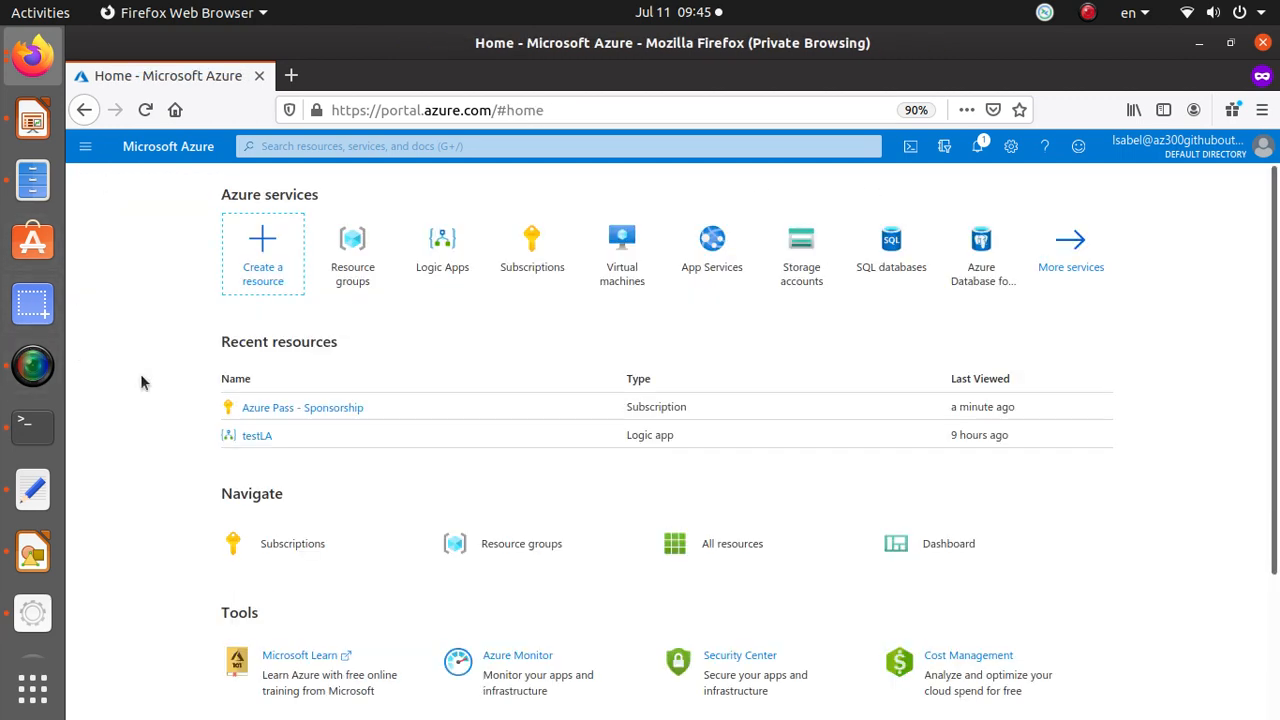
Open Access control (IAM) on the Azure Pass - Sponsorship subscription and try to add a role assignment.
click(358, 407)
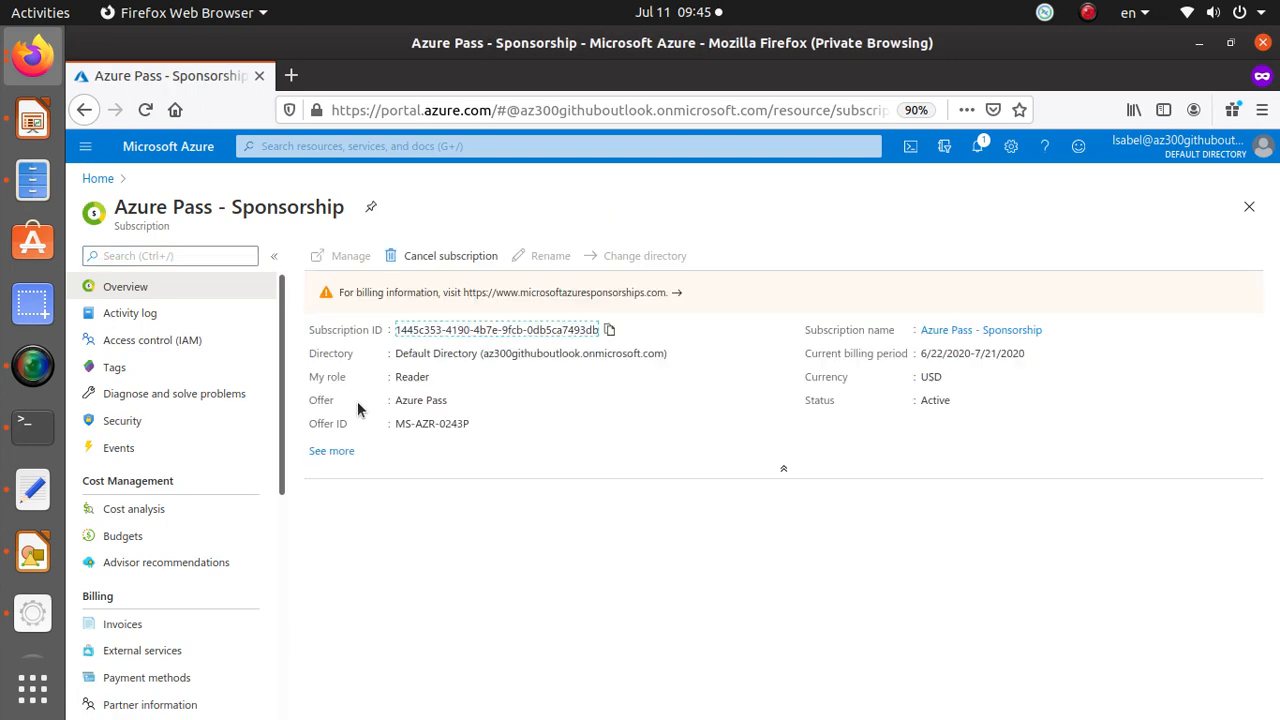
click(170, 346)
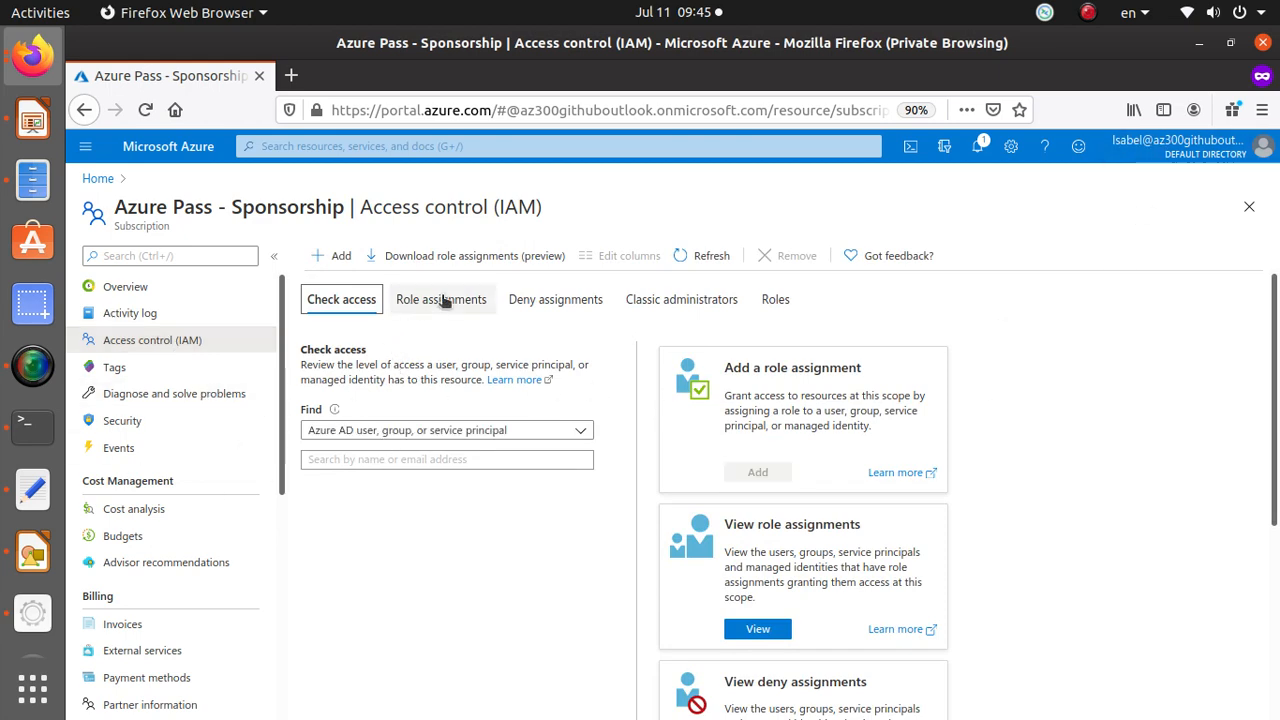
click(340, 257)
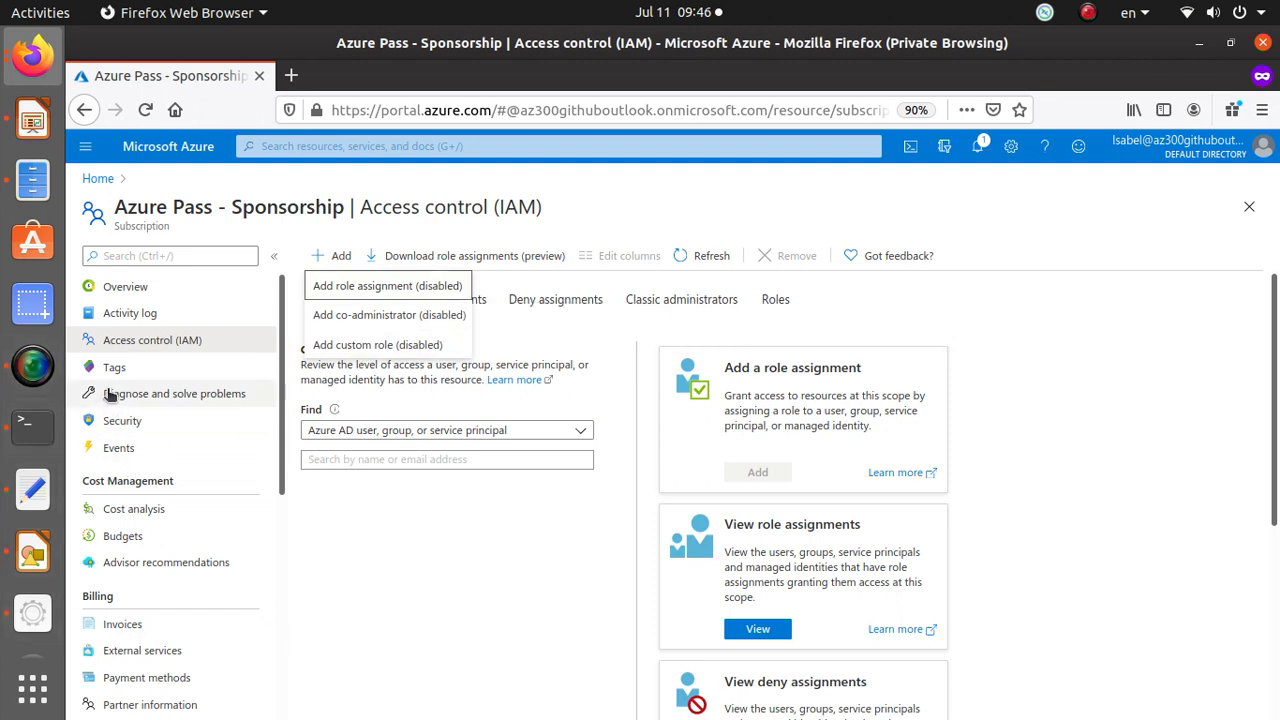
click(97, 178)
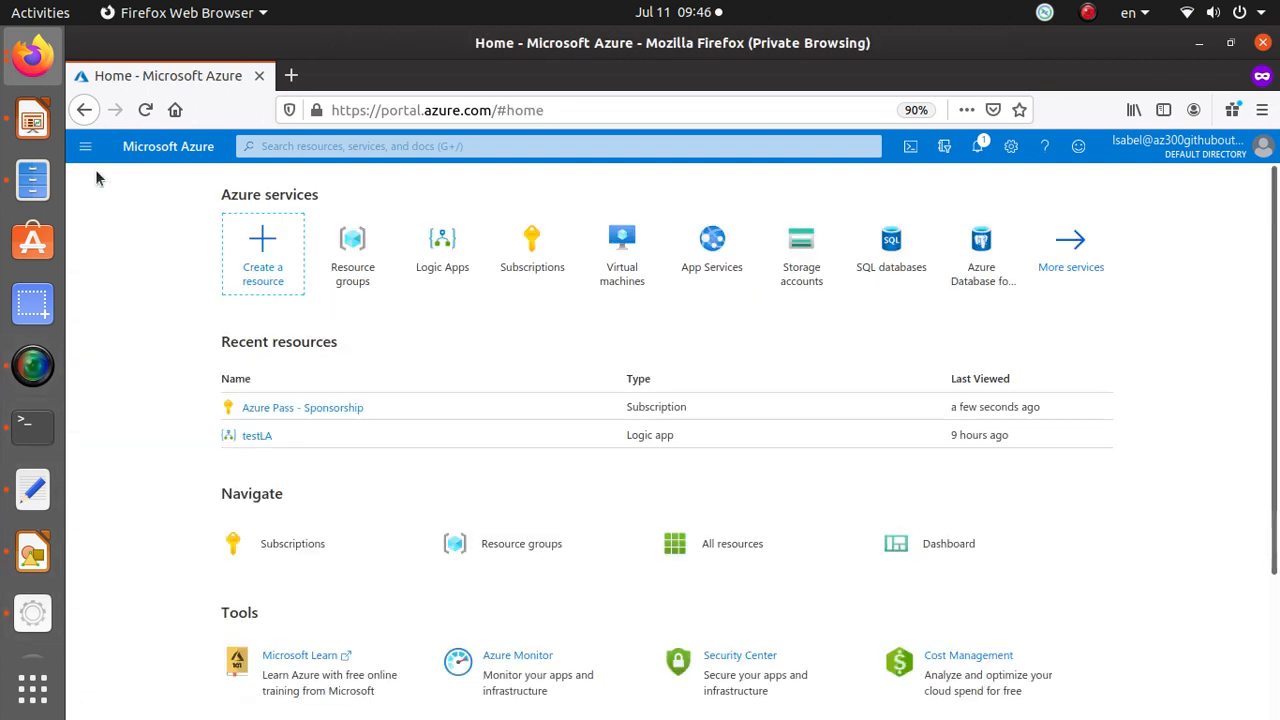
Open the testLA logic app in the designer, try signing in to OneDrive for Business, and try saving it.
scroll(310, 460, down, 2)
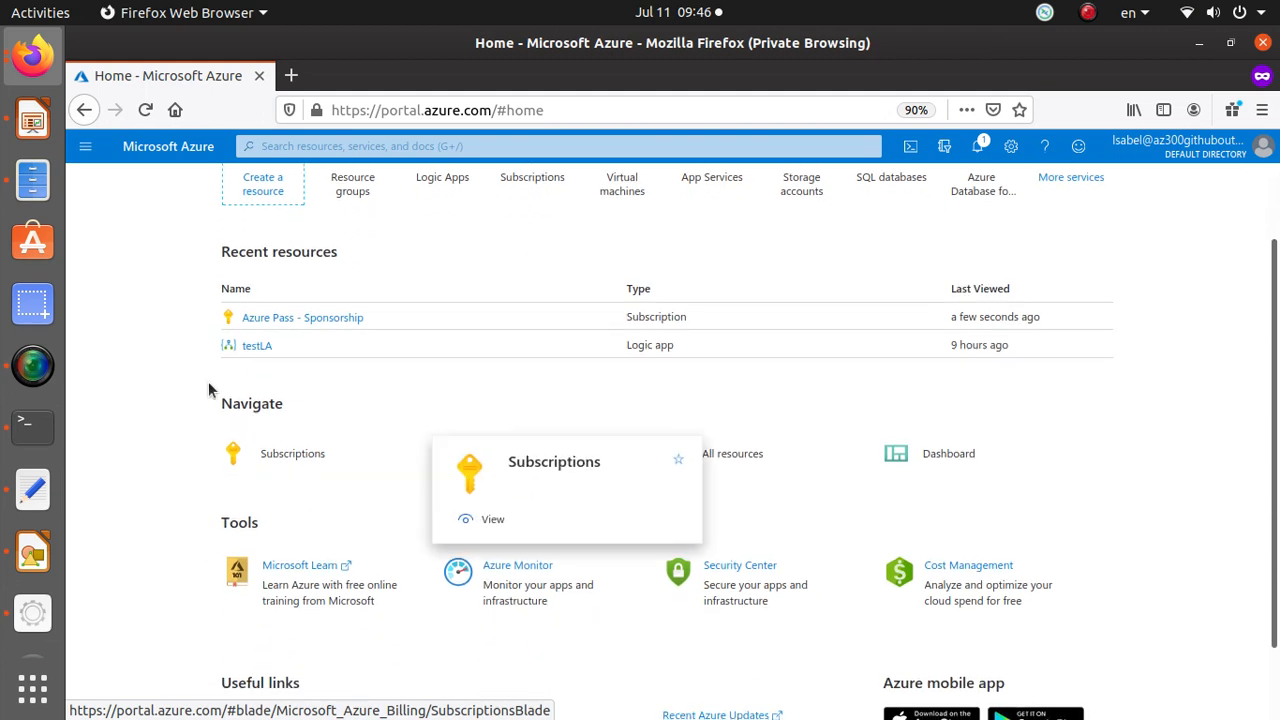
click(258, 345)
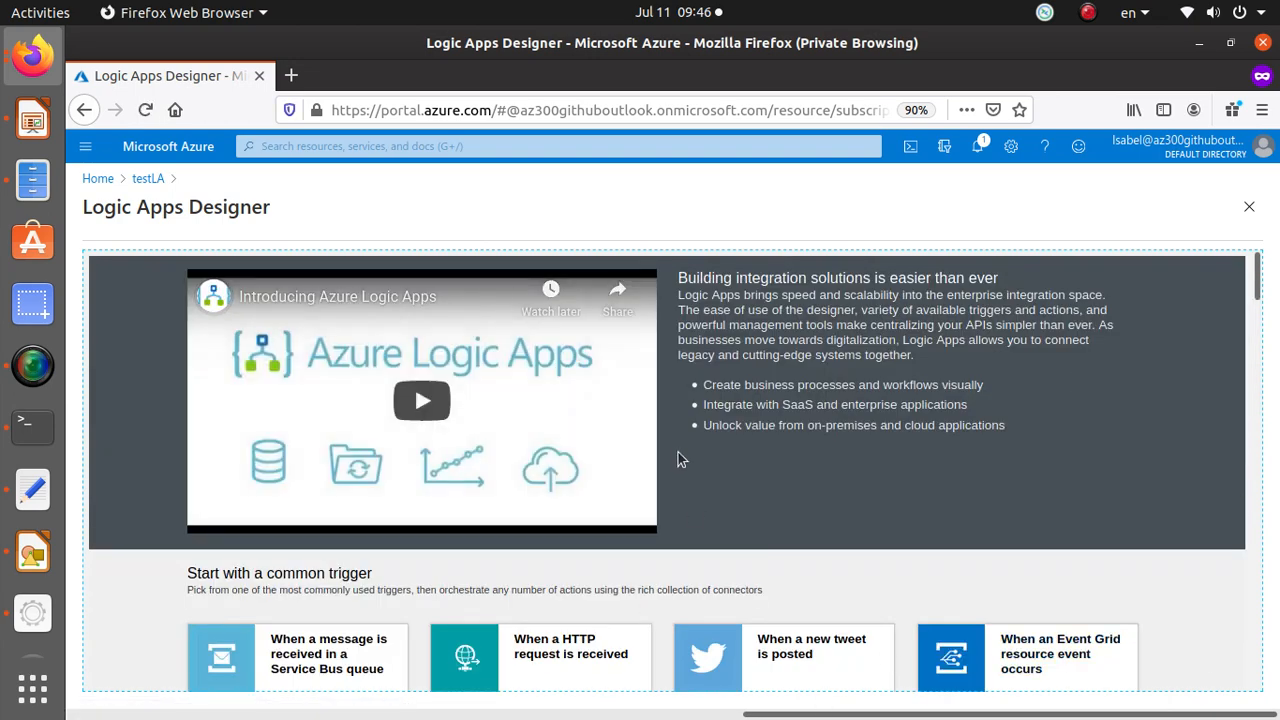
scroll(684, 440, down, 5)
click(842, 488)
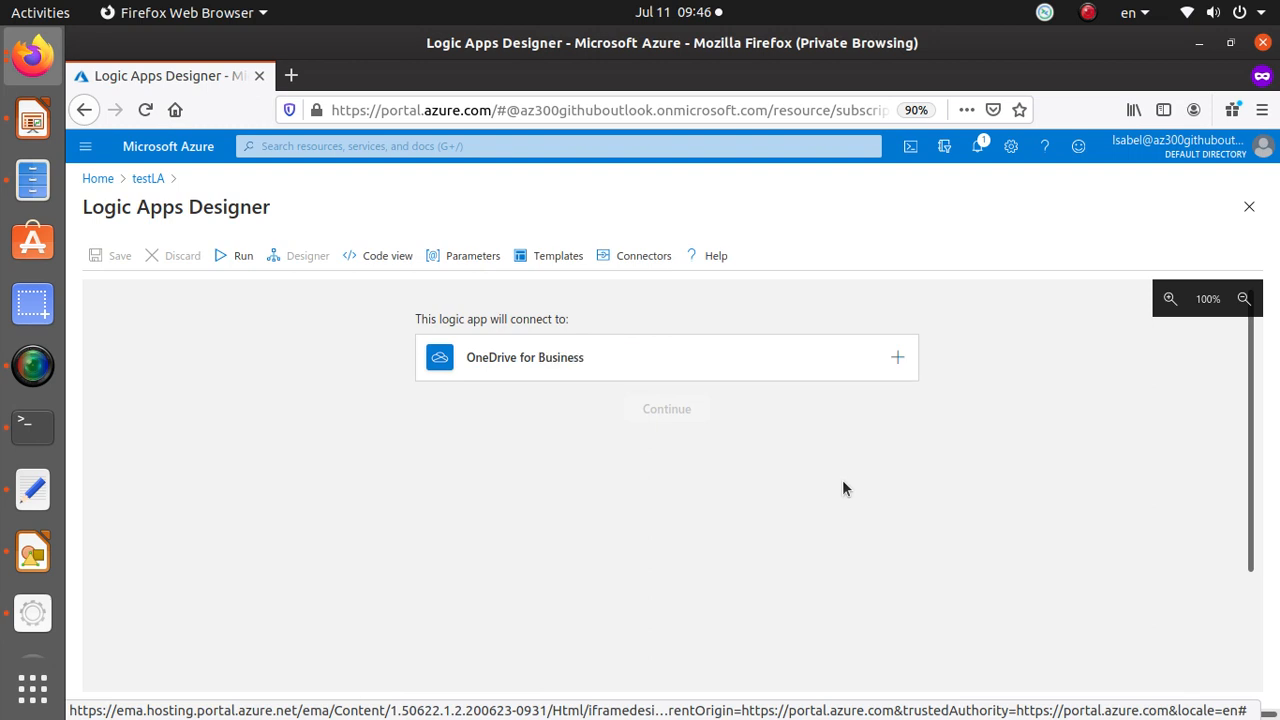
click(899, 360)
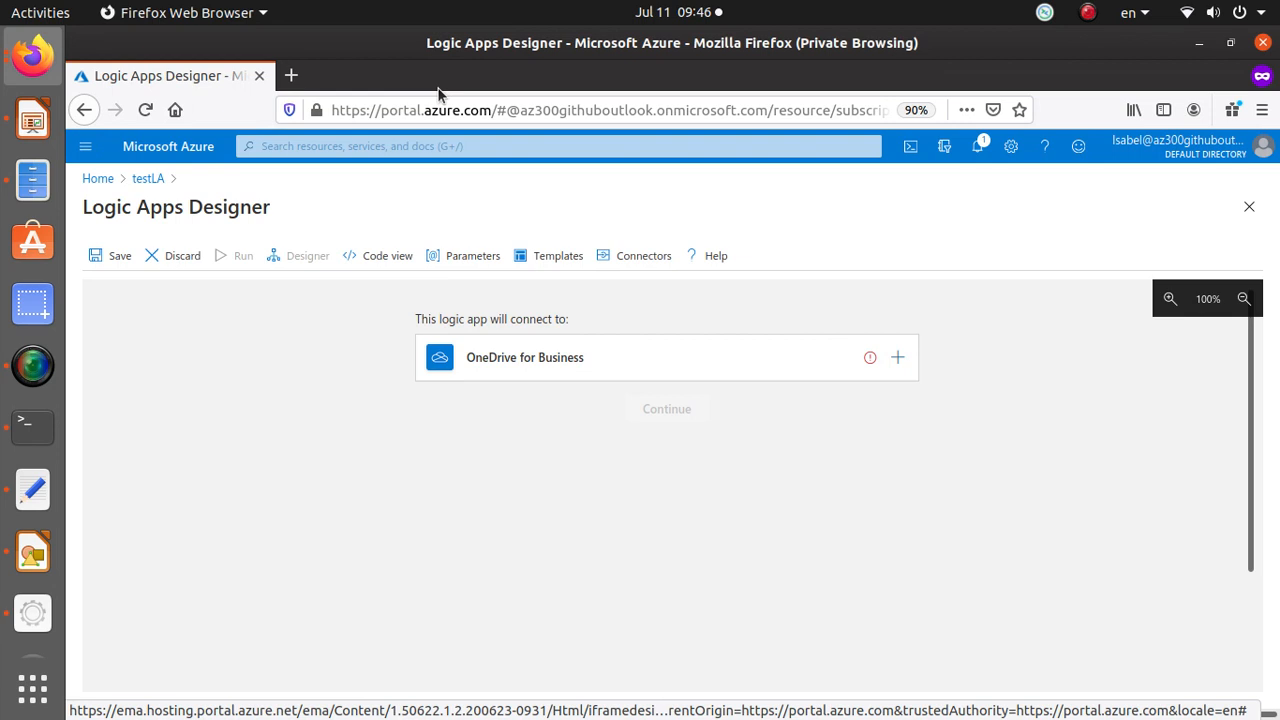
click(124, 259)
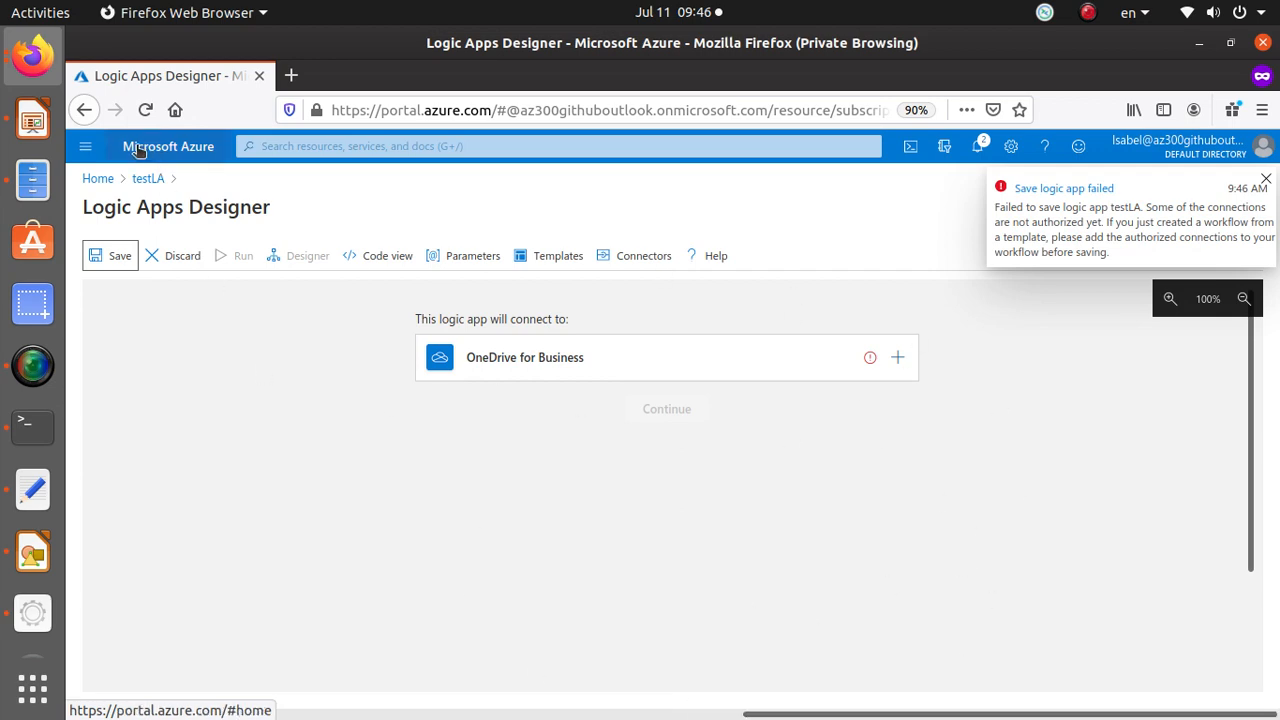
click(97, 178)
Start creating a new Windows Server 2016 Datacenter virtual machine from the marketplace, closing the docs tab opened by mistake.
click(754, 410)
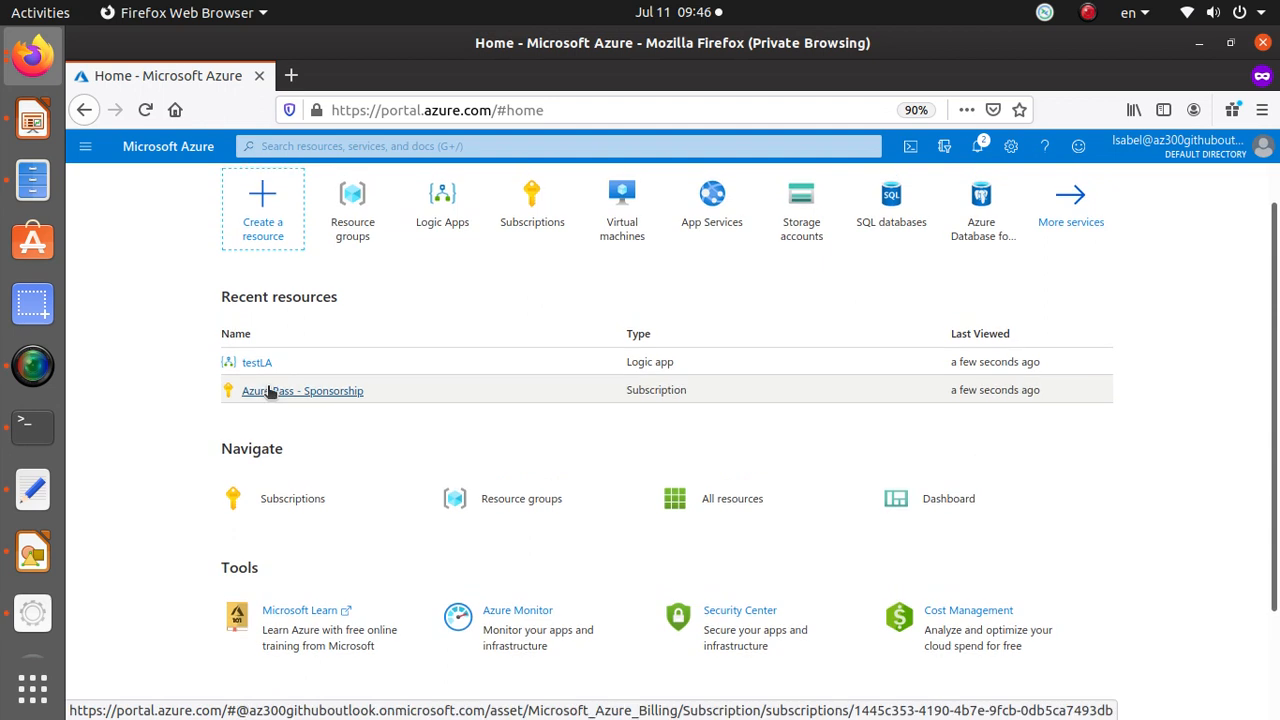
click(290, 215)
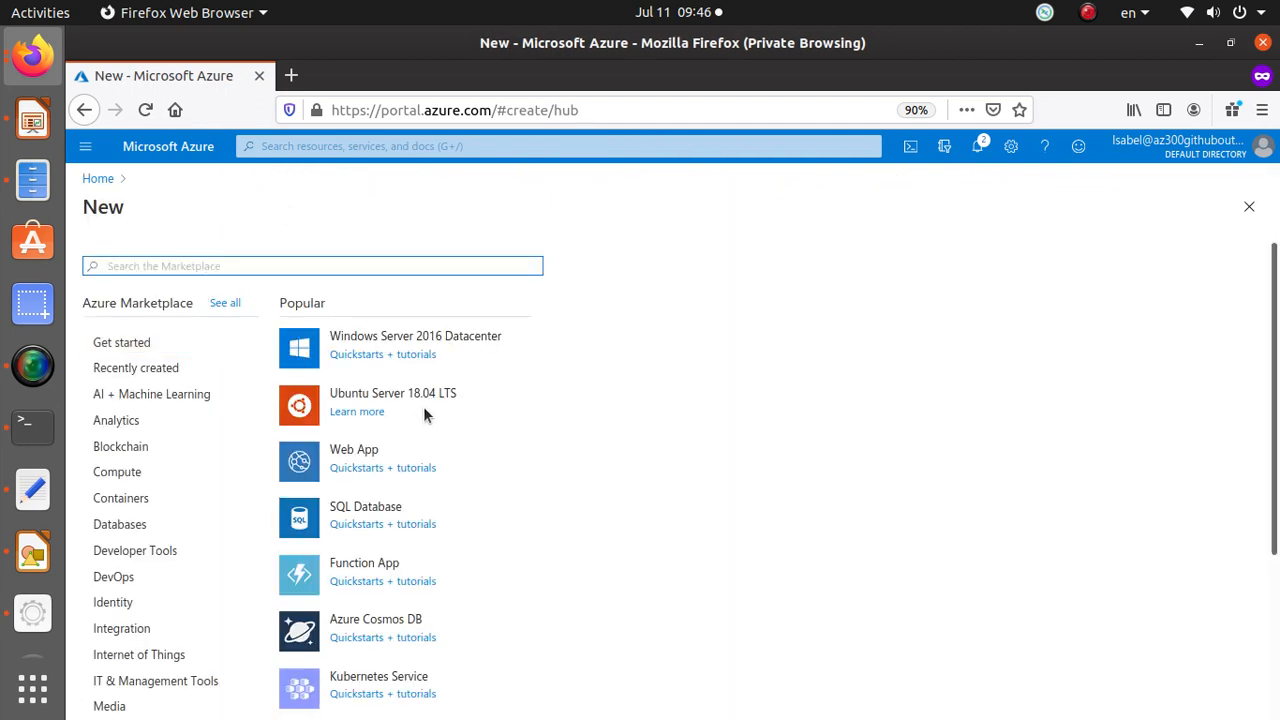
click(408, 359)
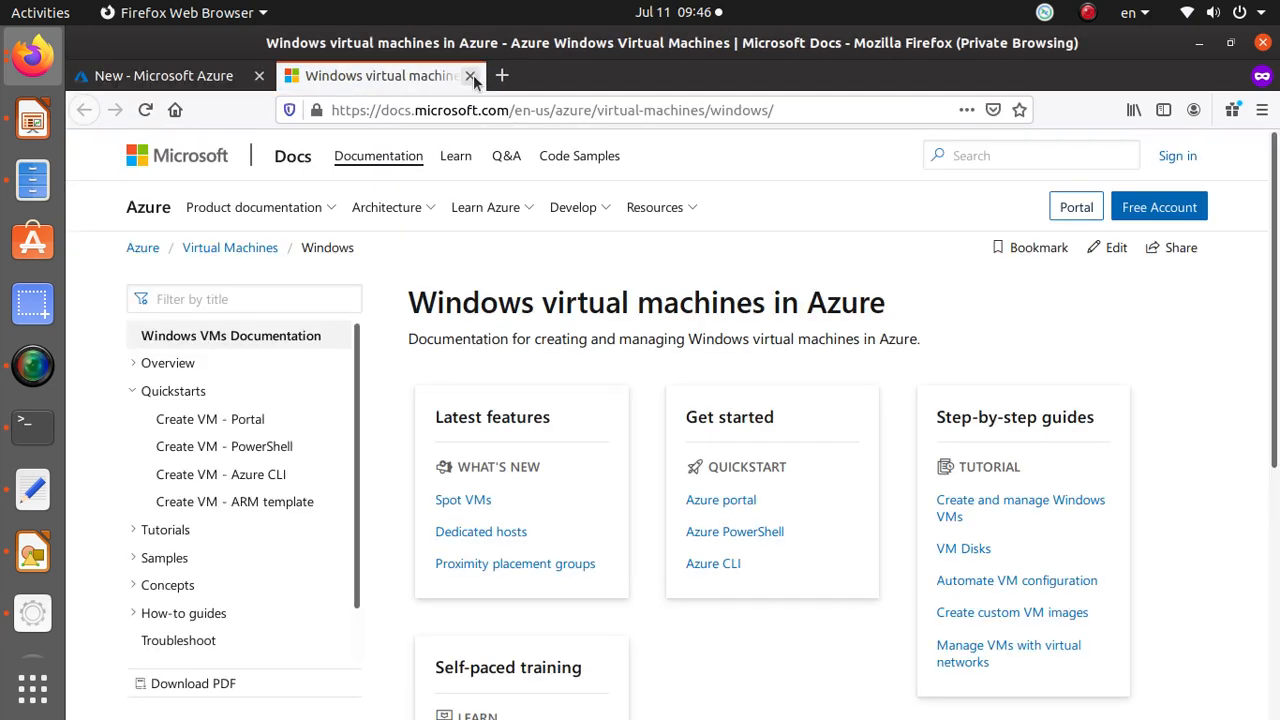
click(470, 76)
click(425, 344)
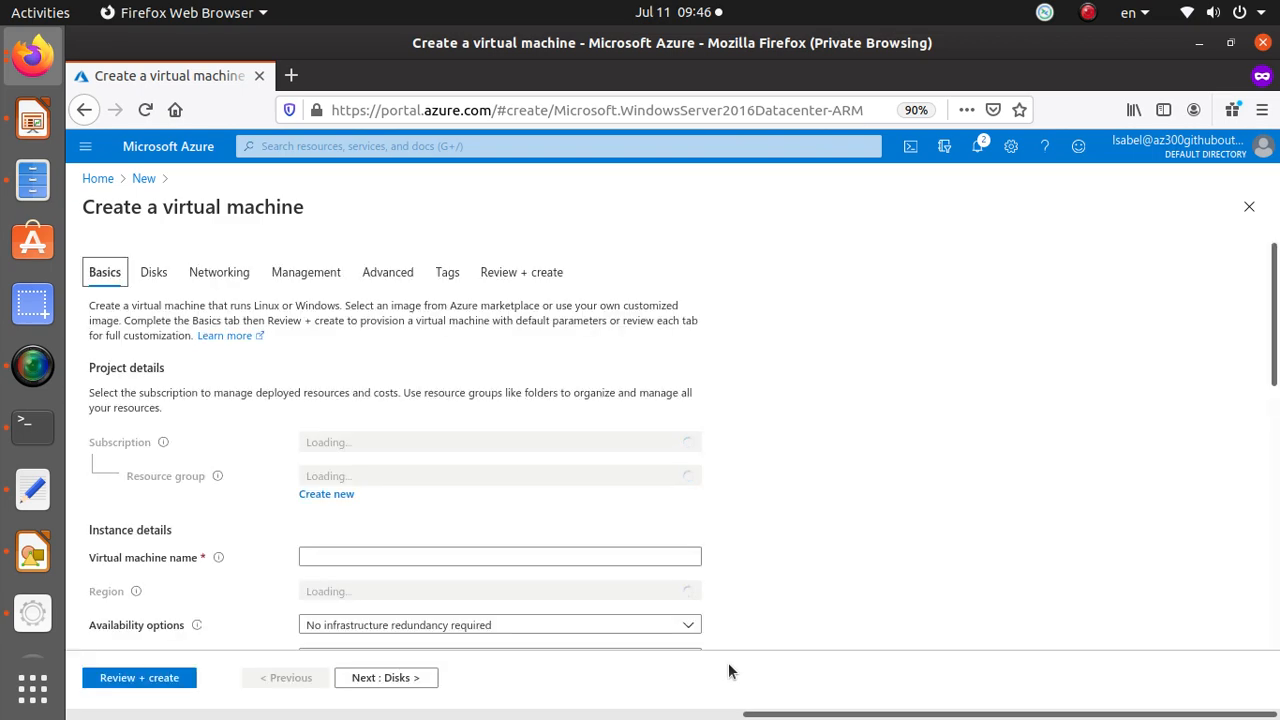
Name the virtual machine sdsadfasf and choose the Standard_D4s_v3 size.
scroll(250, 527, down, 3)
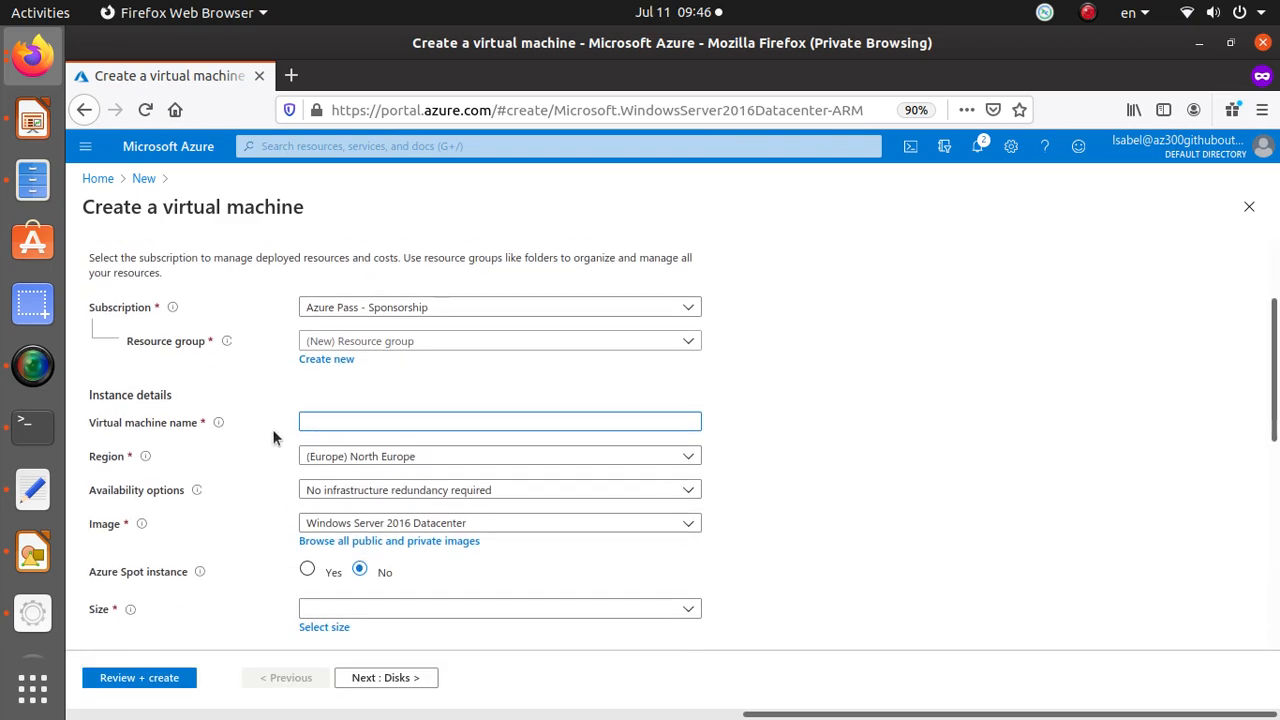
text(sdsadfasf)
scroll(520, 514, down, 3)
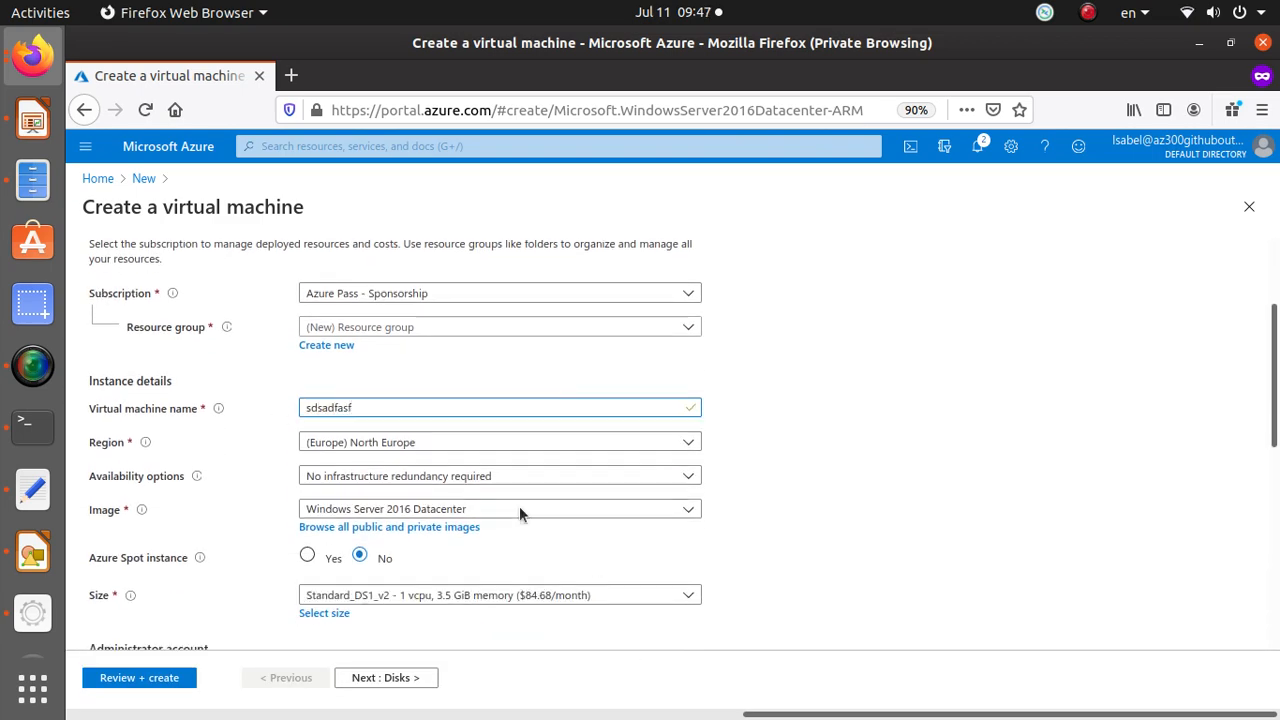
scroll(522, 514, down, 2)
click(457, 380)
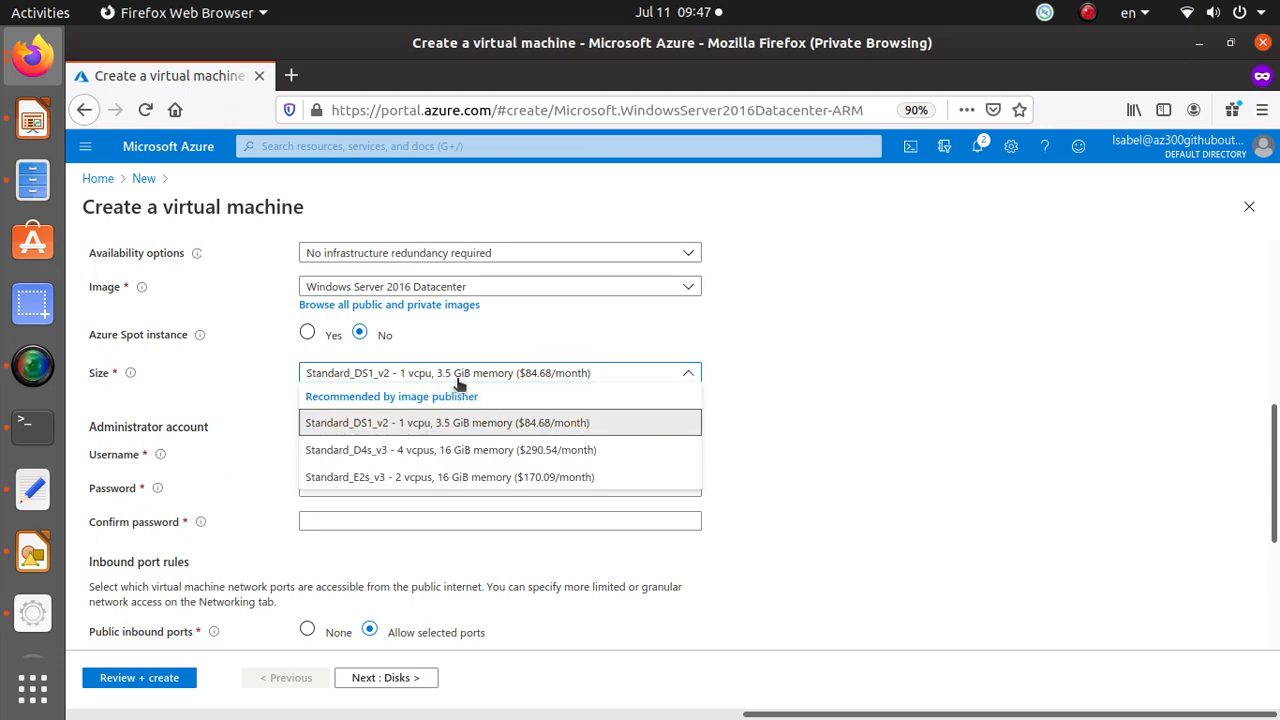
click(428, 451)
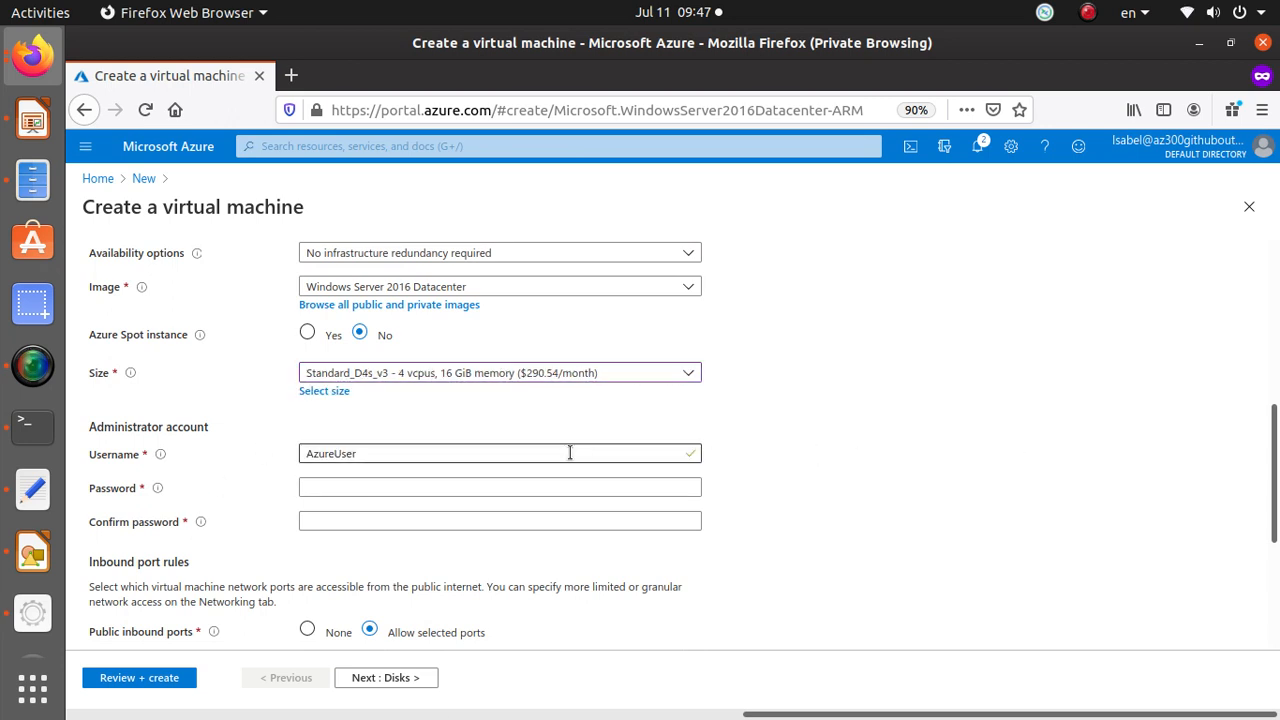
Run Review + create validation on the virtual machine and view the validation banner.
scroll(563, 460, down, 3)
scroll(563, 463, down, 1)
scroll(555, 580, down, 1)
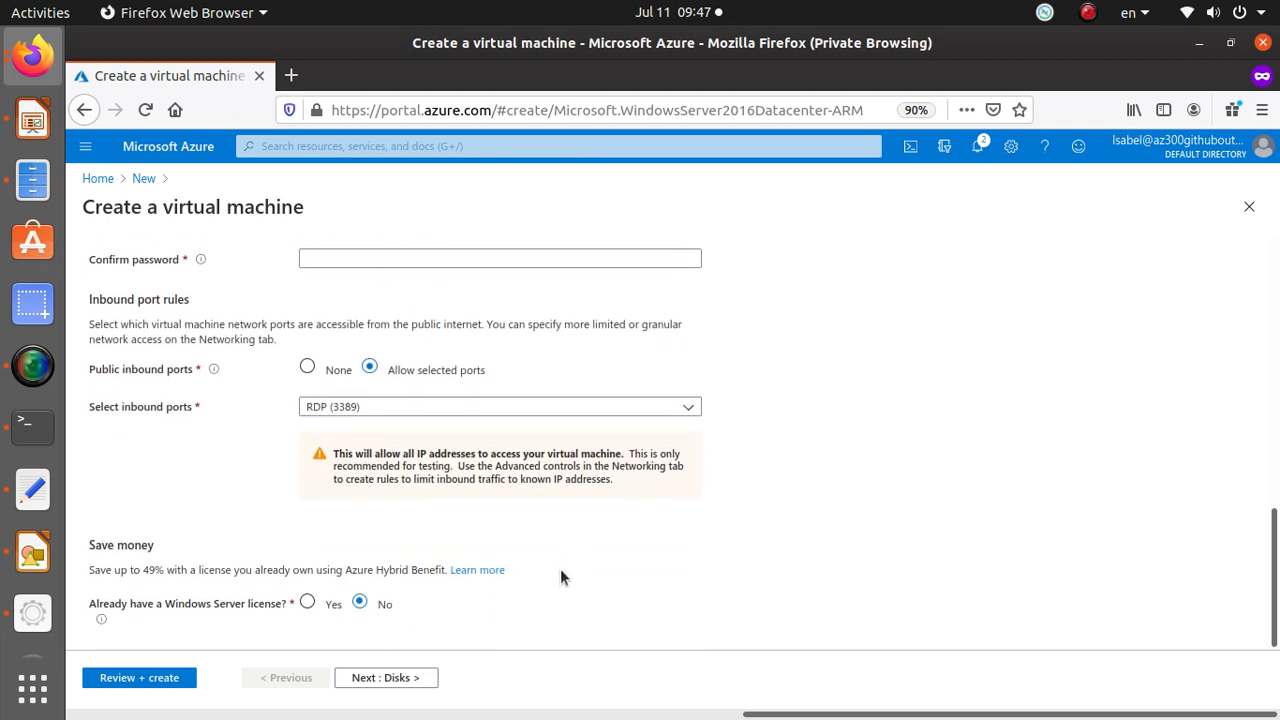
click(122, 680)
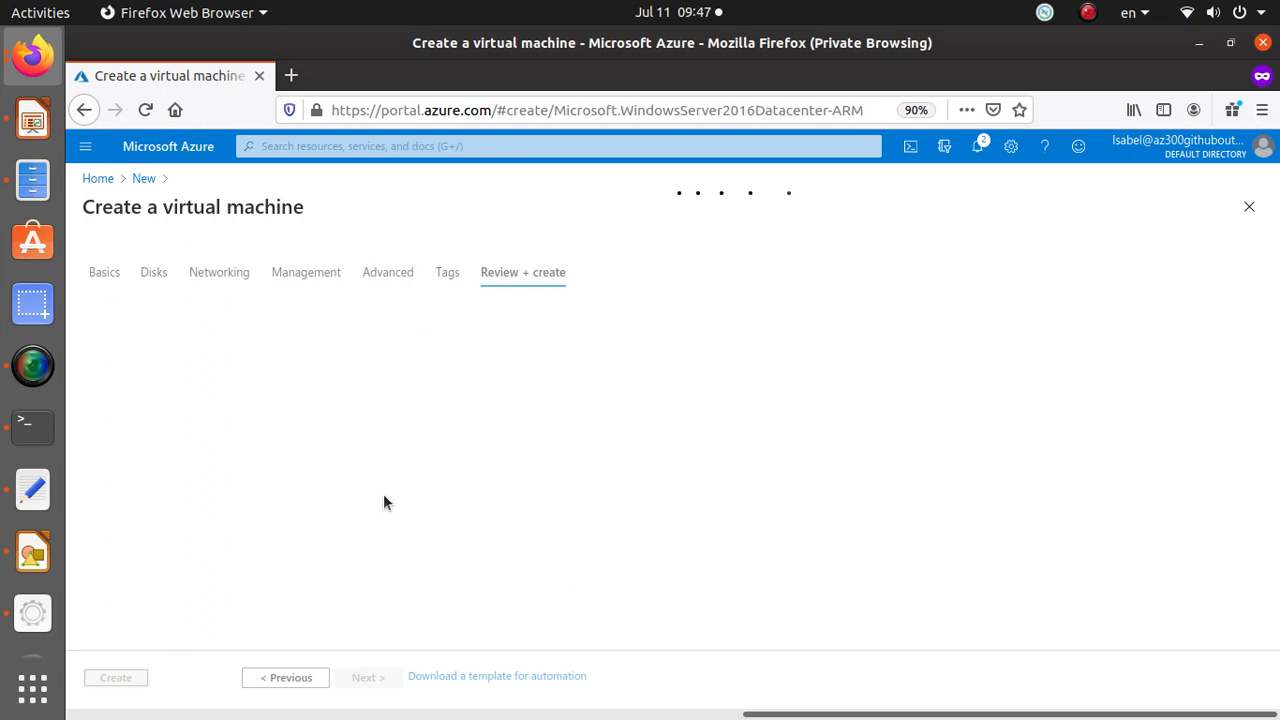
click(228, 262)
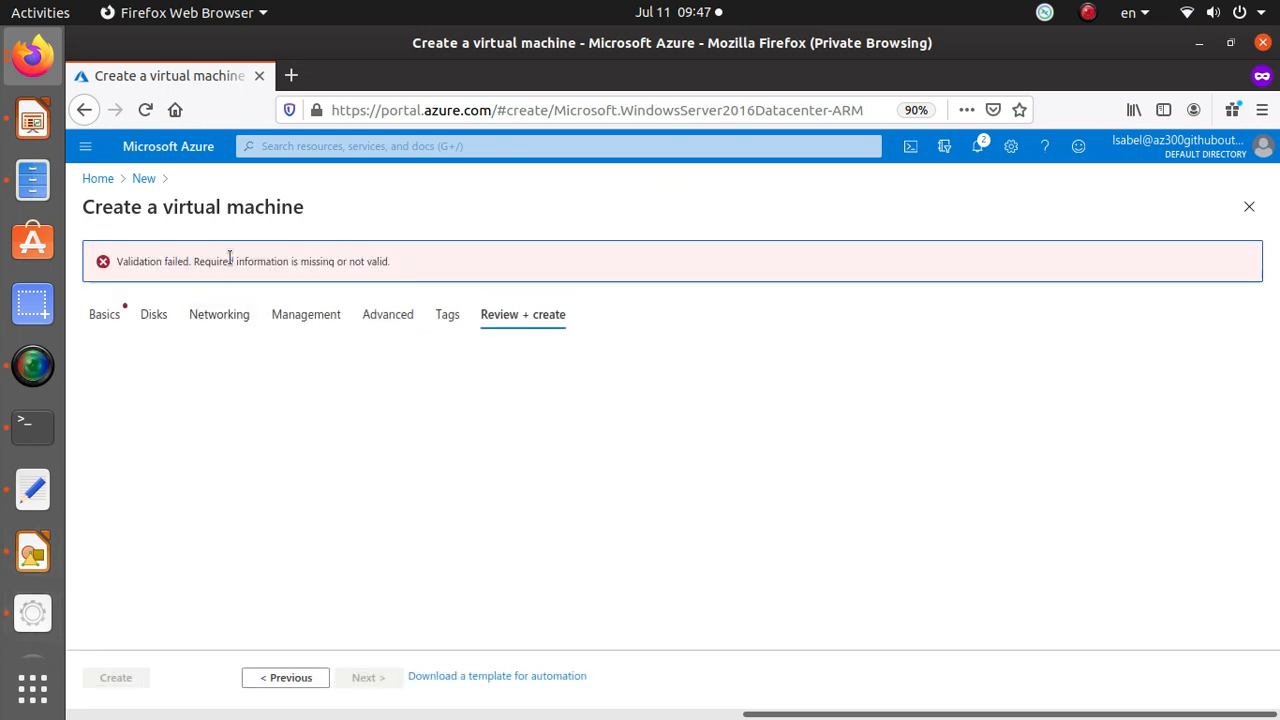
Return to the Basics settings and select PeeringRG as the resource group.
click(104, 314)
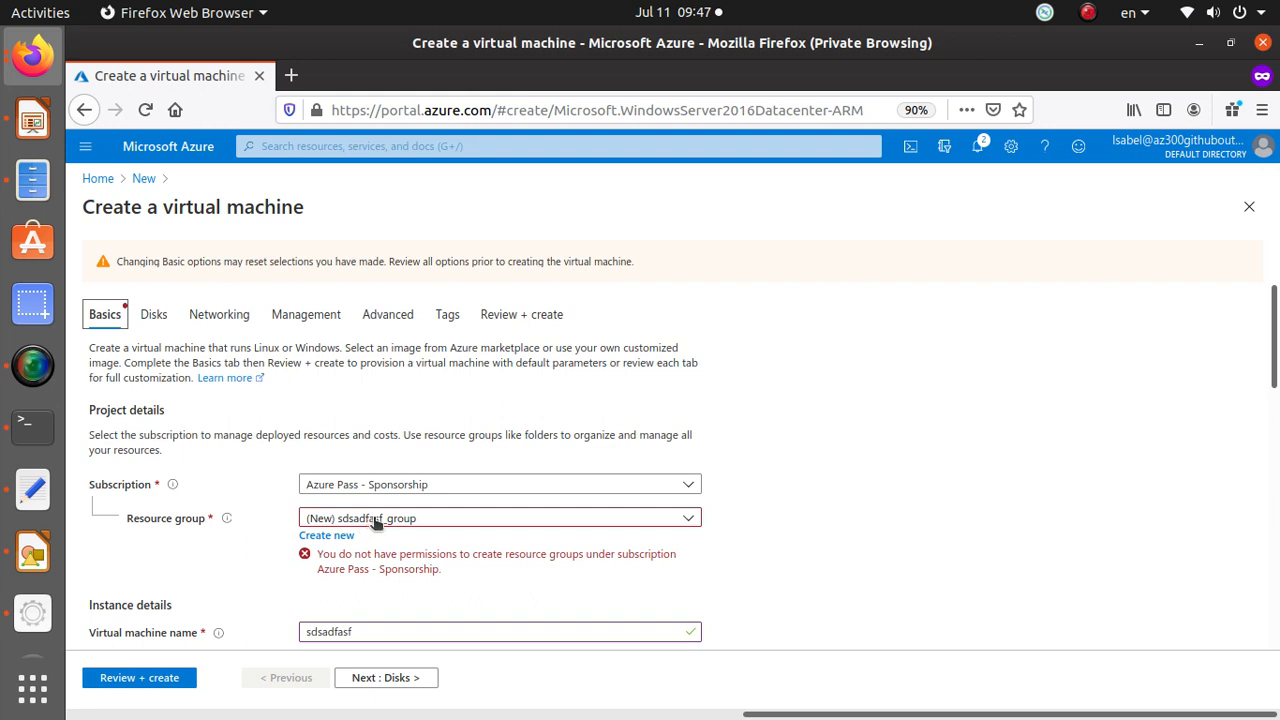
click(329, 553)
click(437, 518)
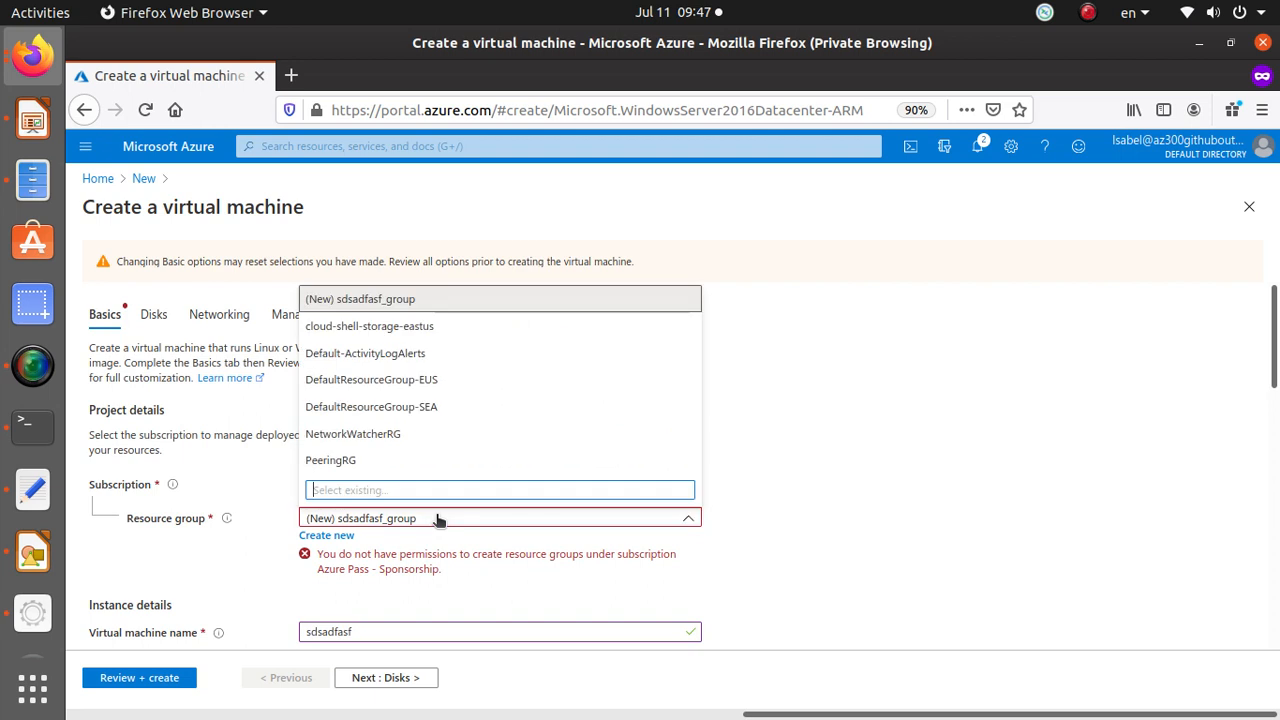
click(417, 457)
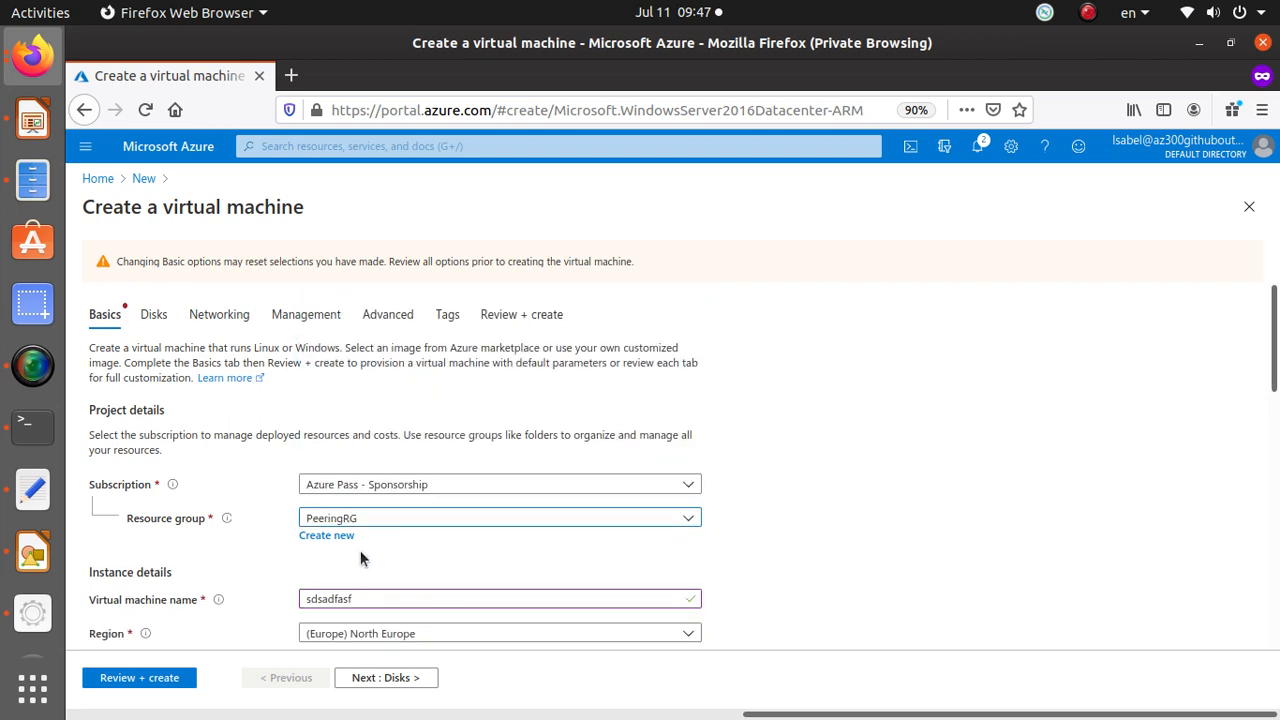
Enter the administrator account password and confirm it.
scroll(423, 472, down, 10)
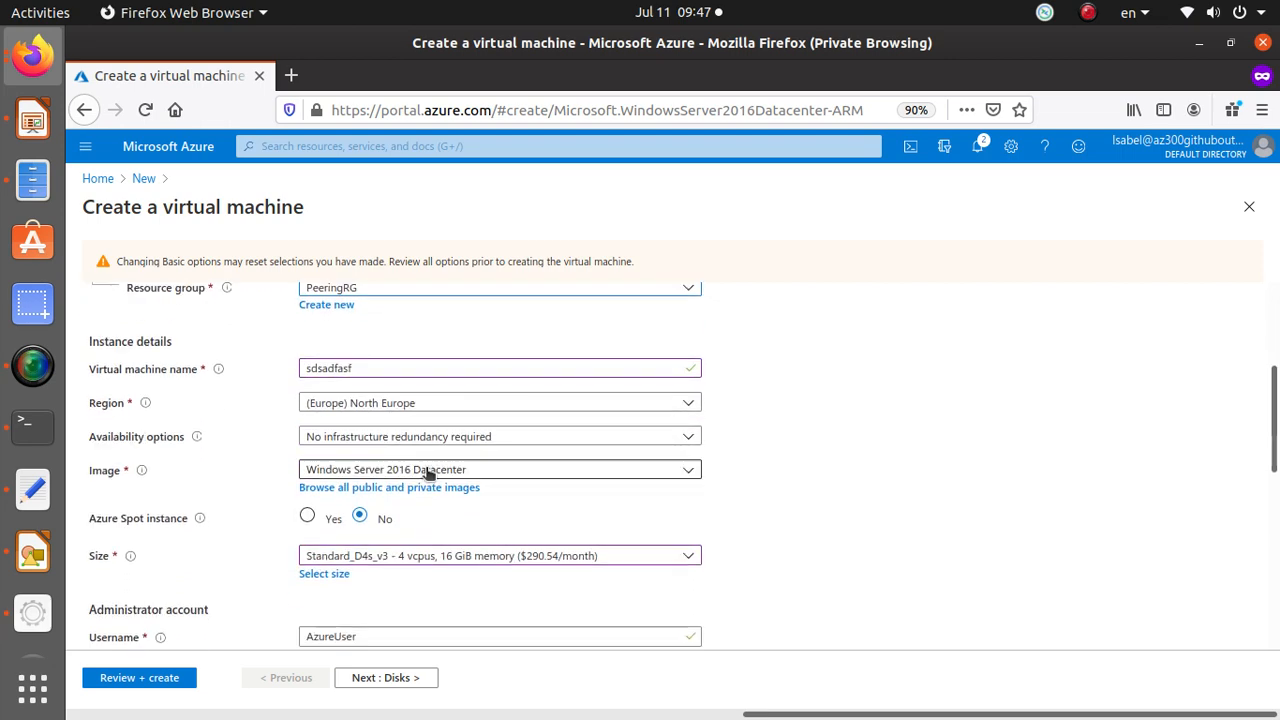
click(388, 362)
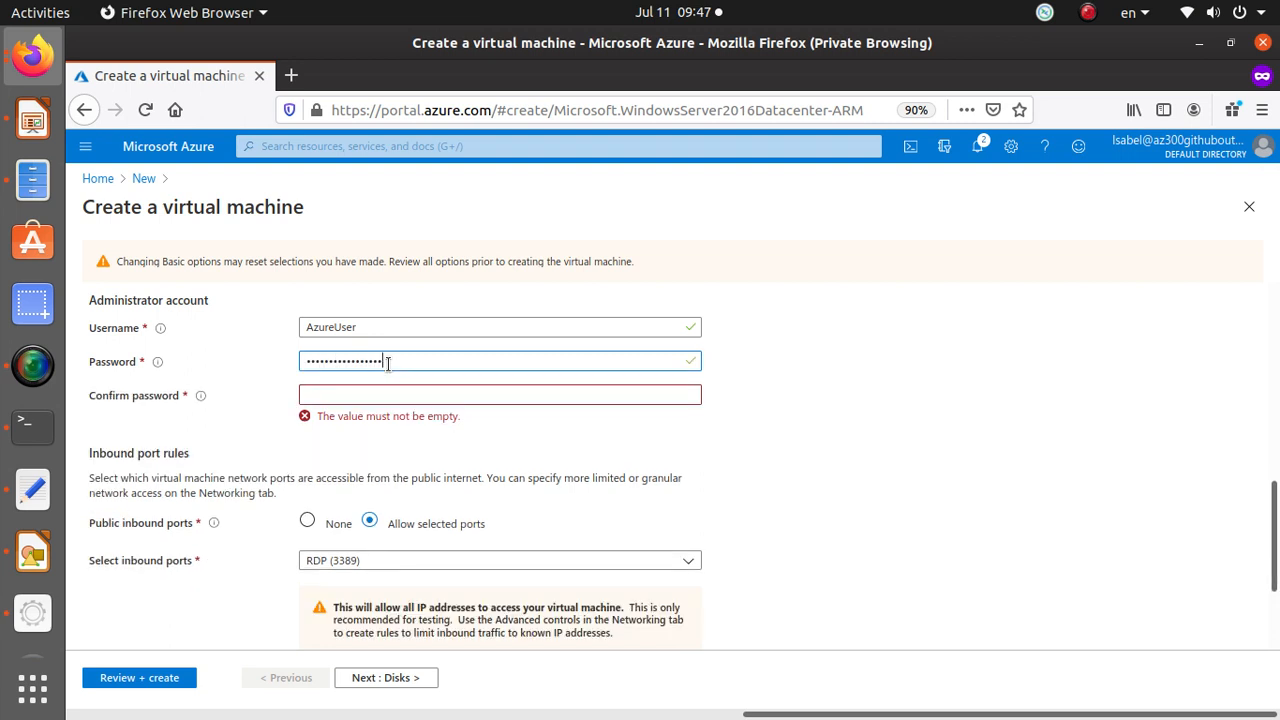
key(Tab)
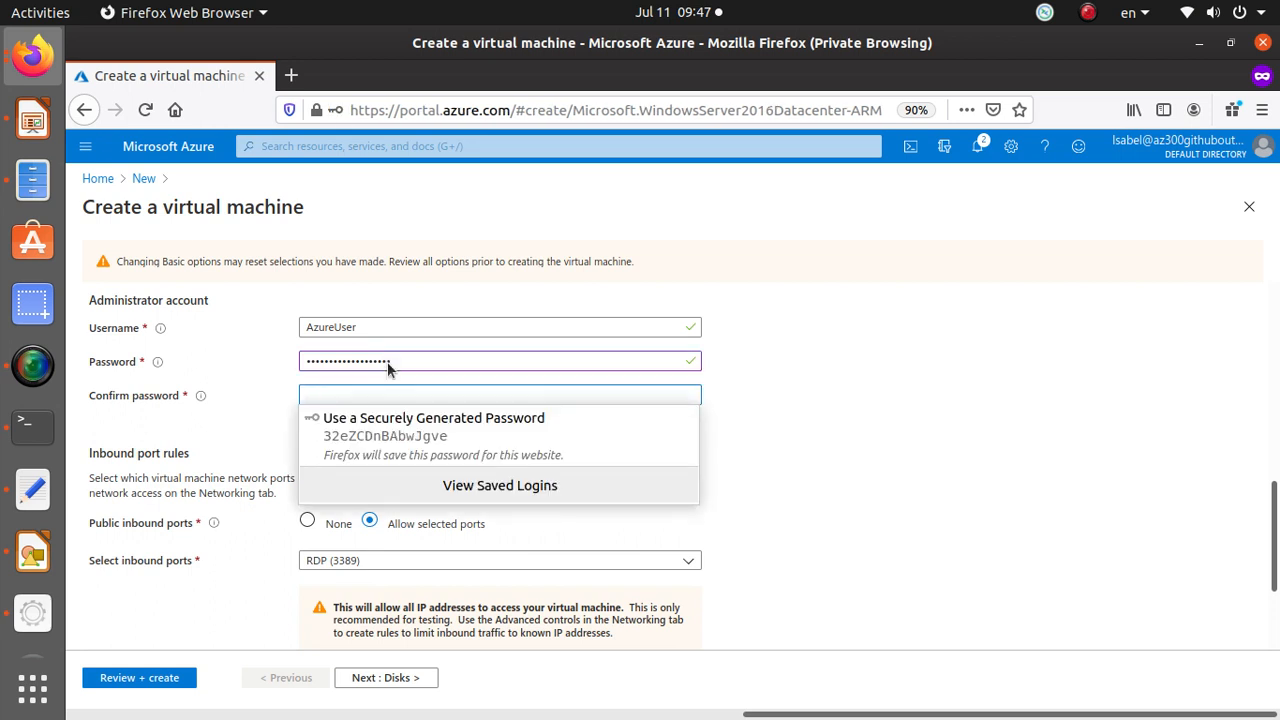
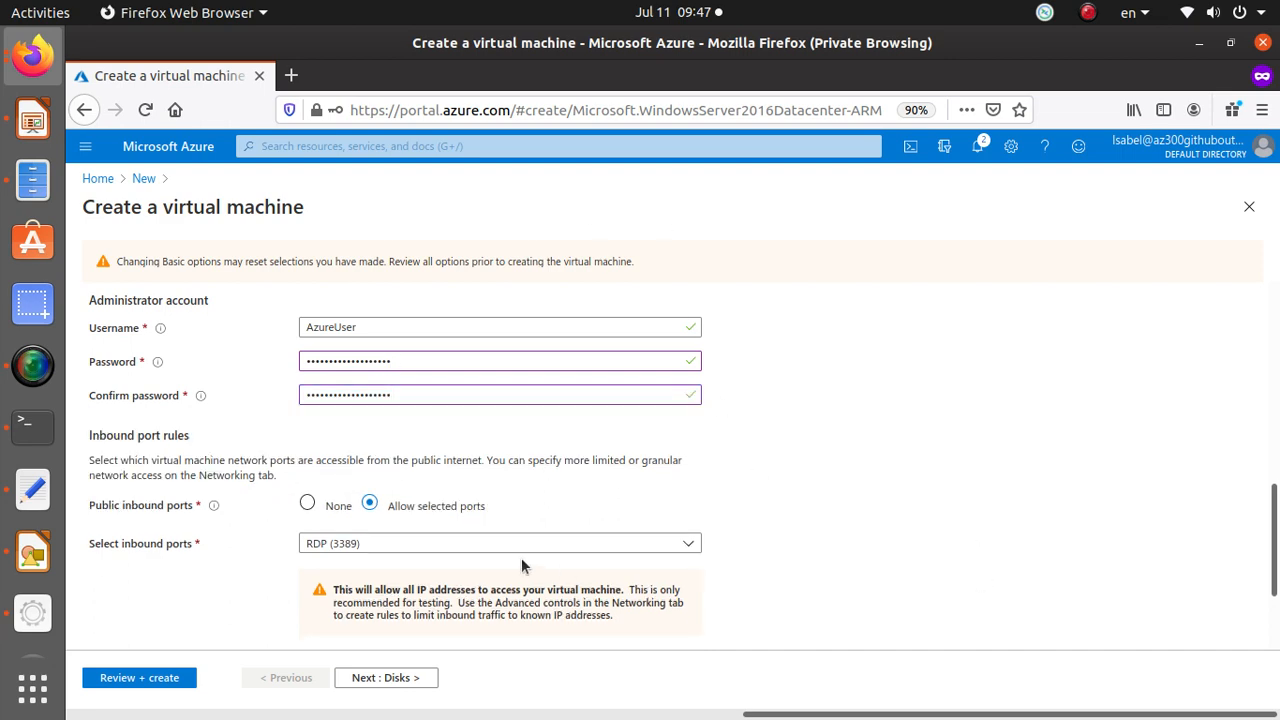
Run Review + create again, open the validation error details, and highlight the authorization error text.
scroll(357, 414, up, 10)
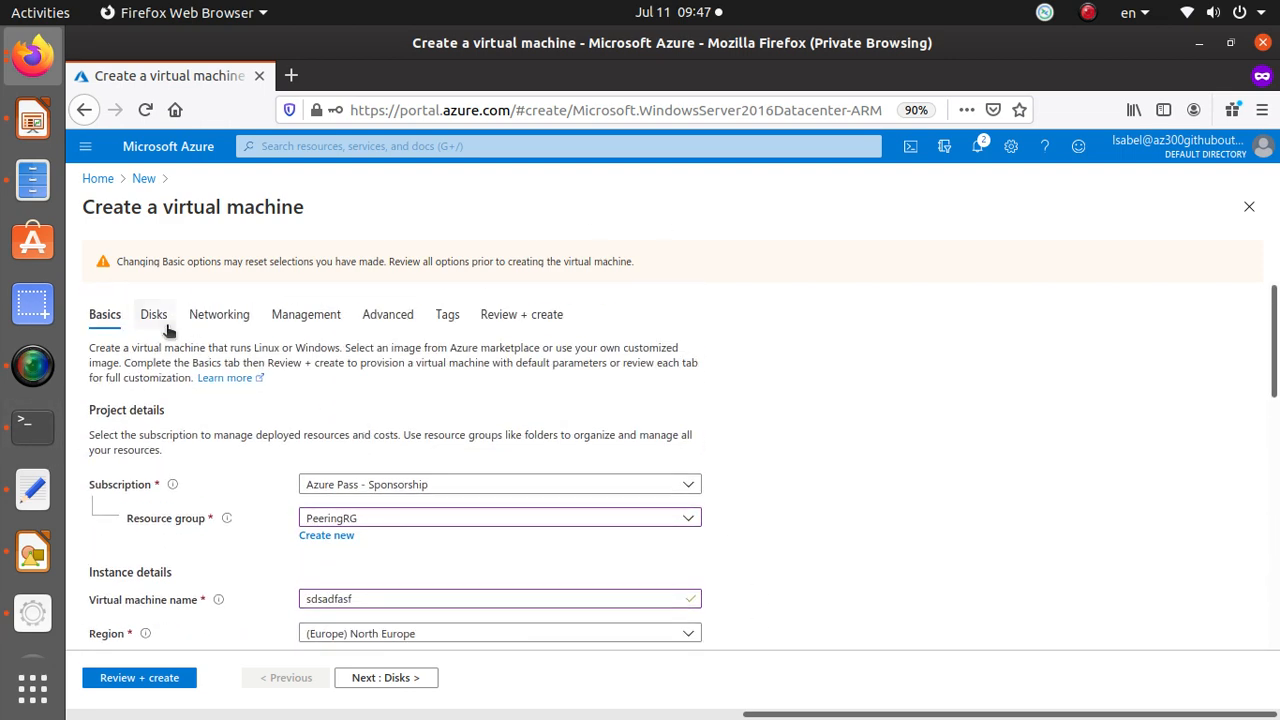
scroll(537, 606, down, 5)
click(155, 680)
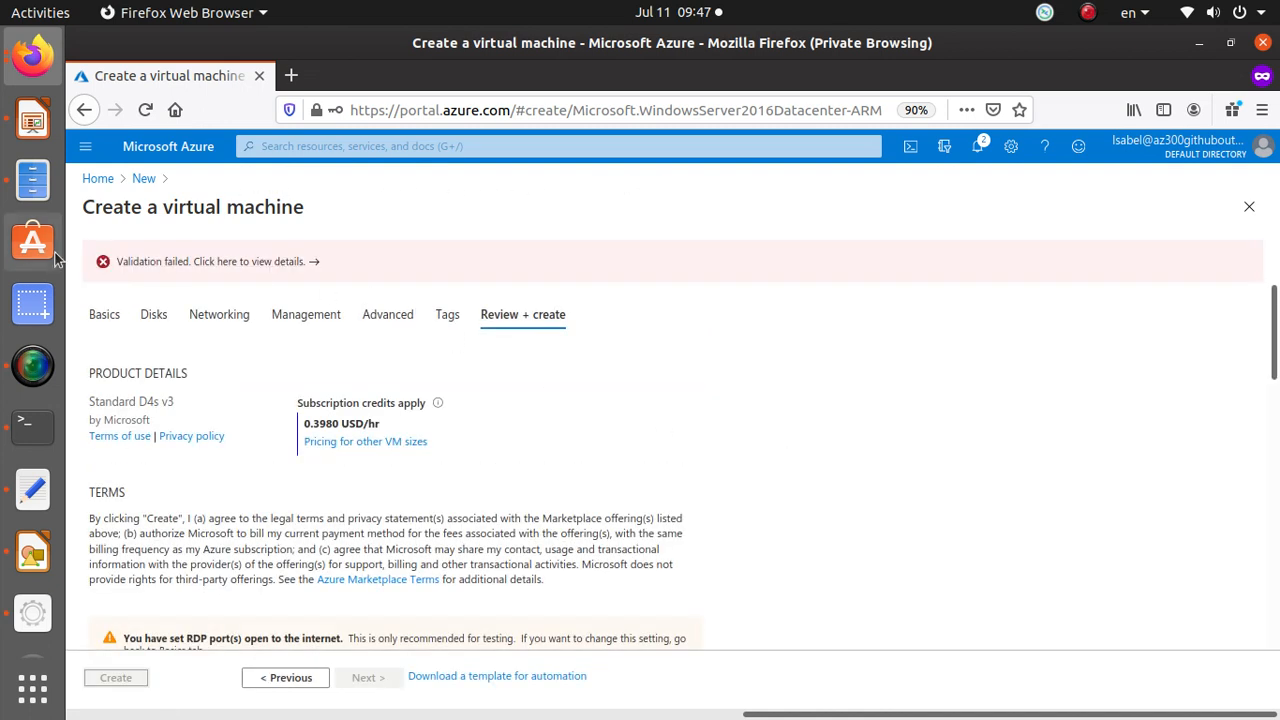
click(245, 263)
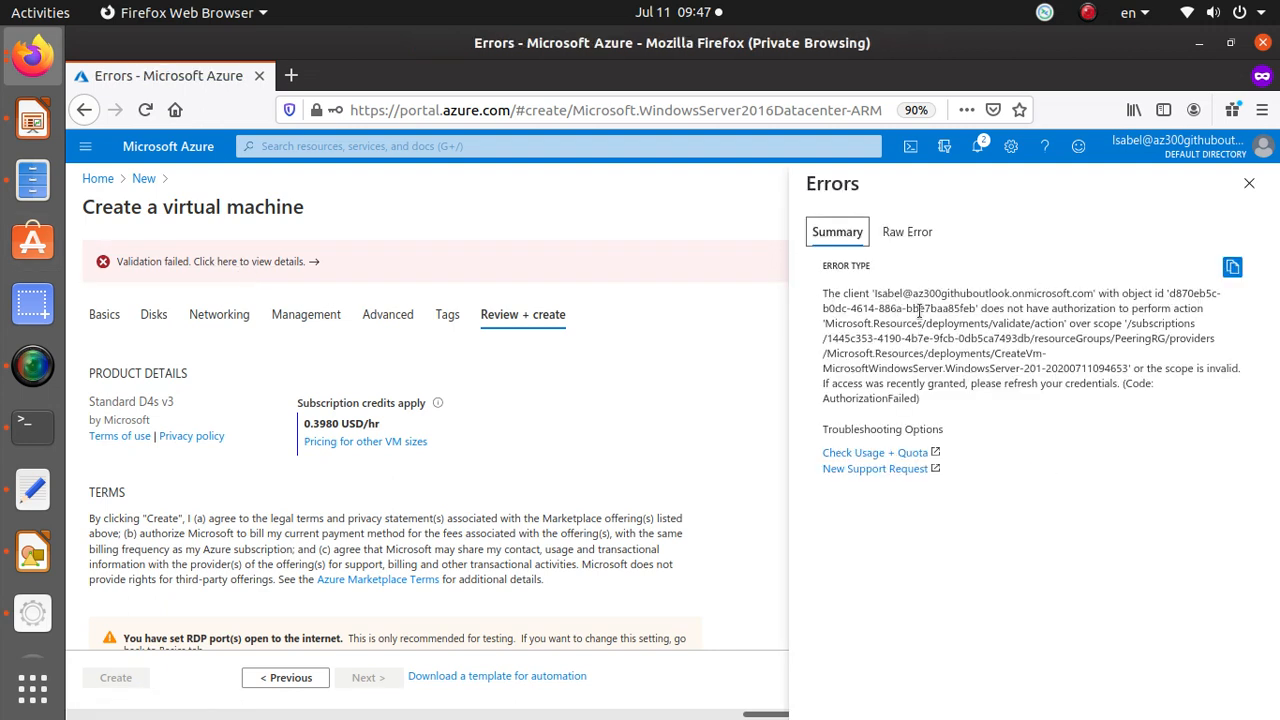
drag(980, 310, 1223, 318)
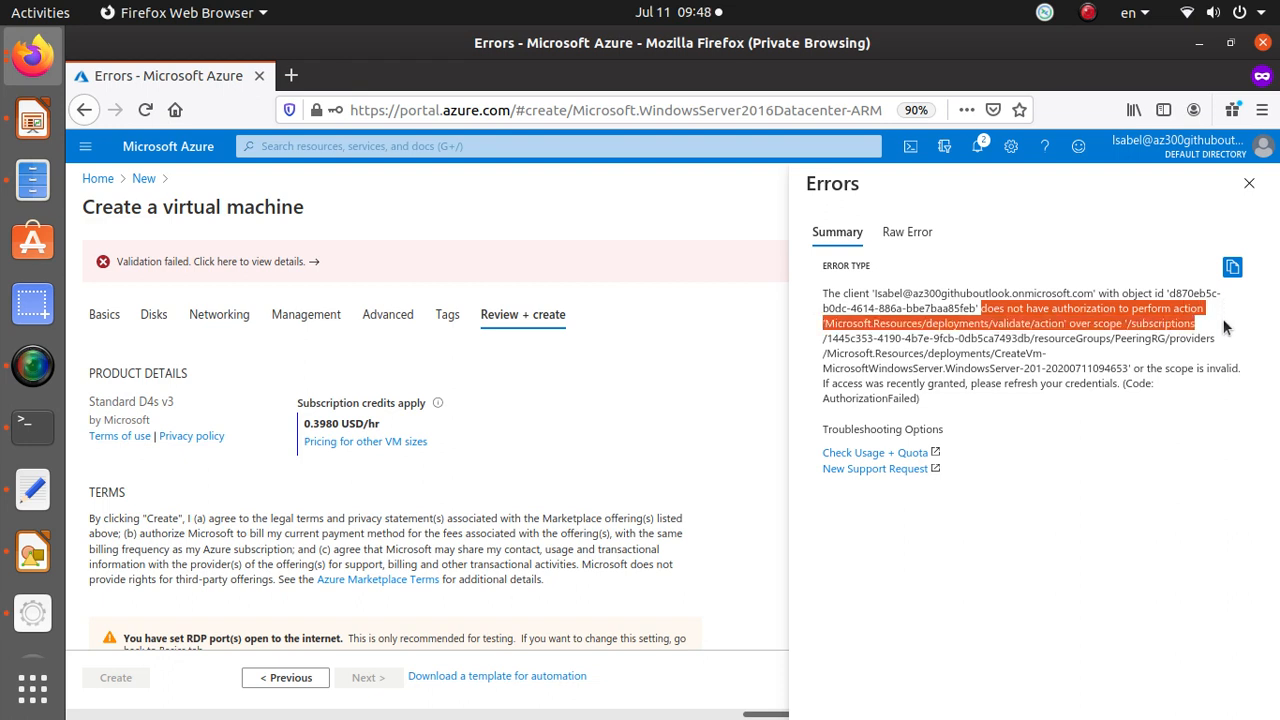
drag(1223, 326, 1228, 342)
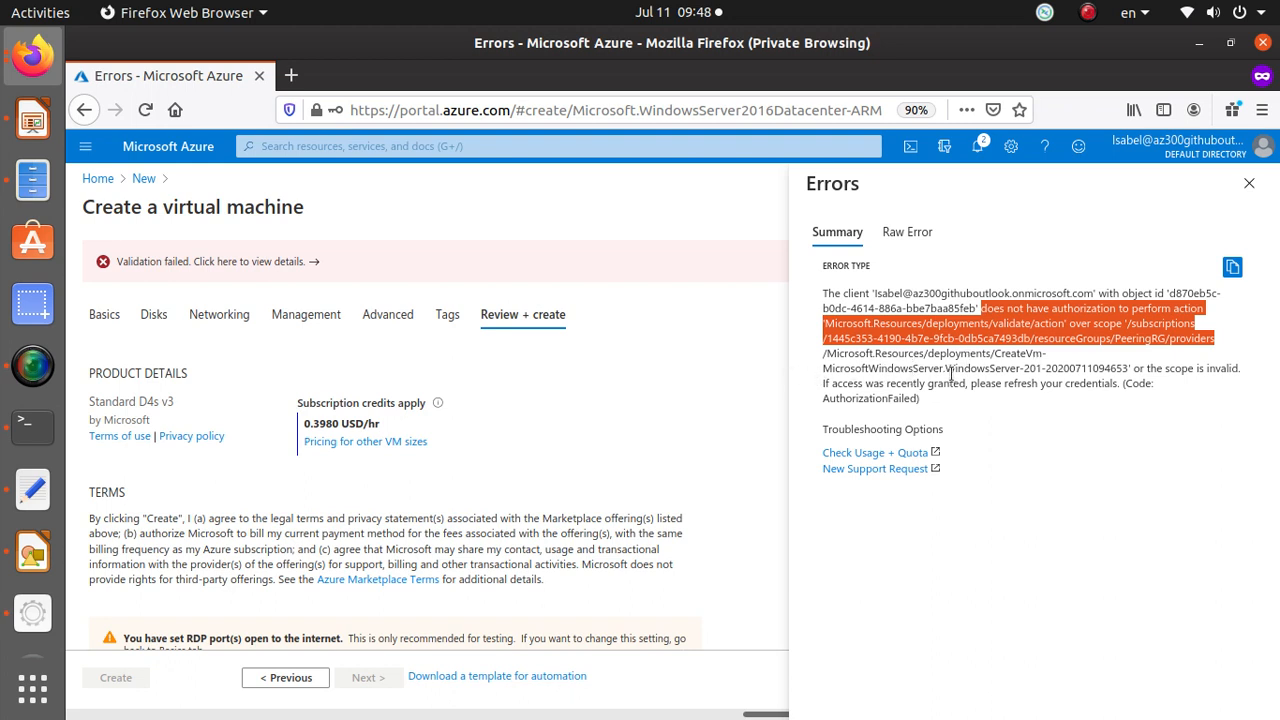
Highlight the deployment name in the error, then switch to the administrator's browser window and reload the Azure portal home.
drag(1130, 368, 994, 370)
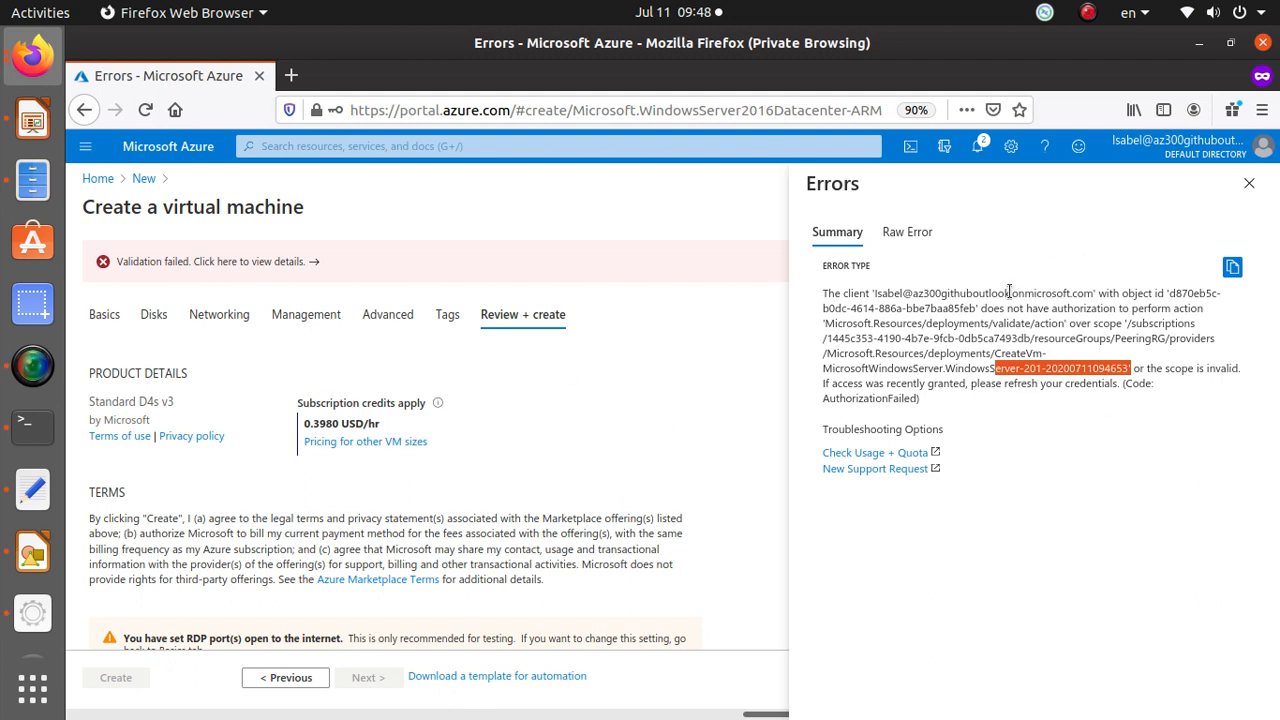
key(alt+Tab)
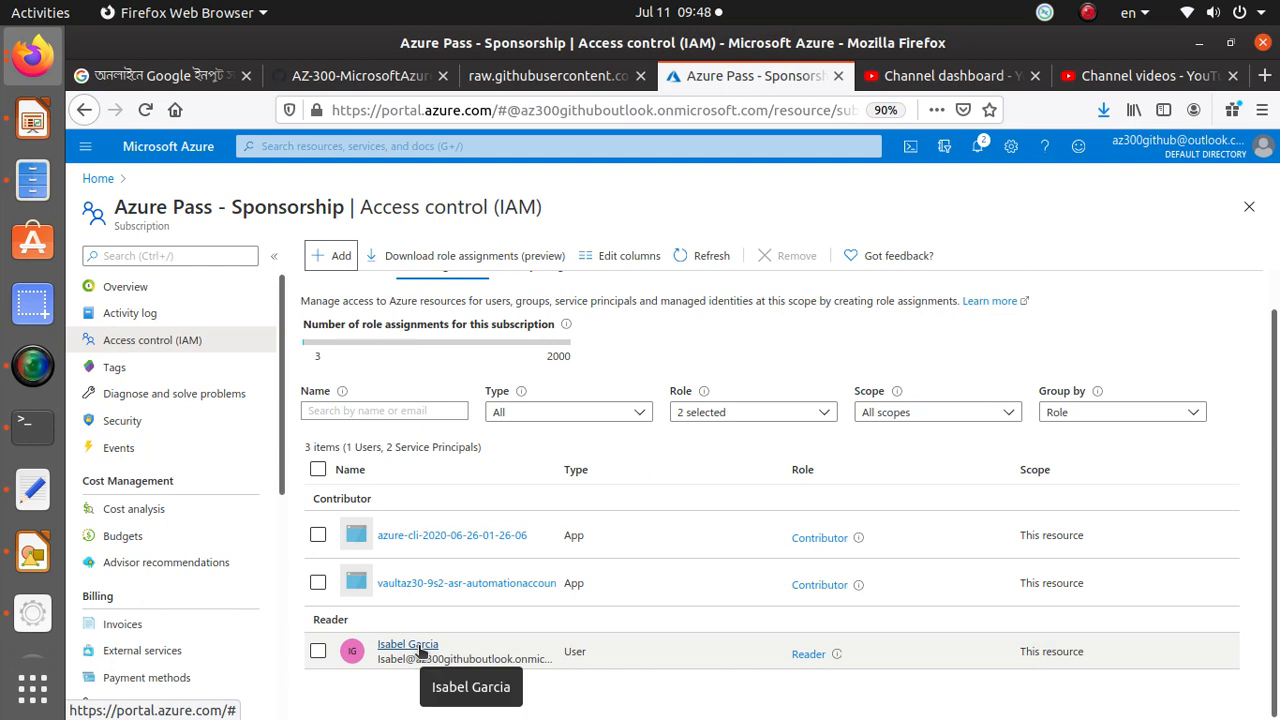
click(817, 653)
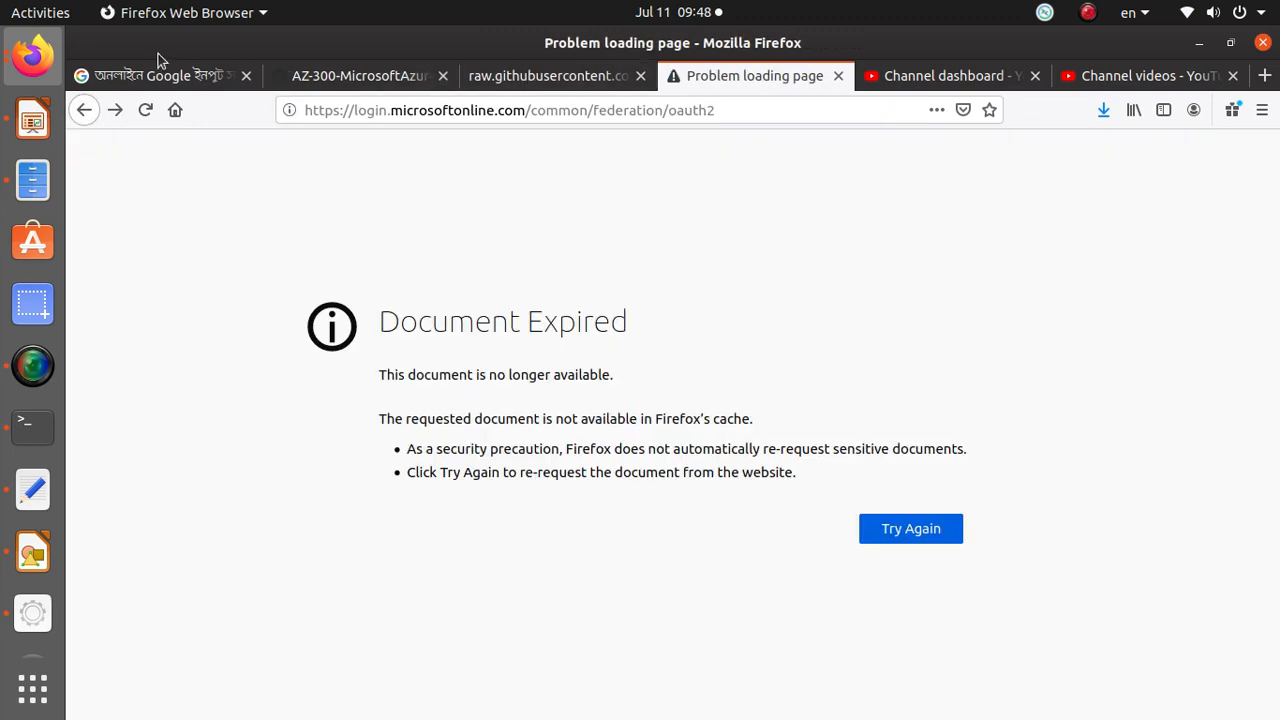
click(145, 110)
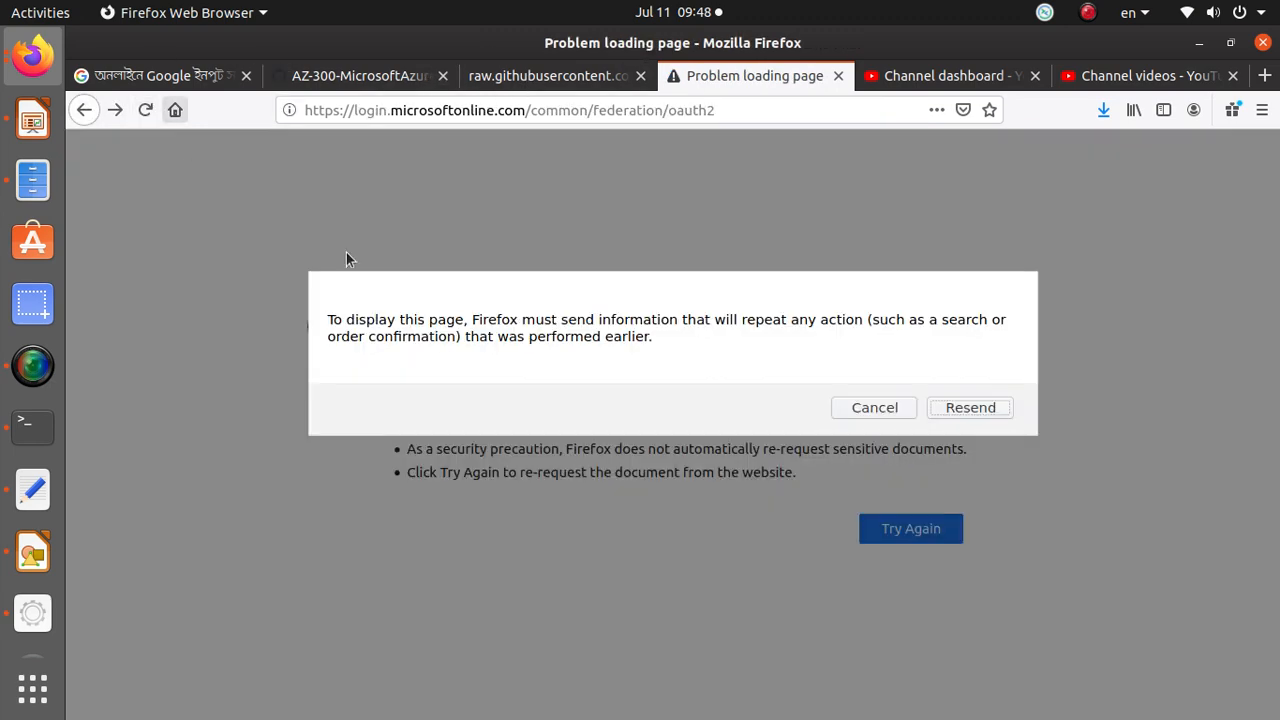
click(996, 406)
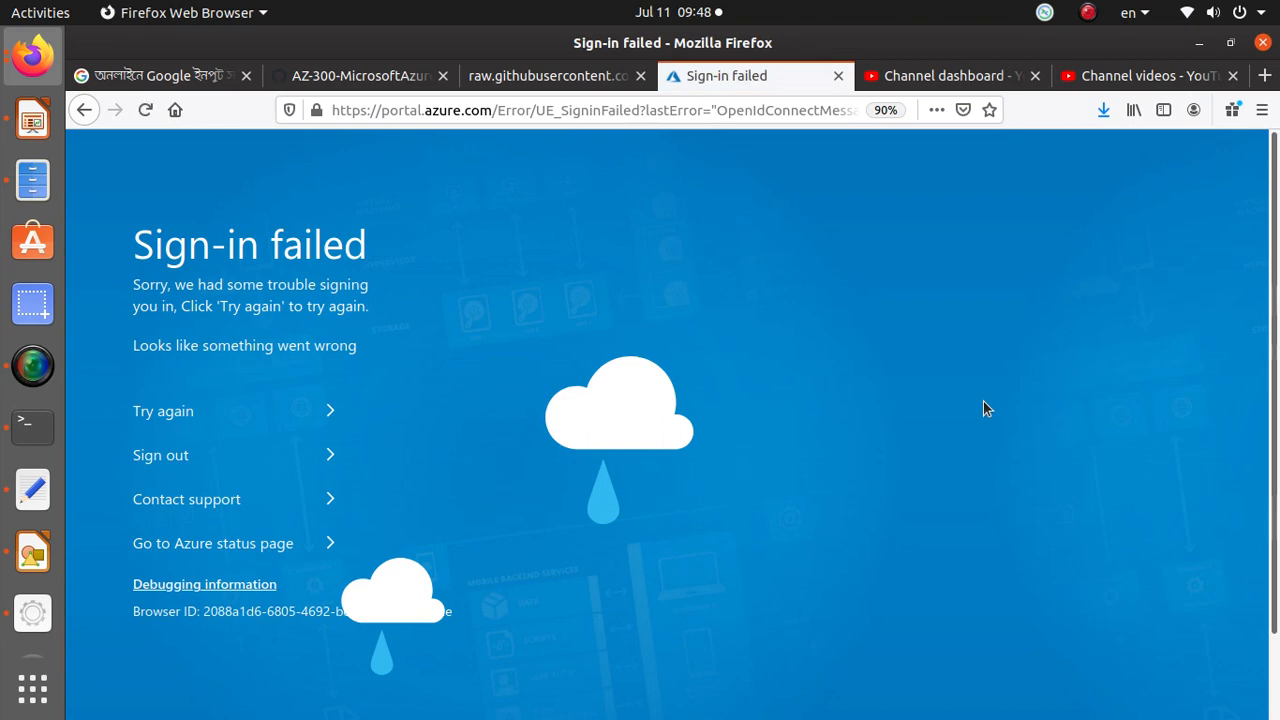
click(412, 110)
text(portal.azure.com/)
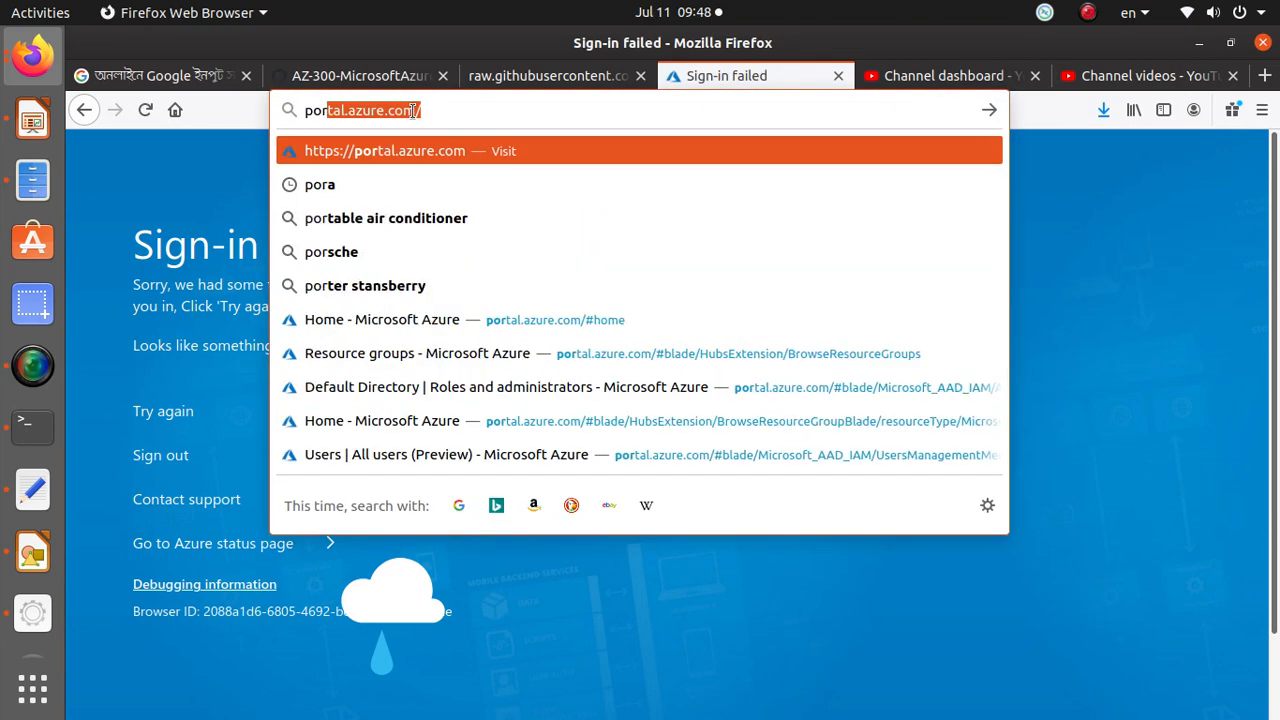
key(Return)
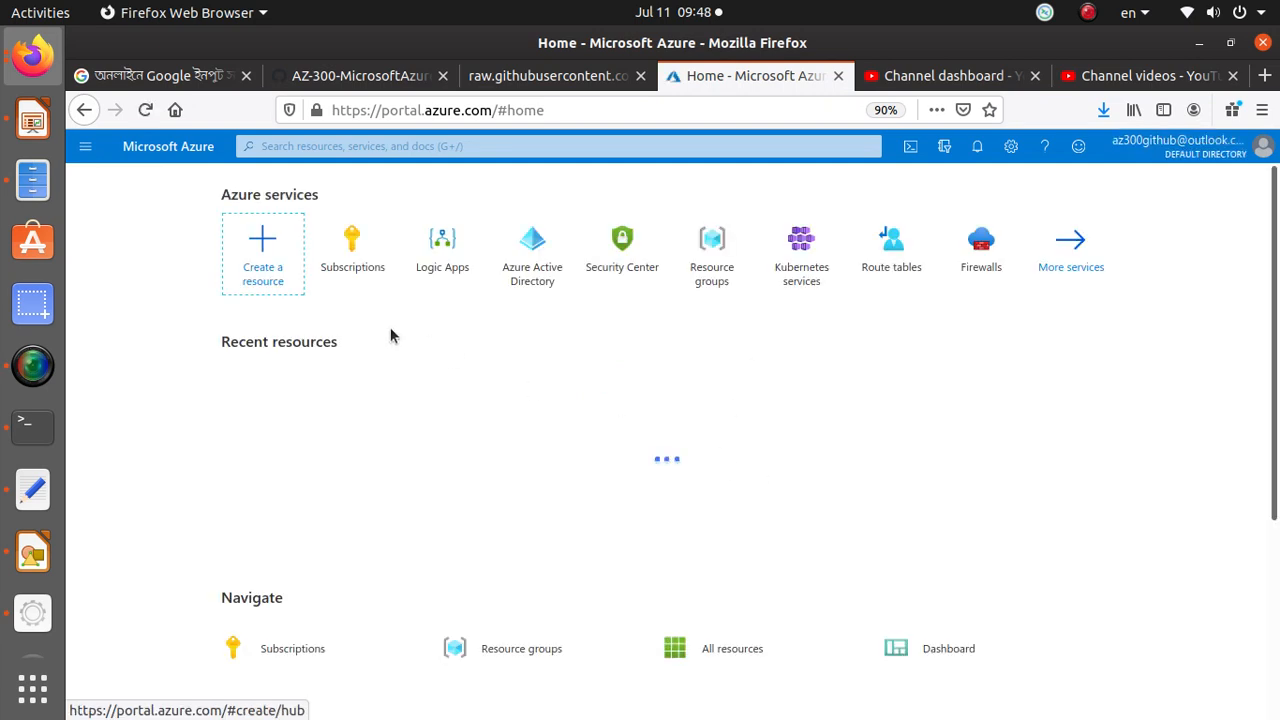
Browse Azure Active Directory's users list and its Roles and administrators page.
click(532, 252)
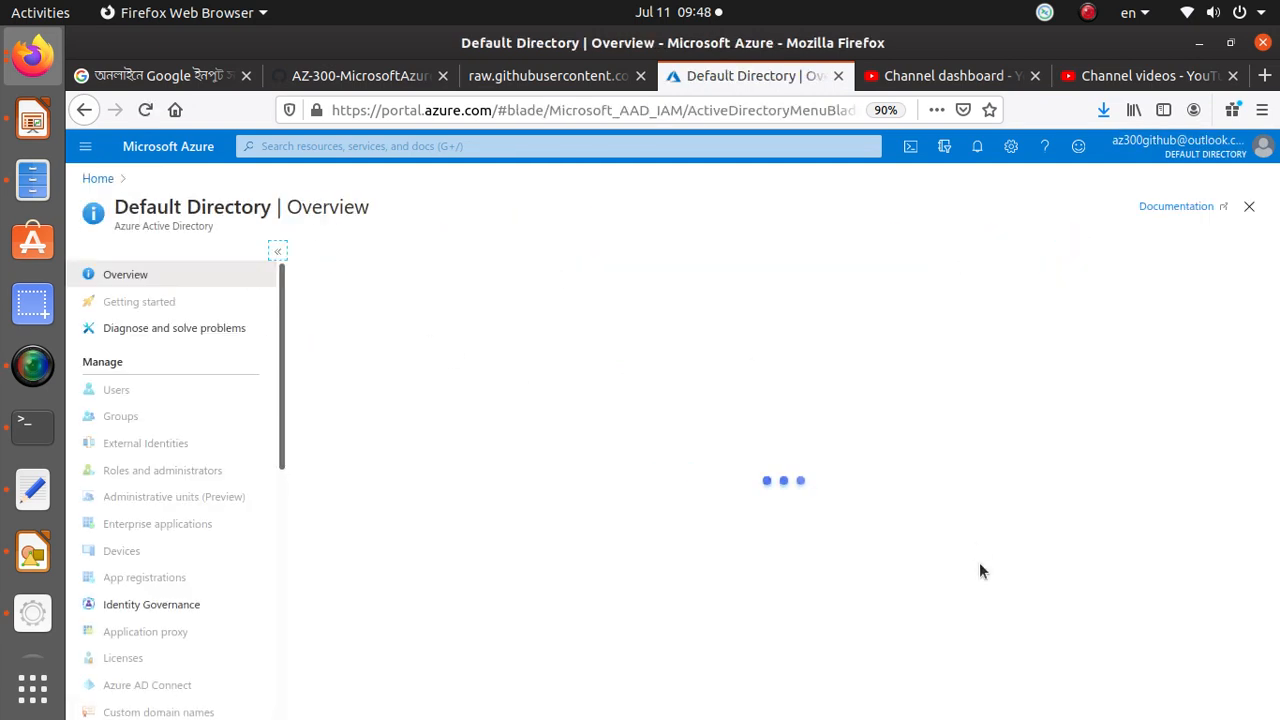
click(117, 392)
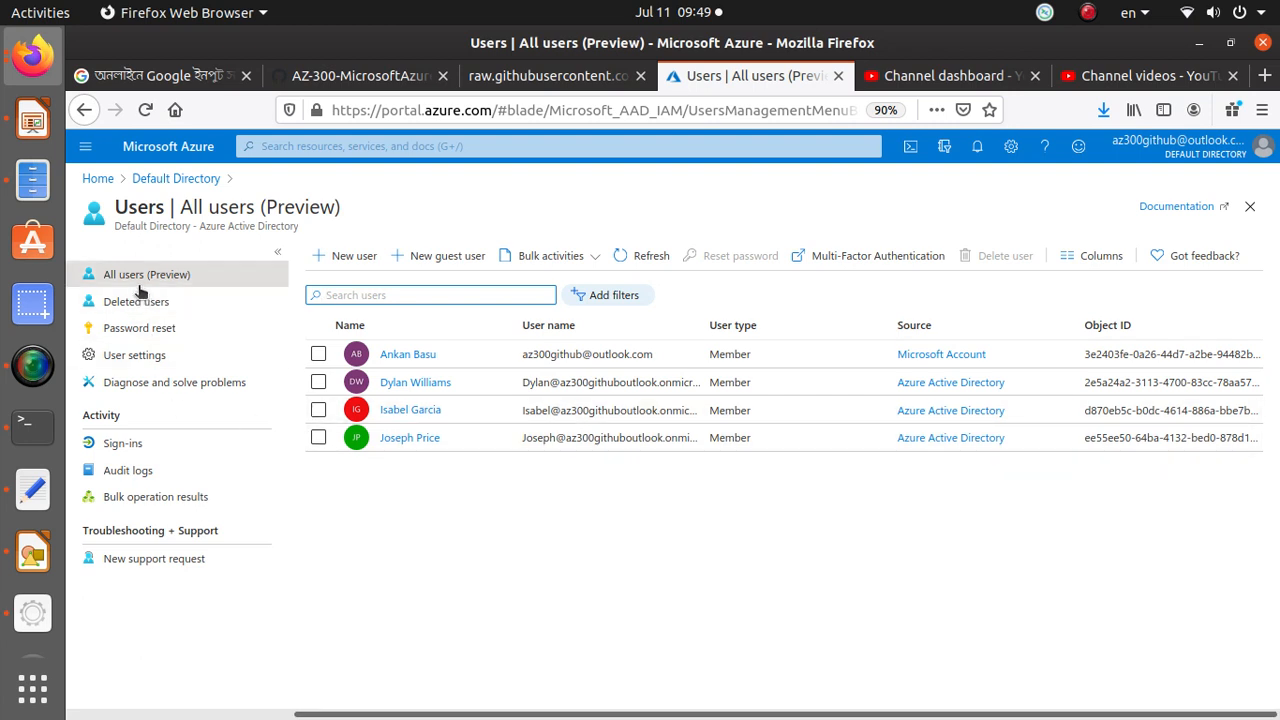
click(152, 178)
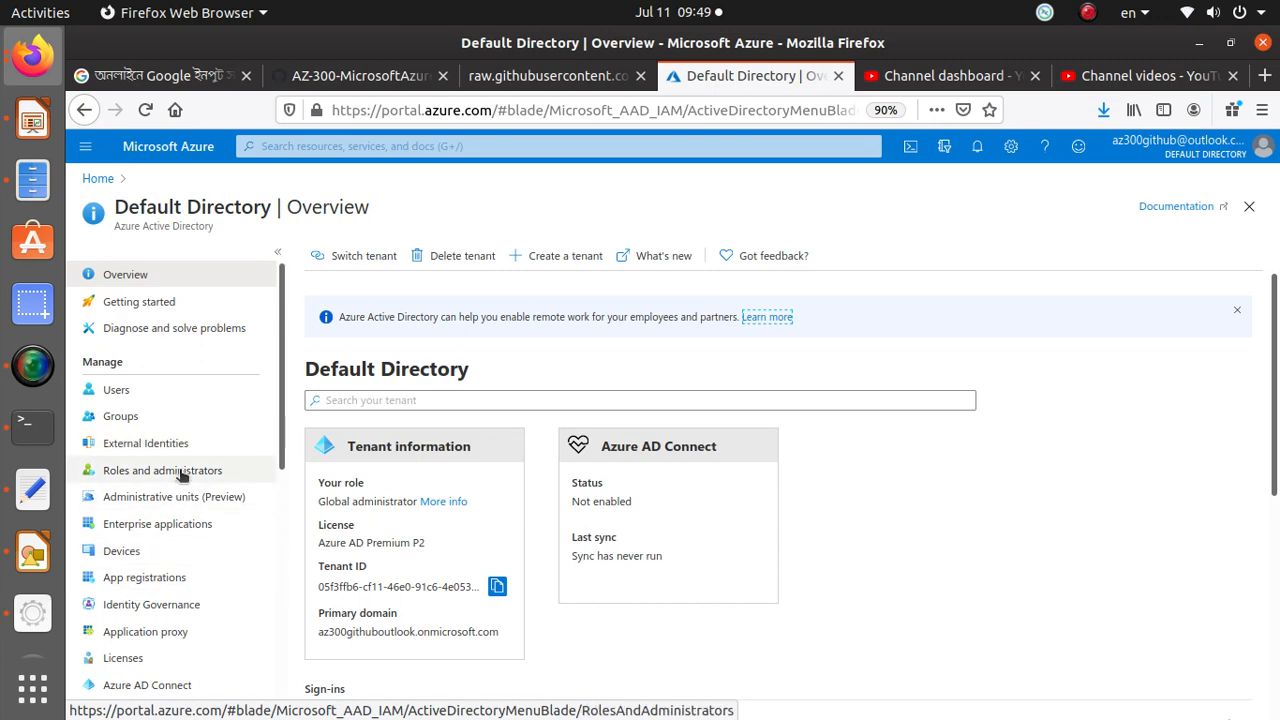
click(182, 474)
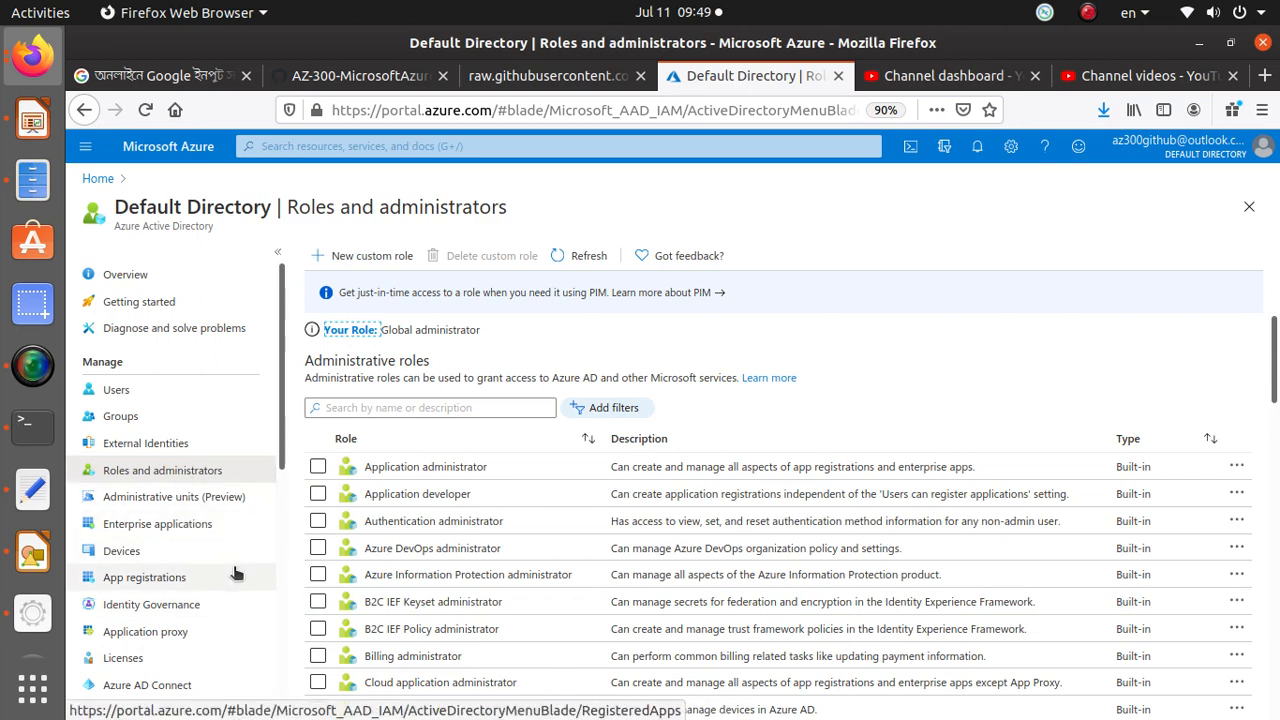
scroll(215, 508, down, 1)
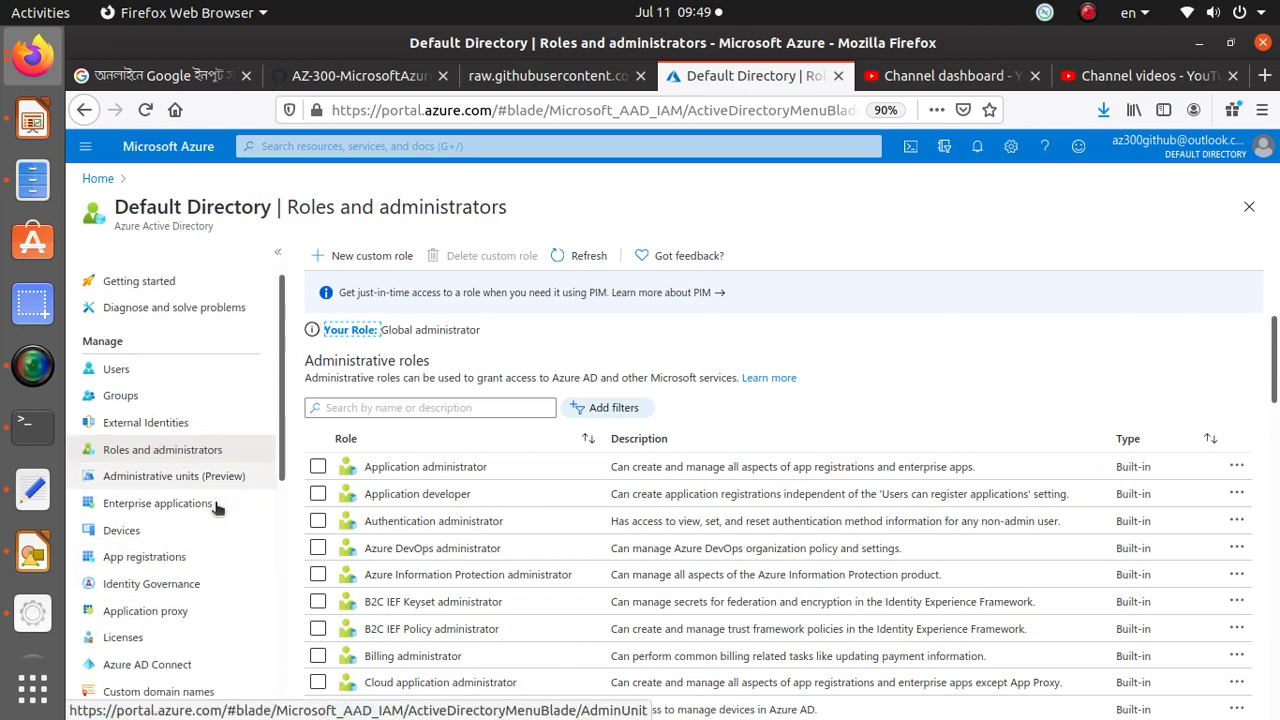
scroll(215, 508, down, 2)
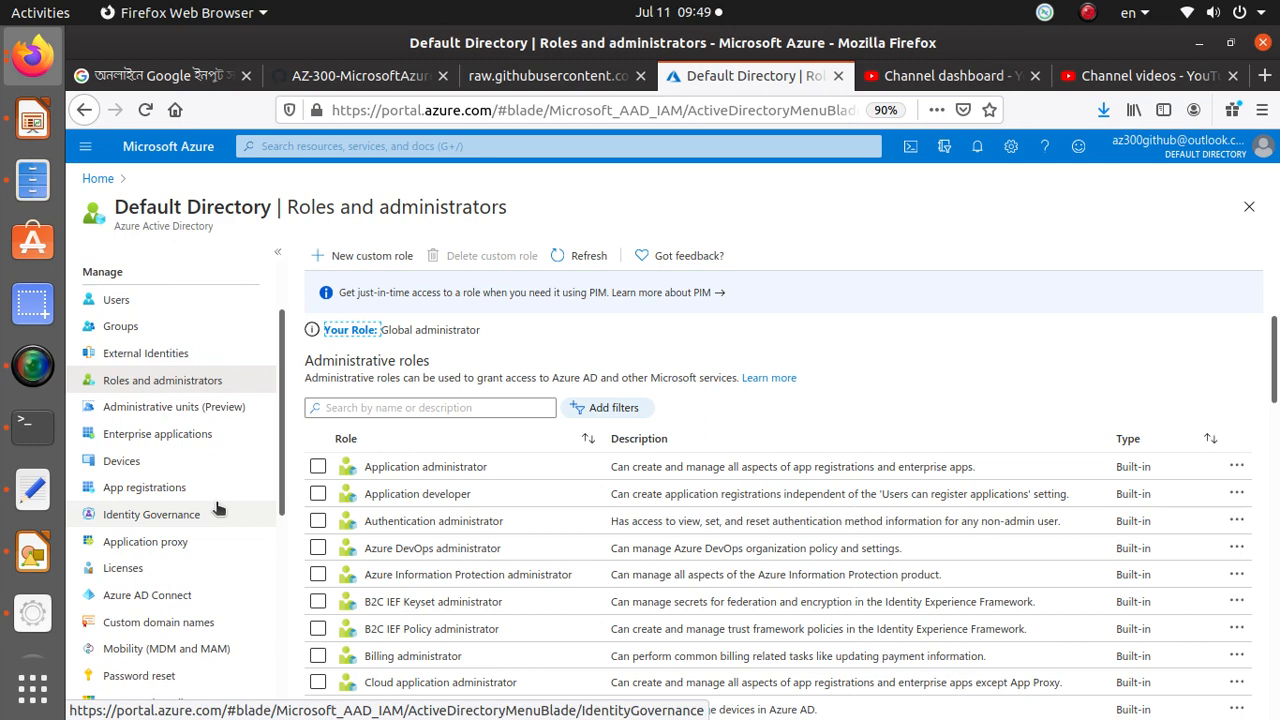
scroll(218, 508, up, 3)
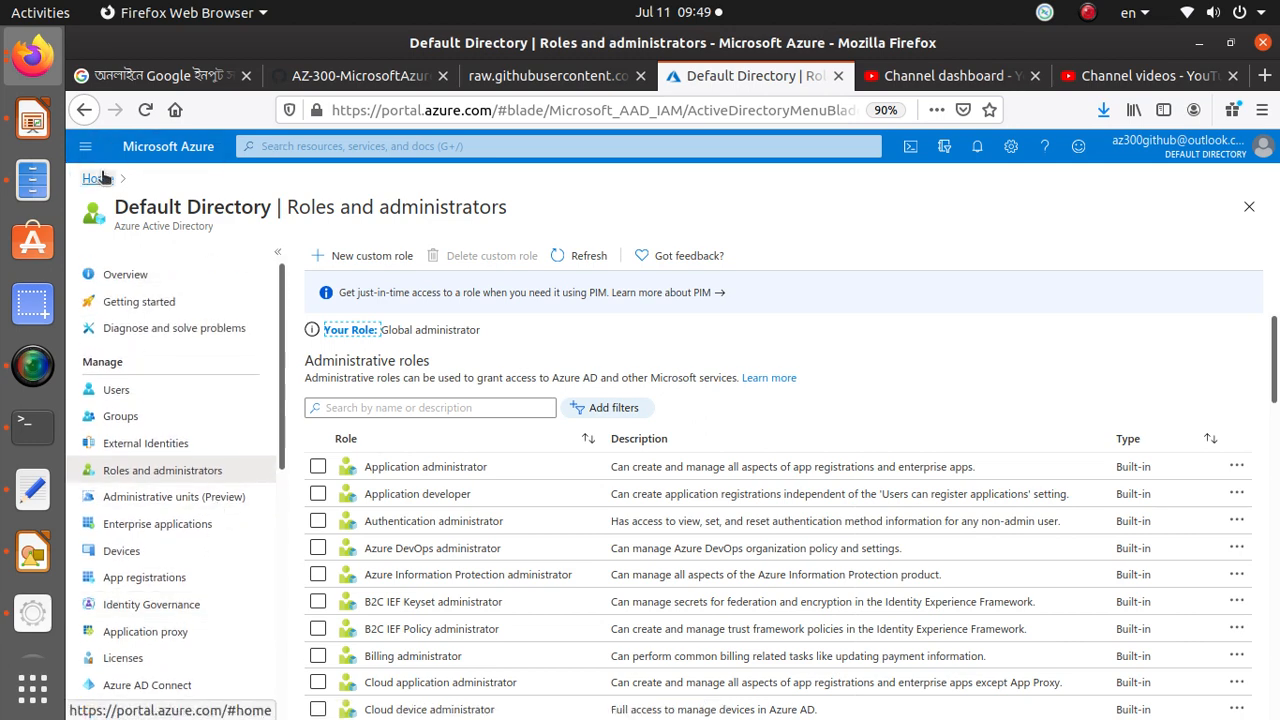
Open the role assignments in Access control (IAM) of the Azure Pass - Sponsorship subscription.
click(461, 146)
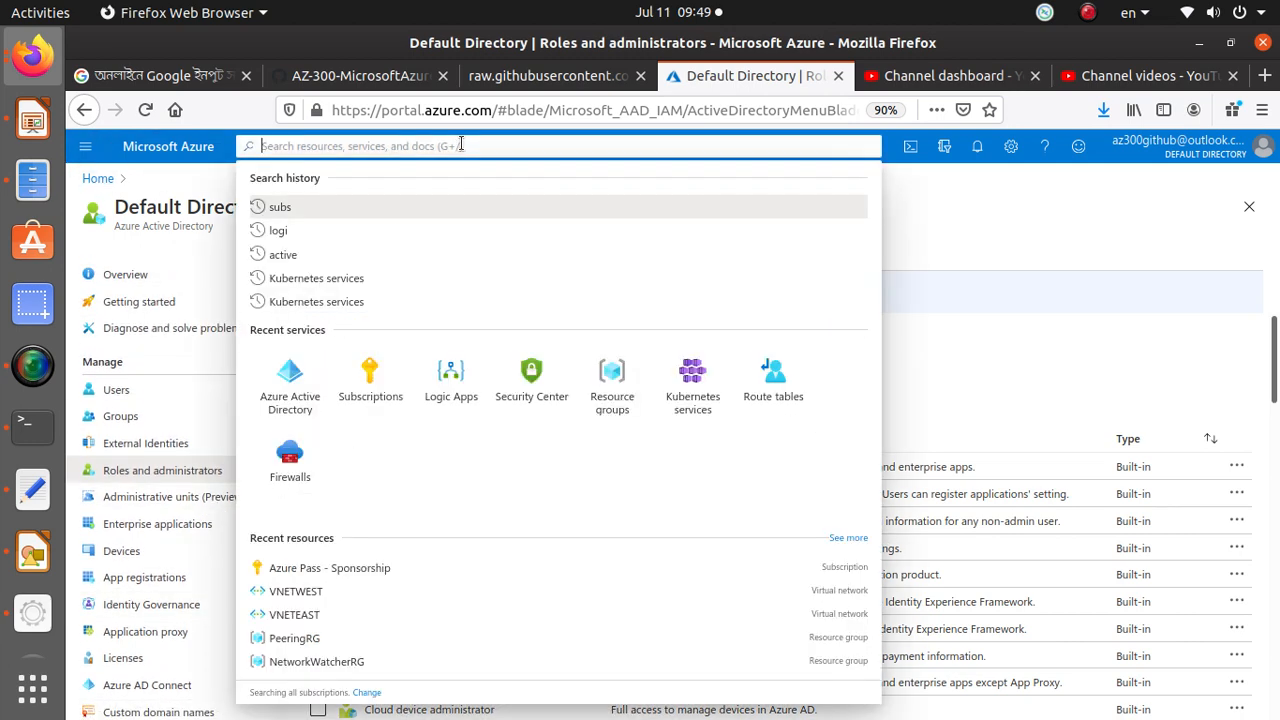
text(s)
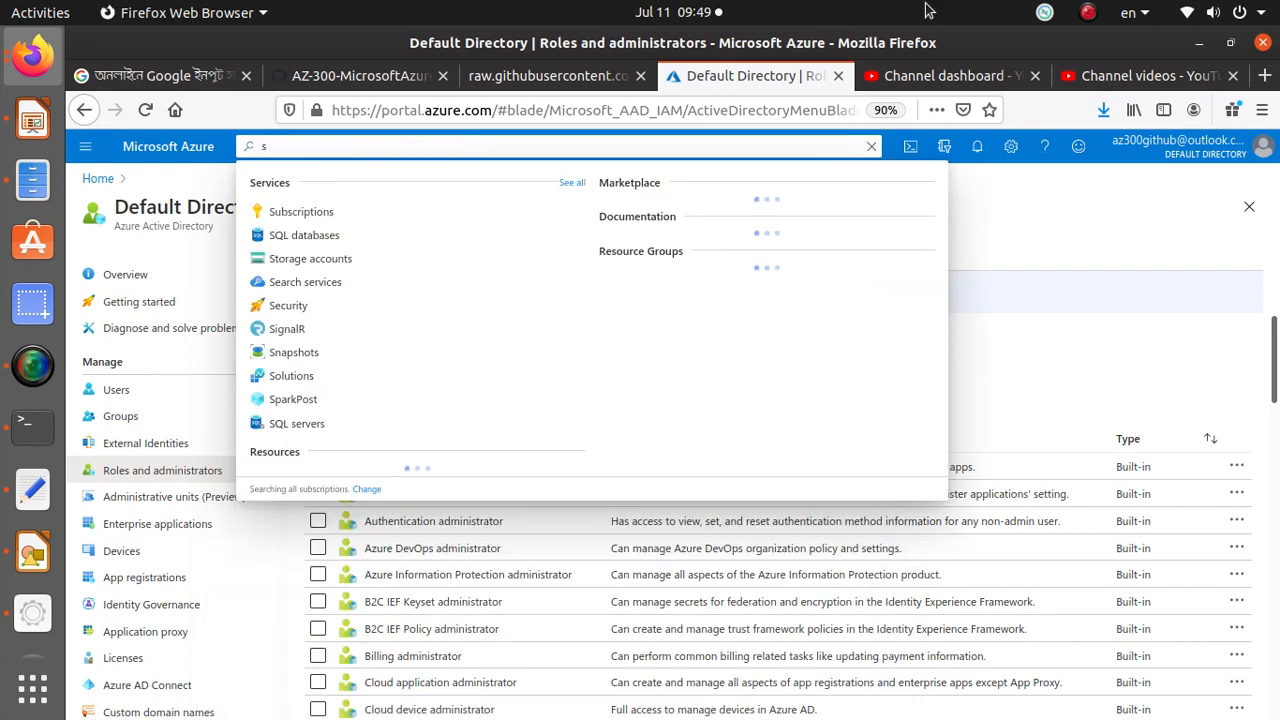
click(305, 213)
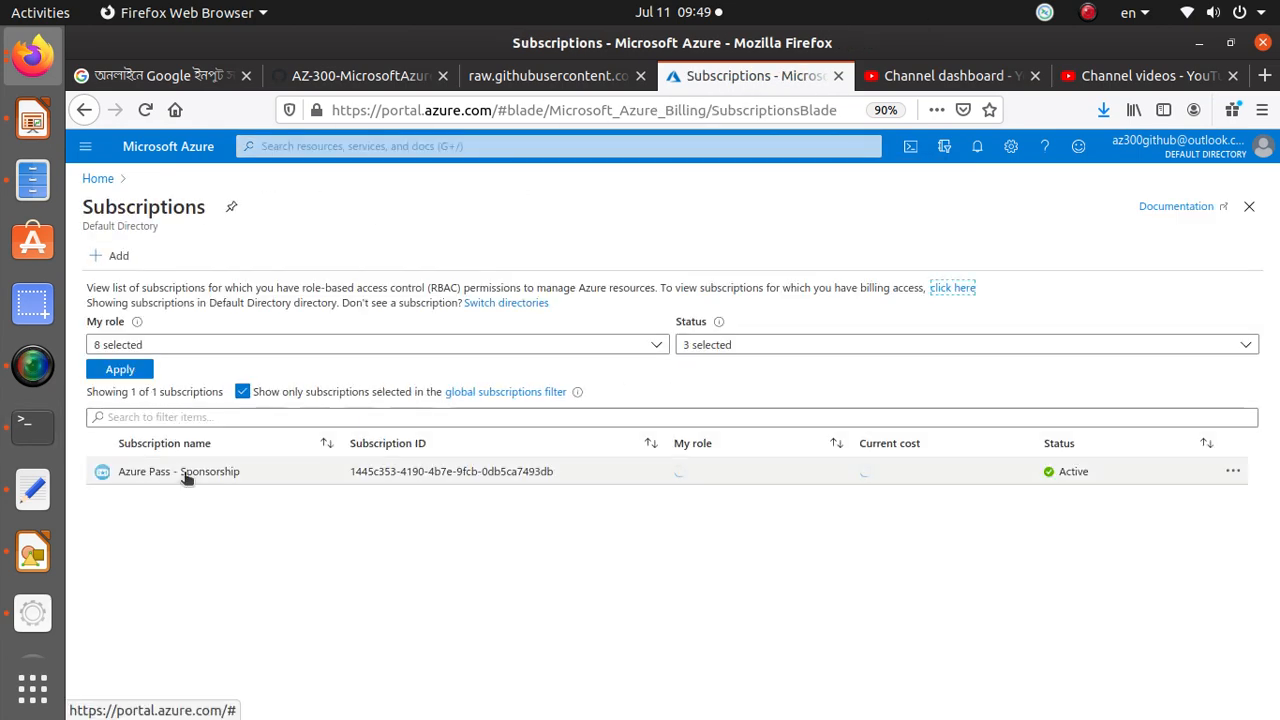
click(183, 471)
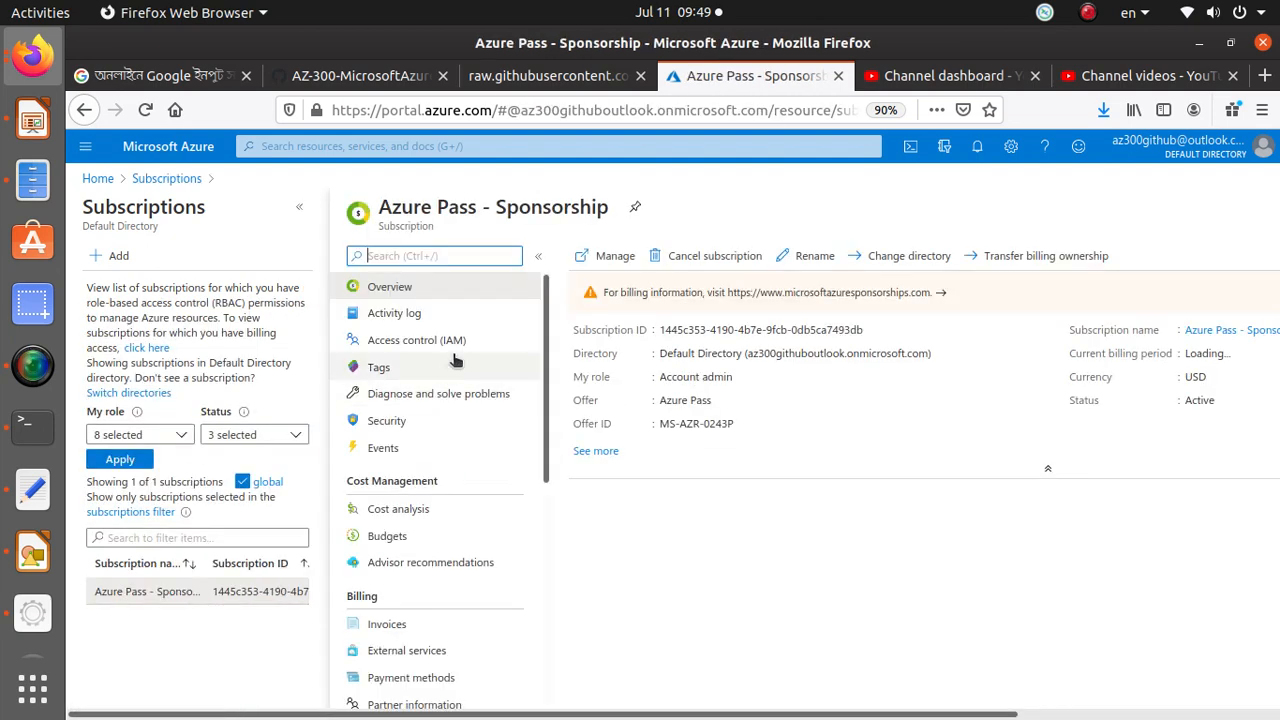
click(455, 341)
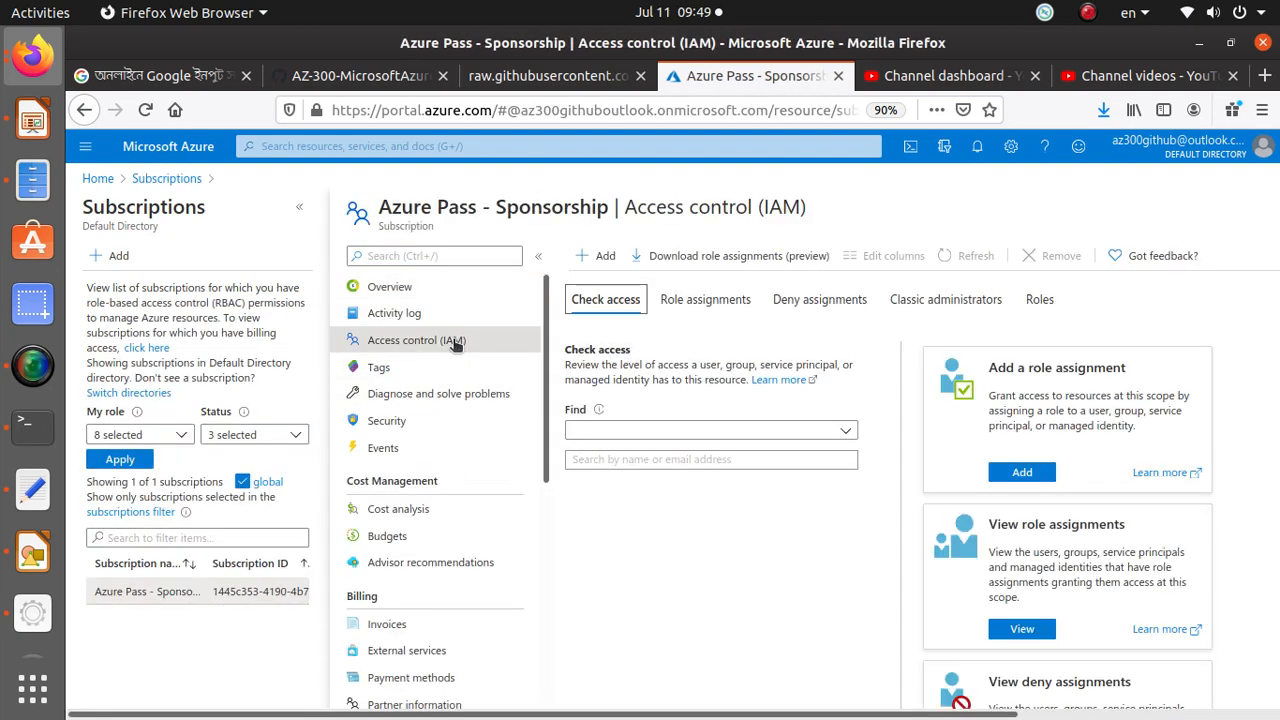
click(722, 299)
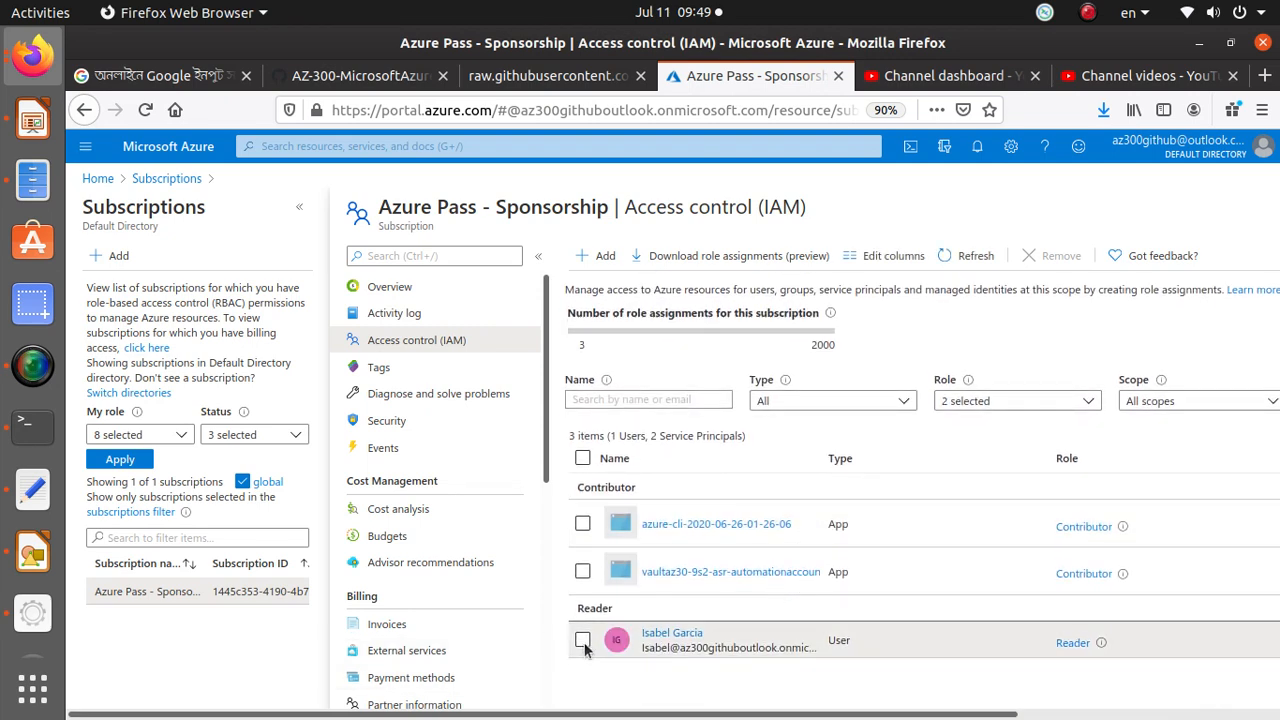
Remove the user's Reader role assignment from the subscription.
click(583, 642)
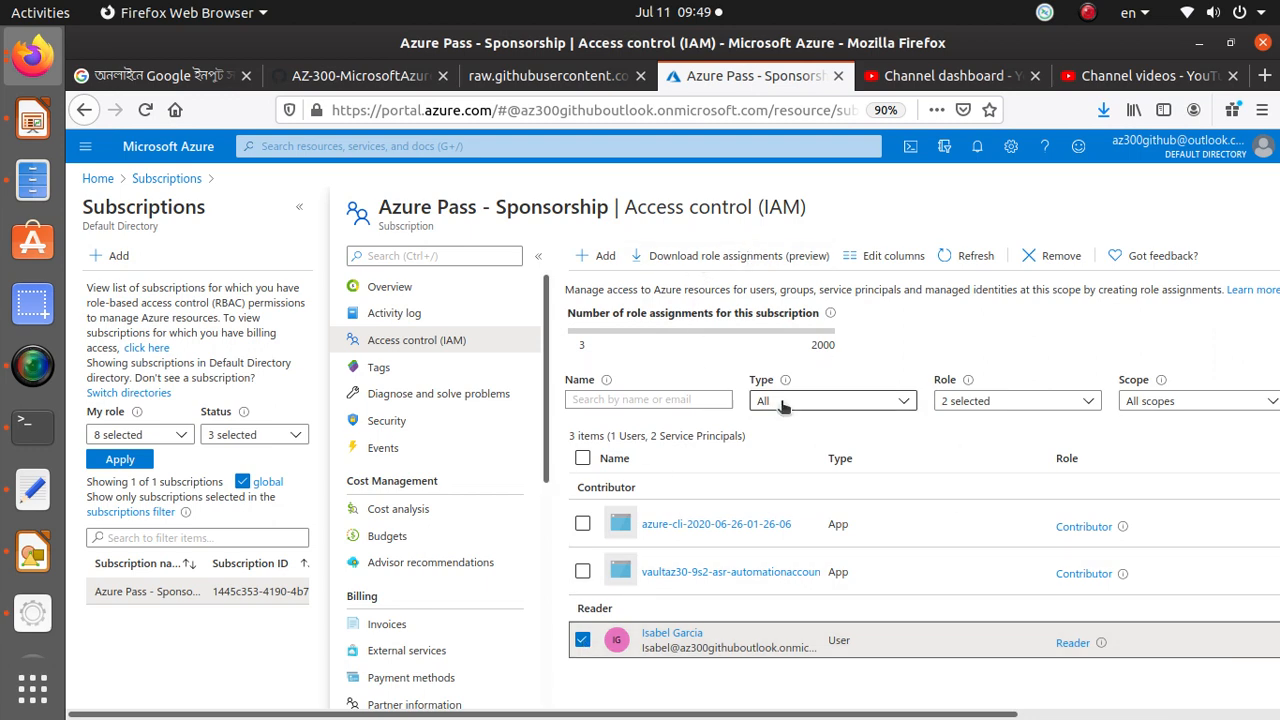
scroll(783, 405, up, 1)
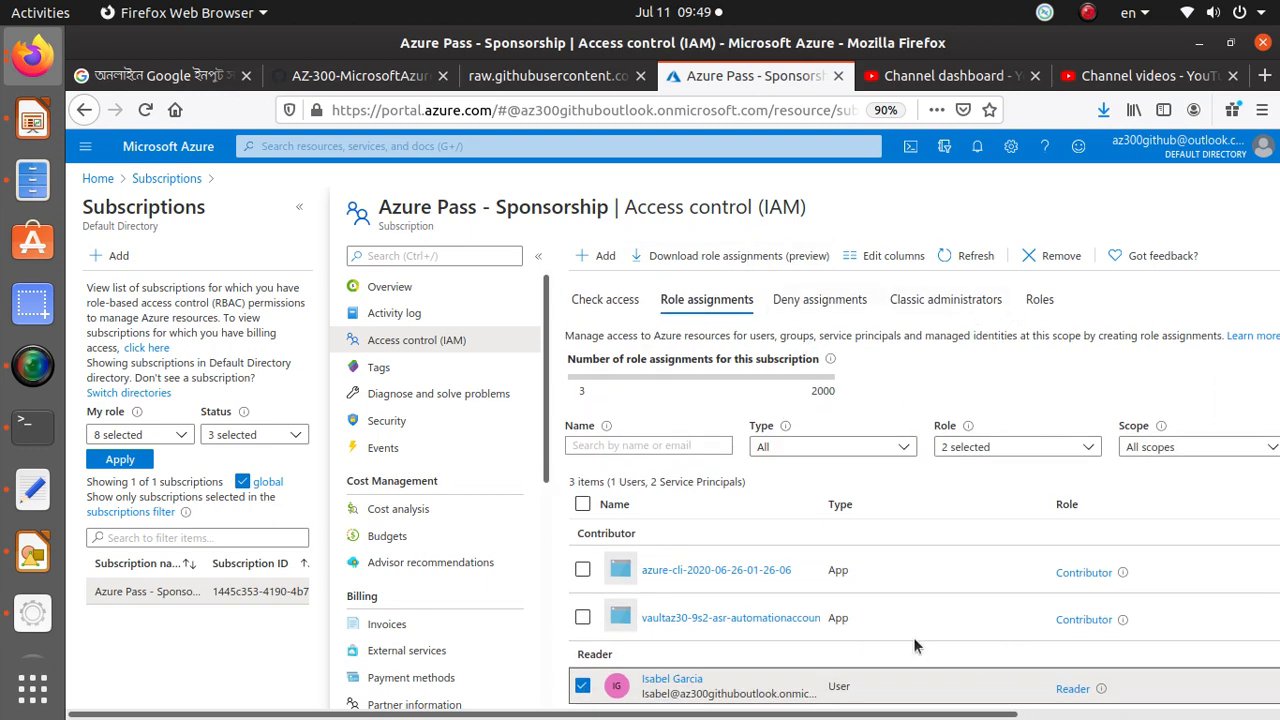
scroll(891, 572, down, 1)
scroll(891, 572, up, 1)
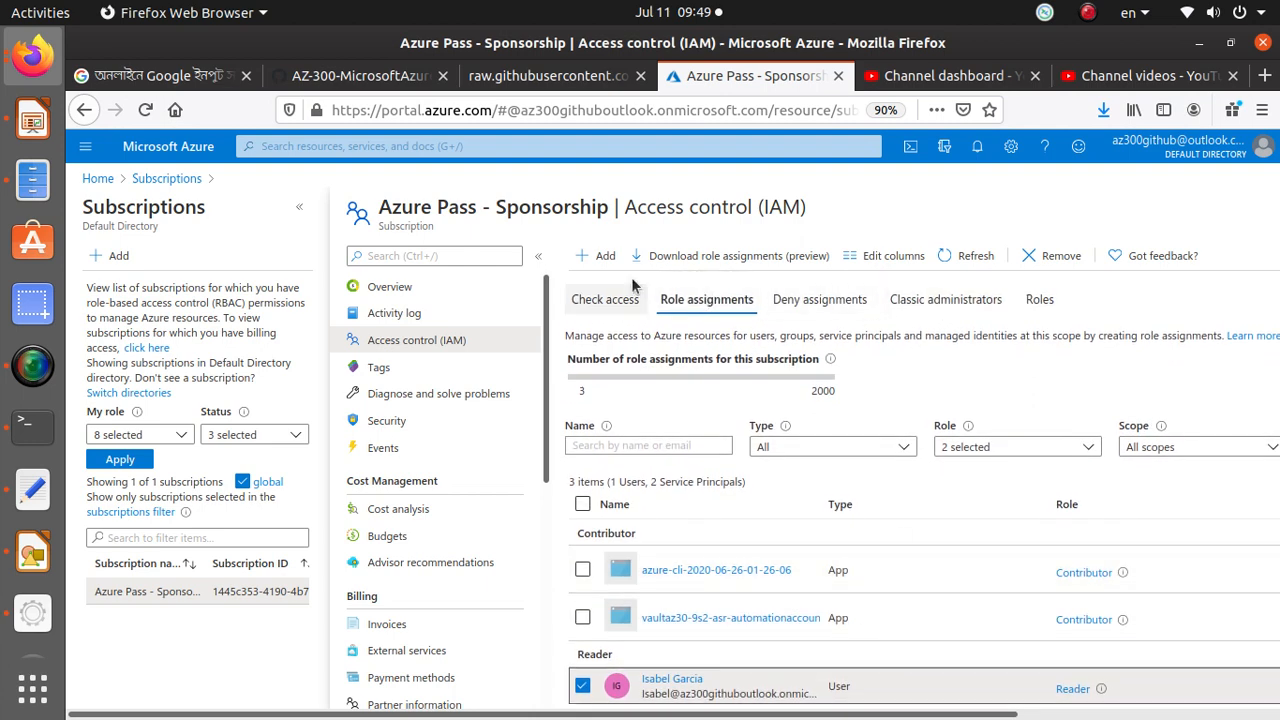
scroll(668, 562, down, 1)
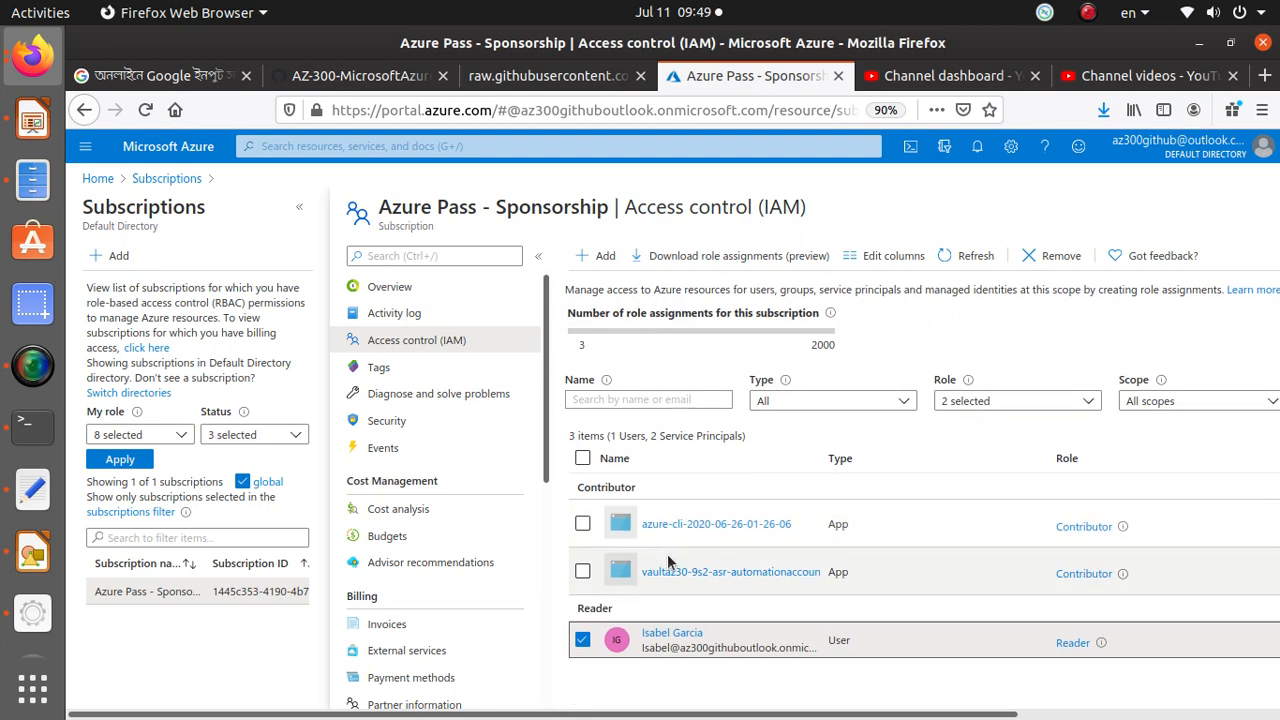
drag(843, 716, 1141, 716)
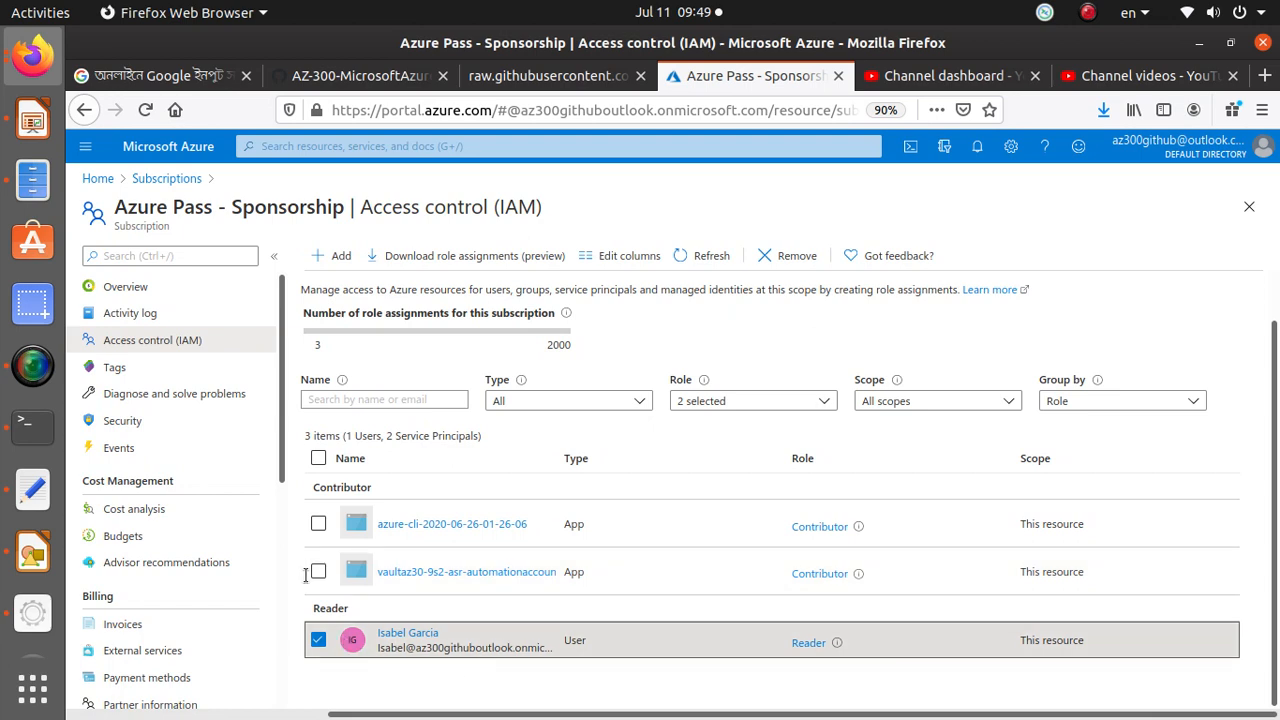
click(797, 257)
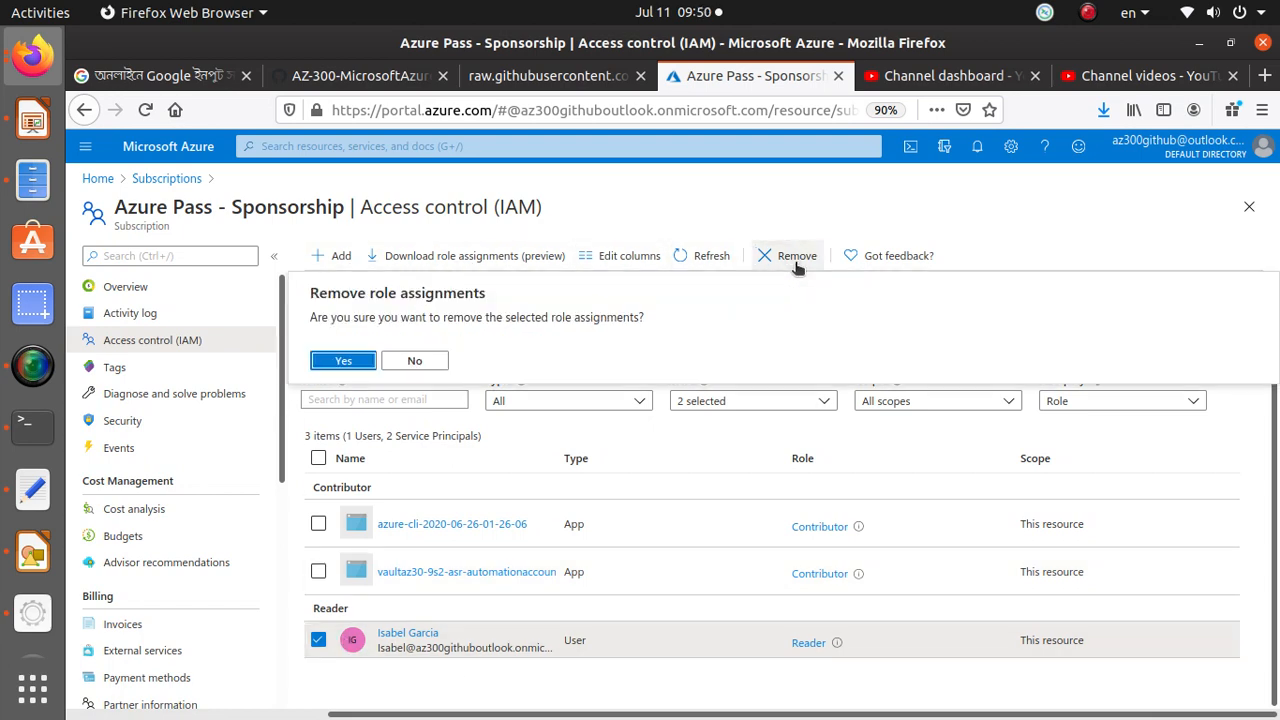
click(345, 361)
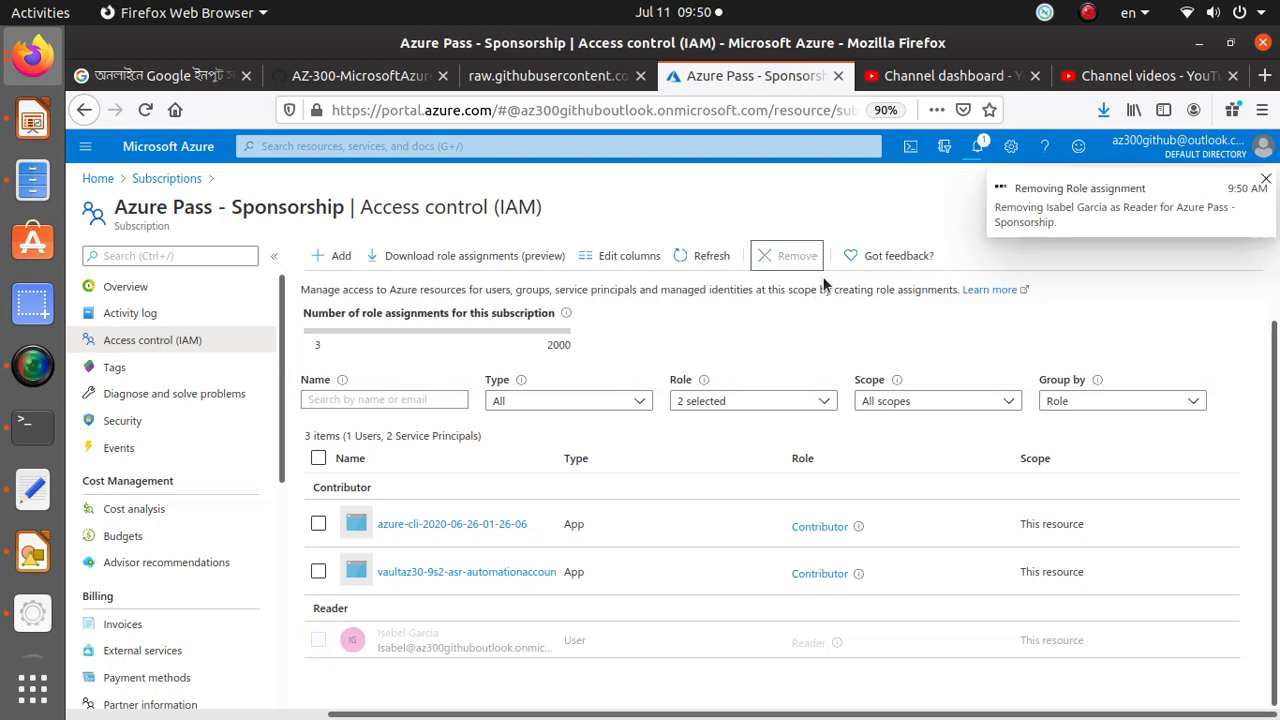
Assign the same user the Security Reader role on the subscription, then switch back to the user's browser window.
click(337, 257)
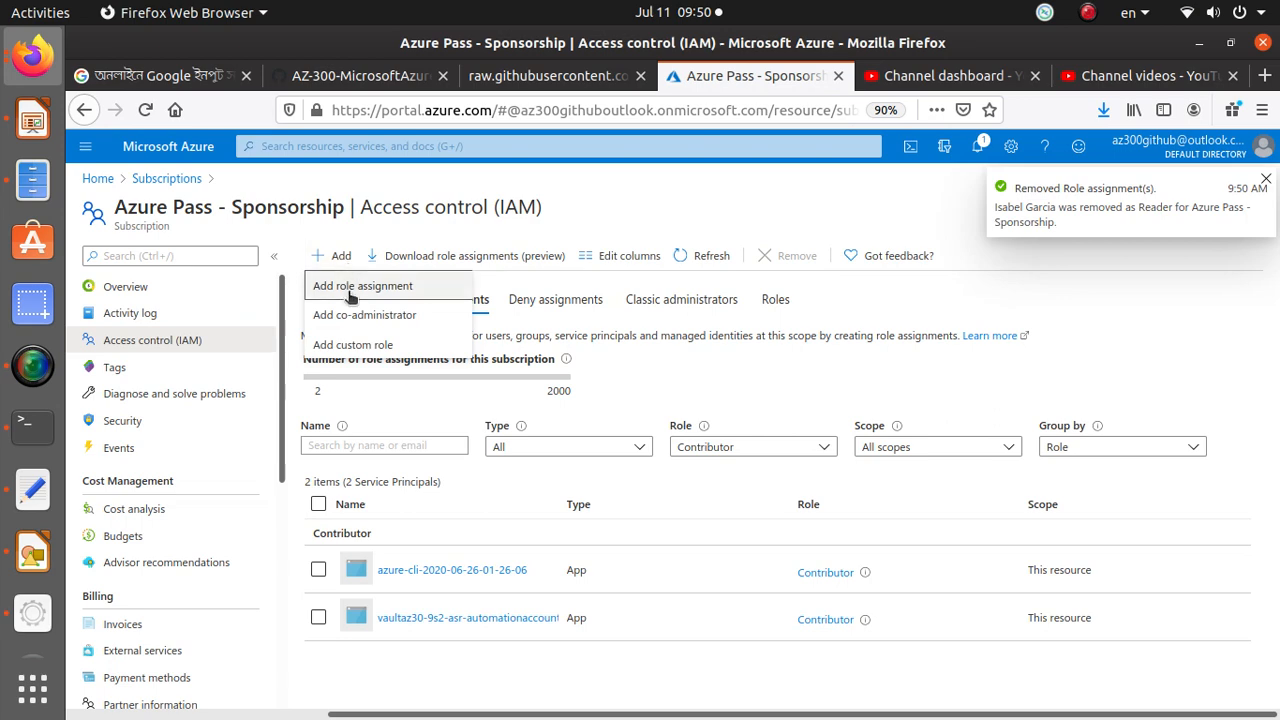
click(349, 290)
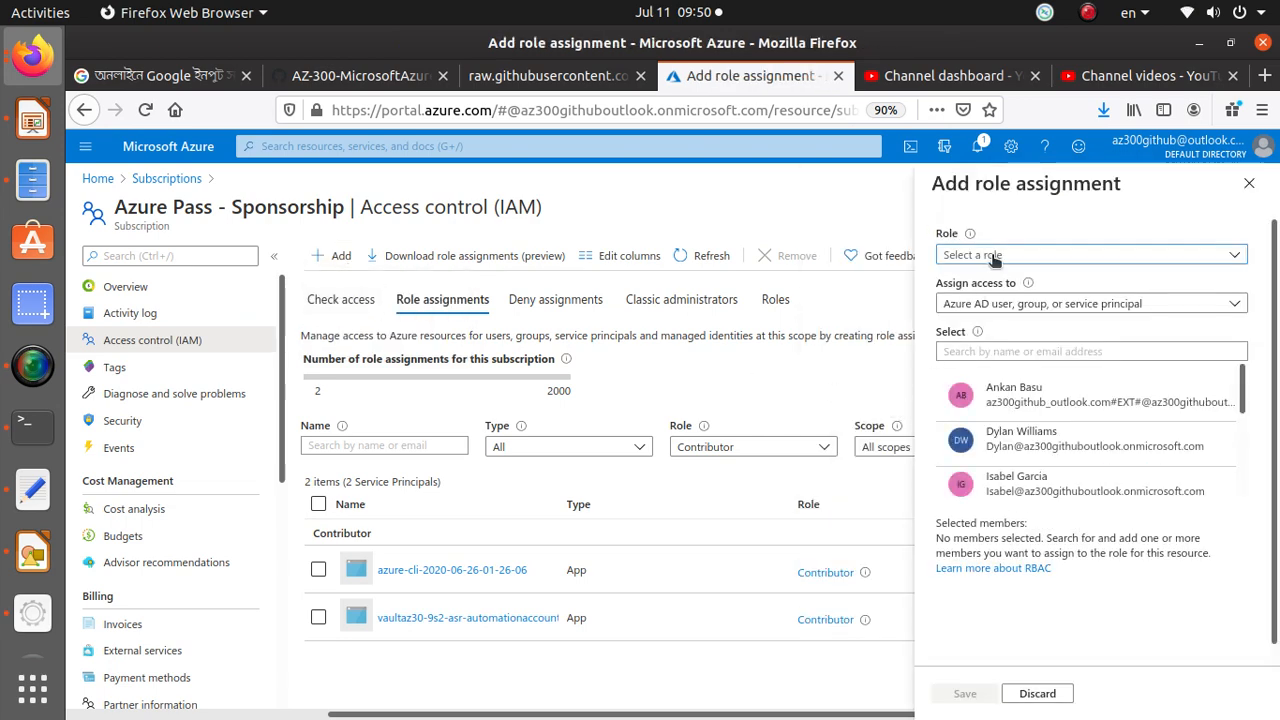
click(1074, 256)
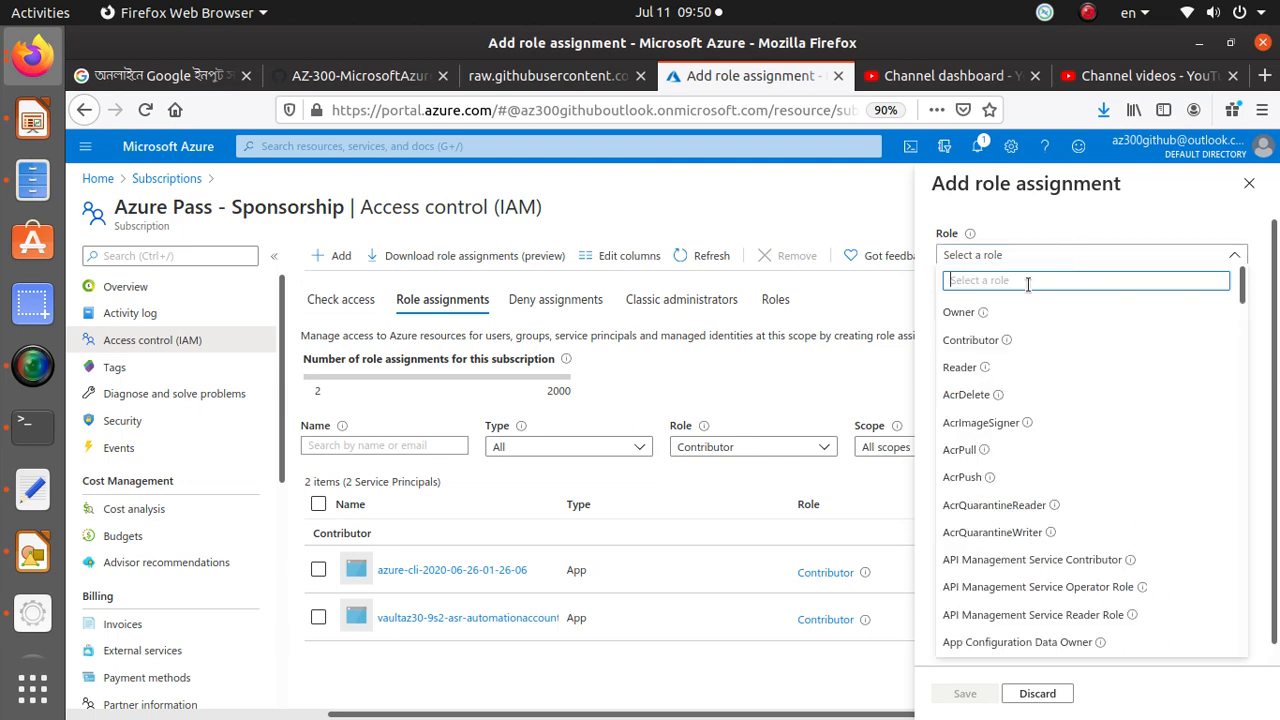
text(Security)
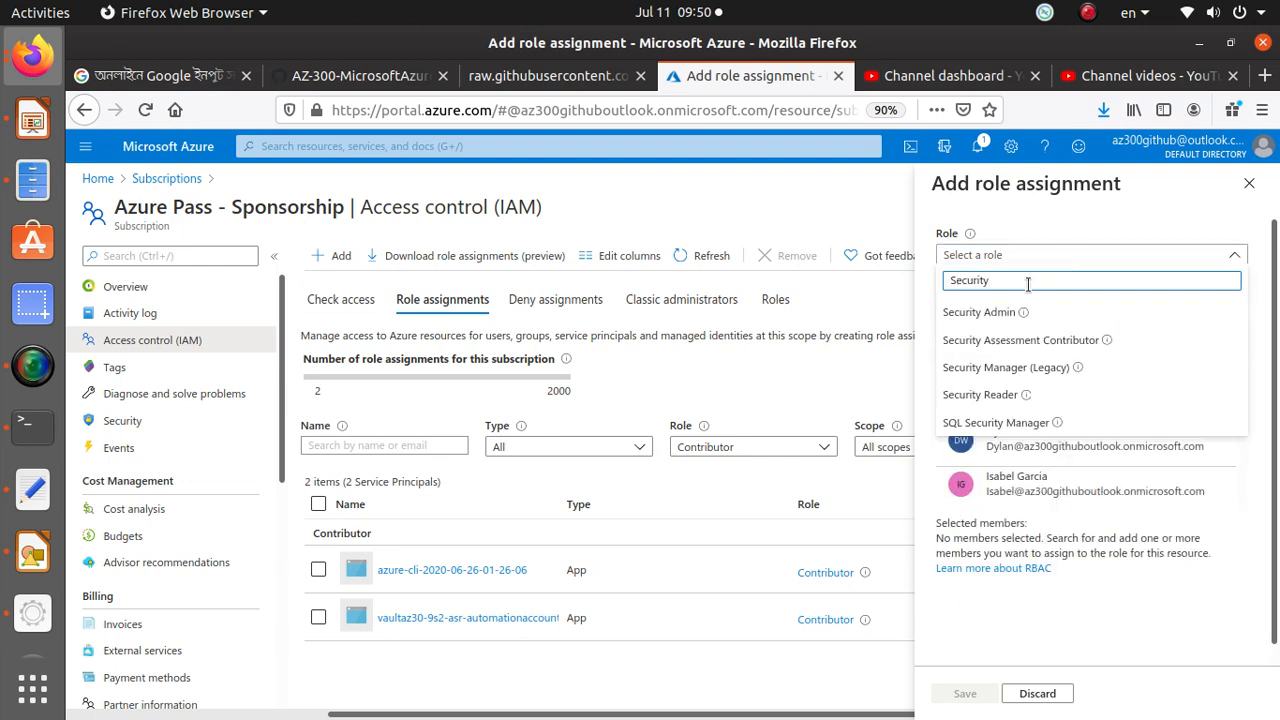
click(990, 396)
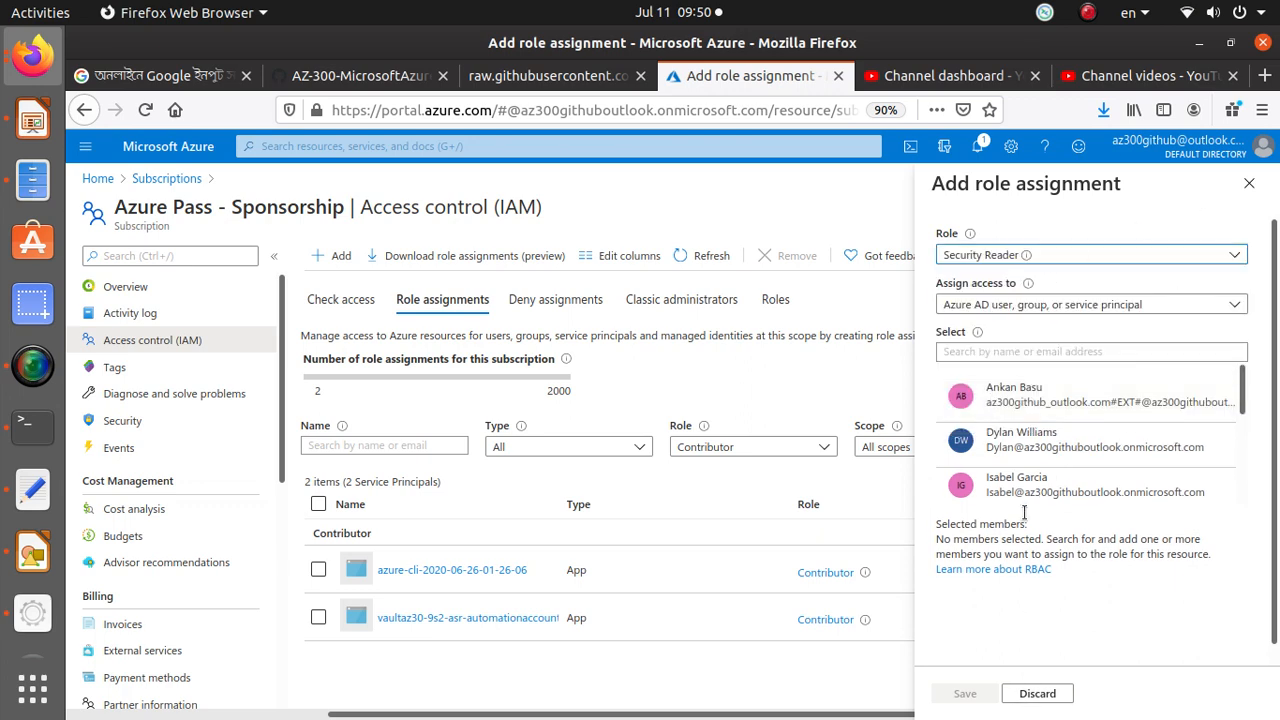
click(1040, 485)
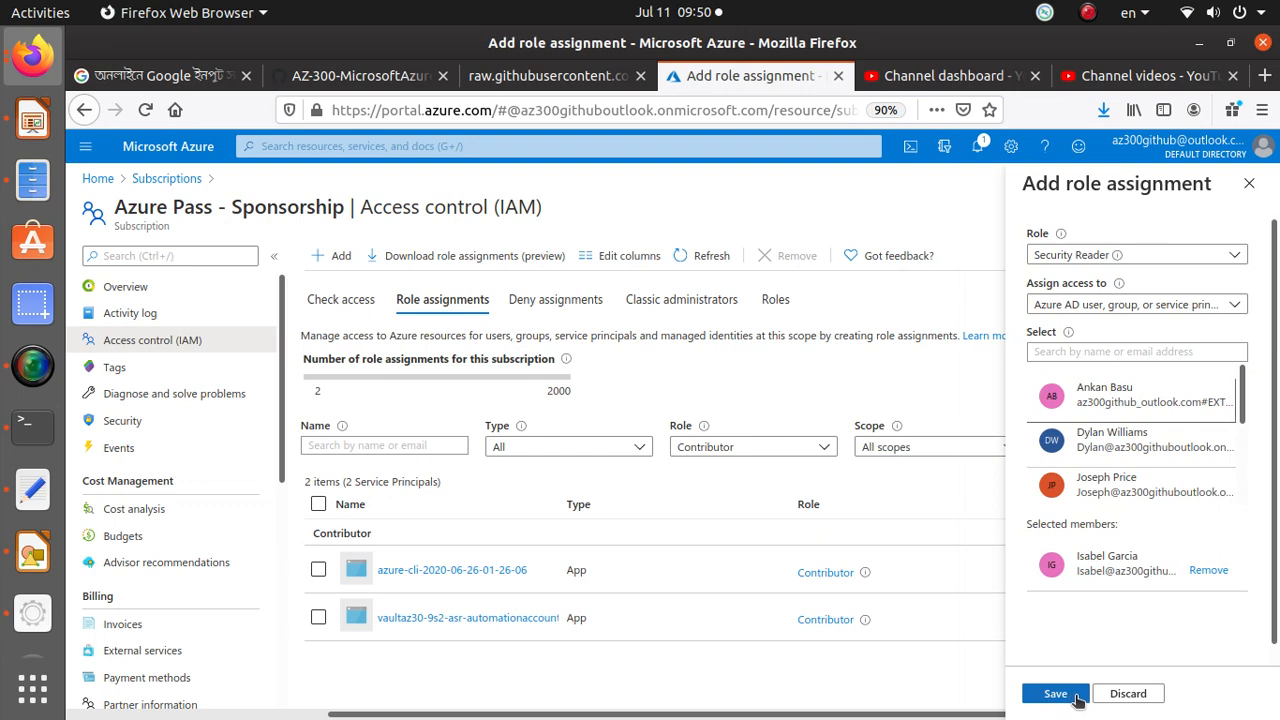
click(1080, 694)
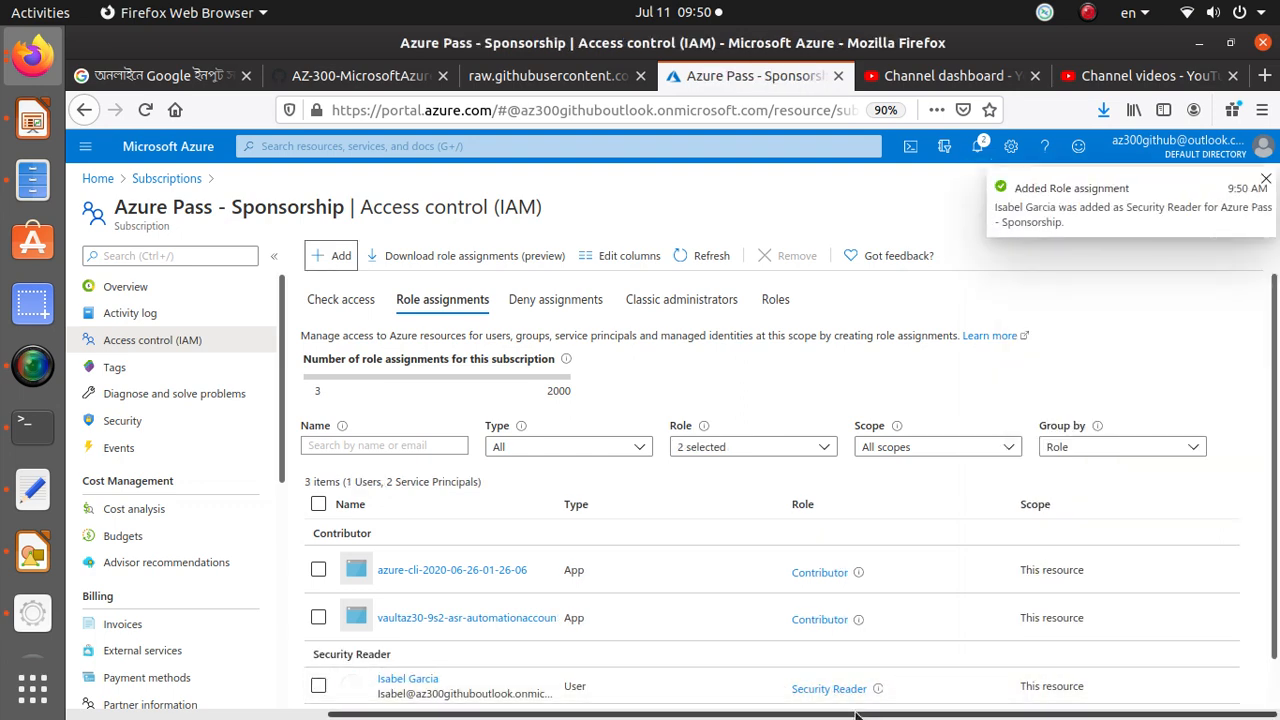
key(alt+Tab)
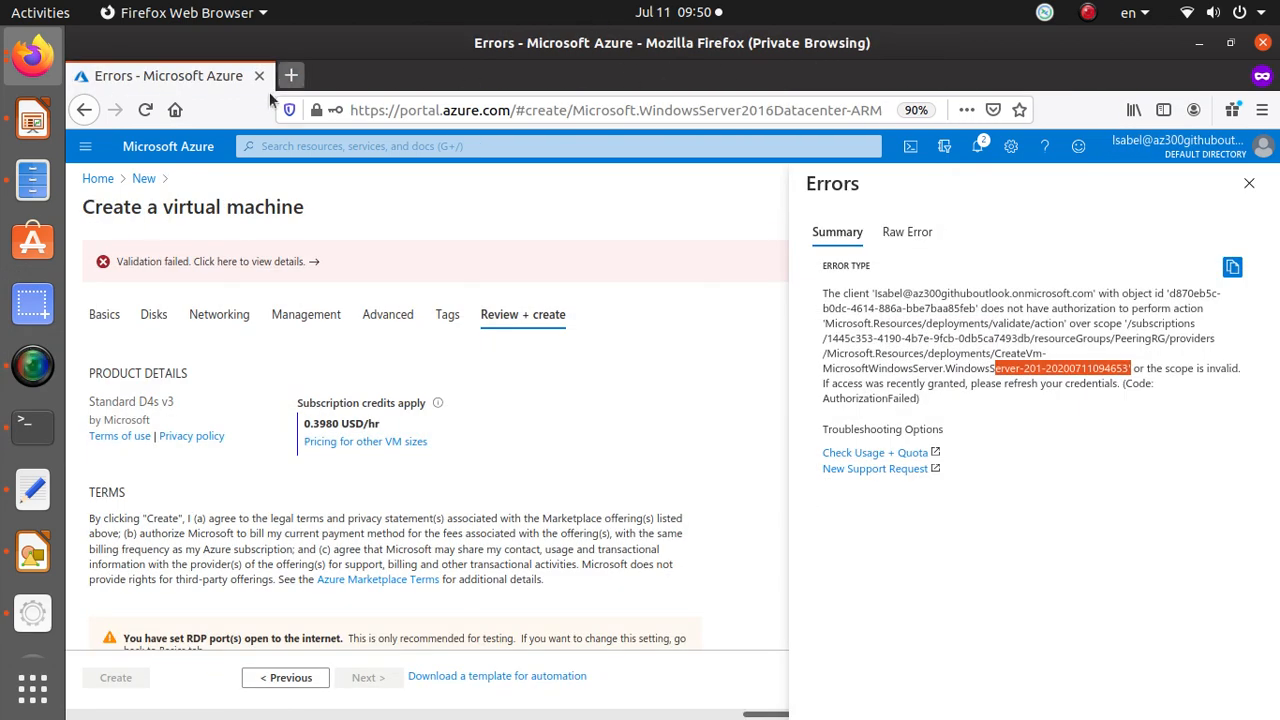
Return to the portal home, open the Azure Pass - Sponsorship subscription and examine the signed-in user's role.
click(97, 177)
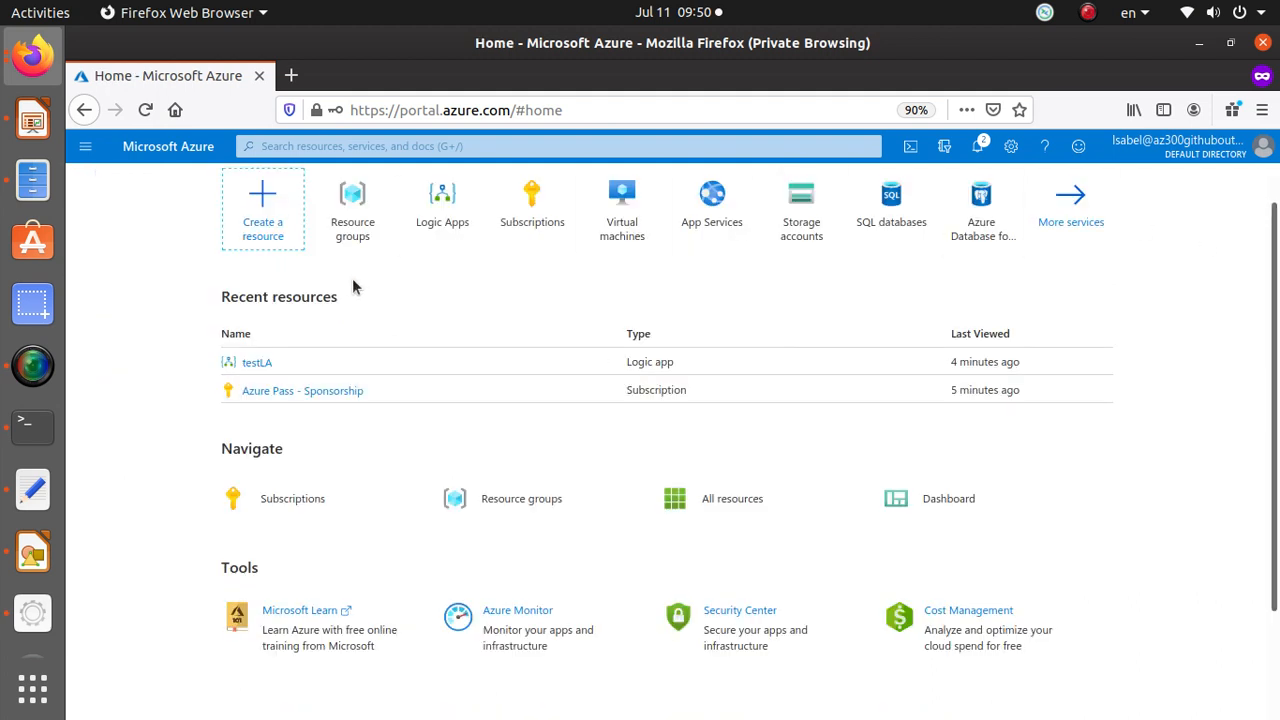
click(324, 396)
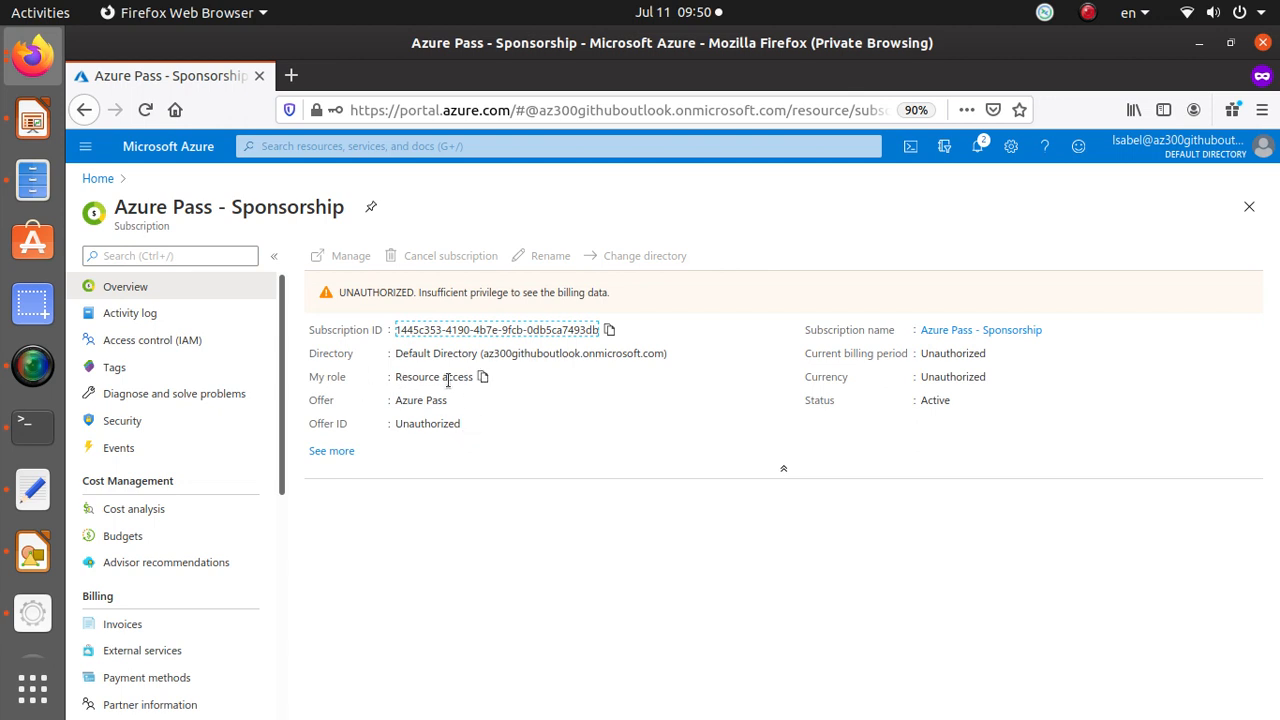
drag(468, 377, 407, 372)
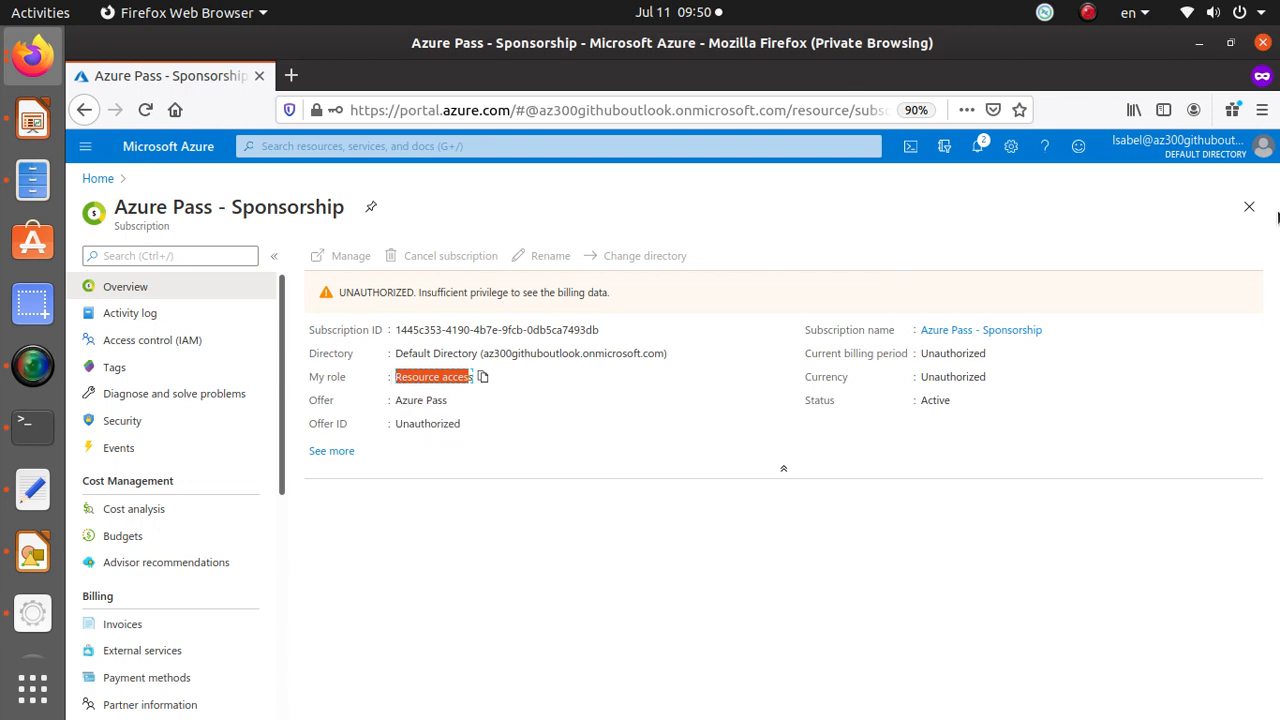
Sign out of the user's account and sign back in with the same account, filling in its saved password.
click(1265, 148)
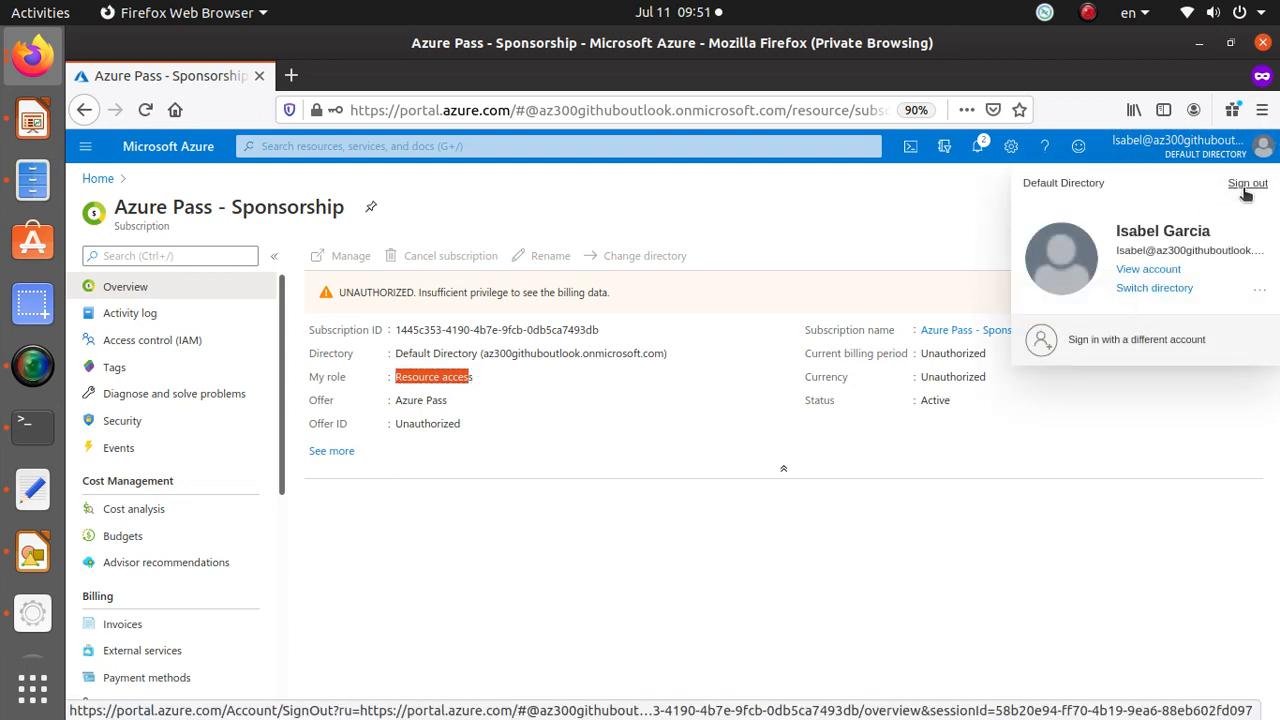
click(1247, 185)
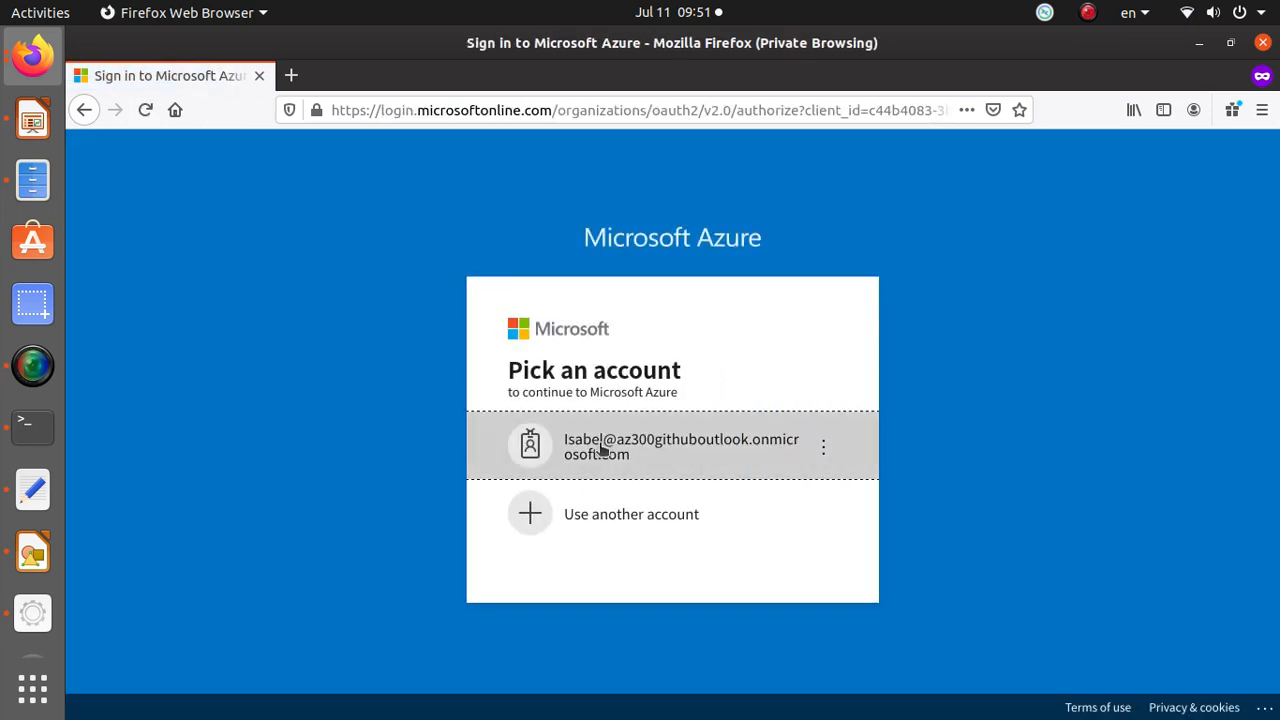
click(603, 449)
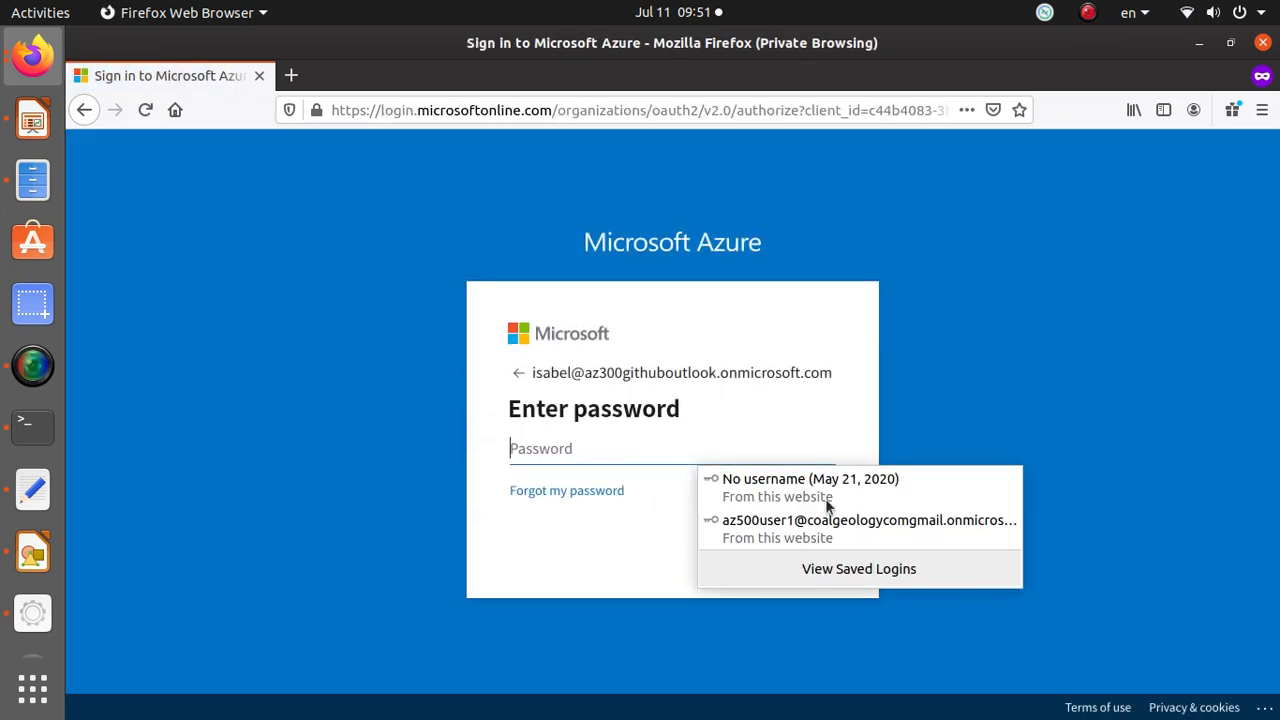
click(826, 530)
click(806, 549)
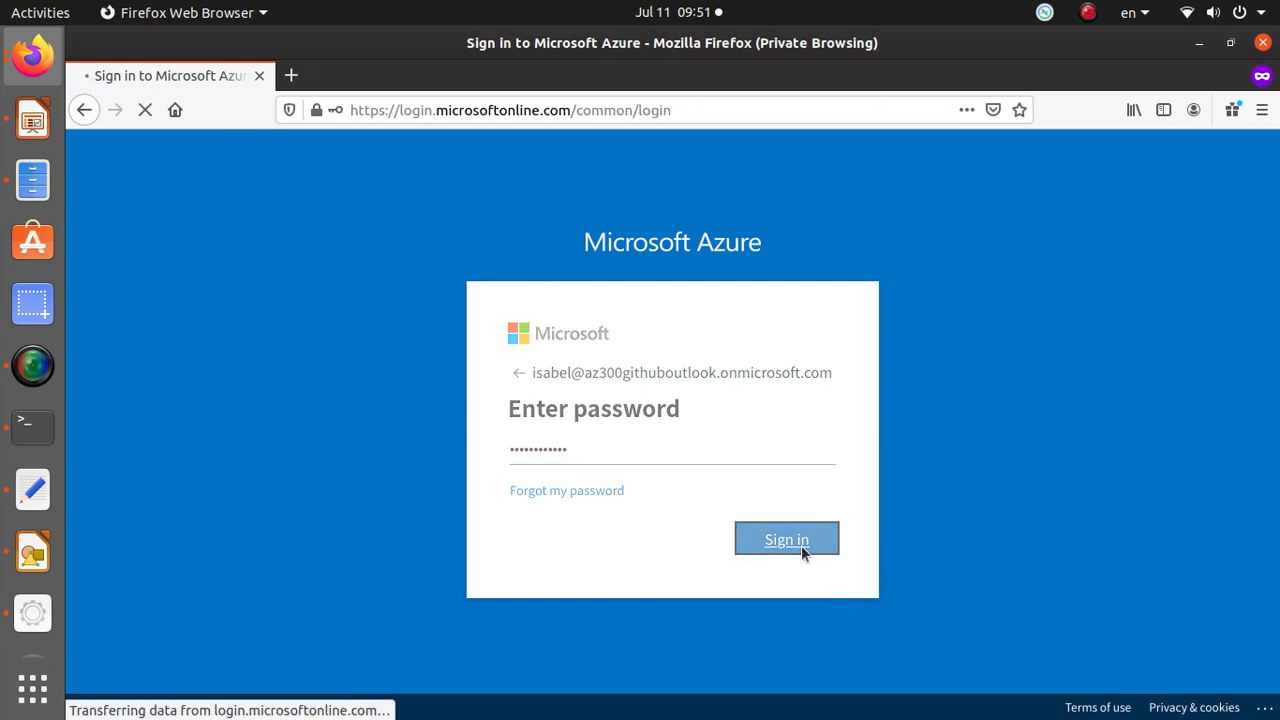
click(803, 552)
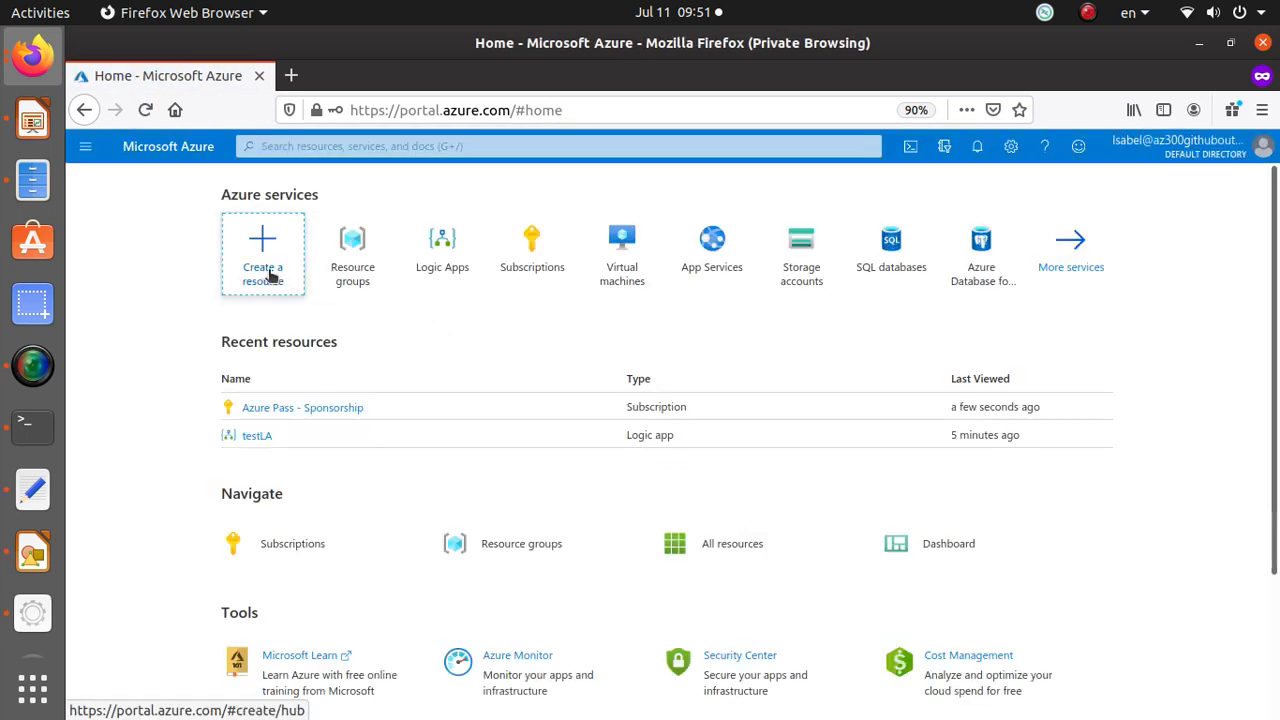
Open the subscription overview and compare the user's role with the admin's role assignments in the other browser window.
click(306, 407)
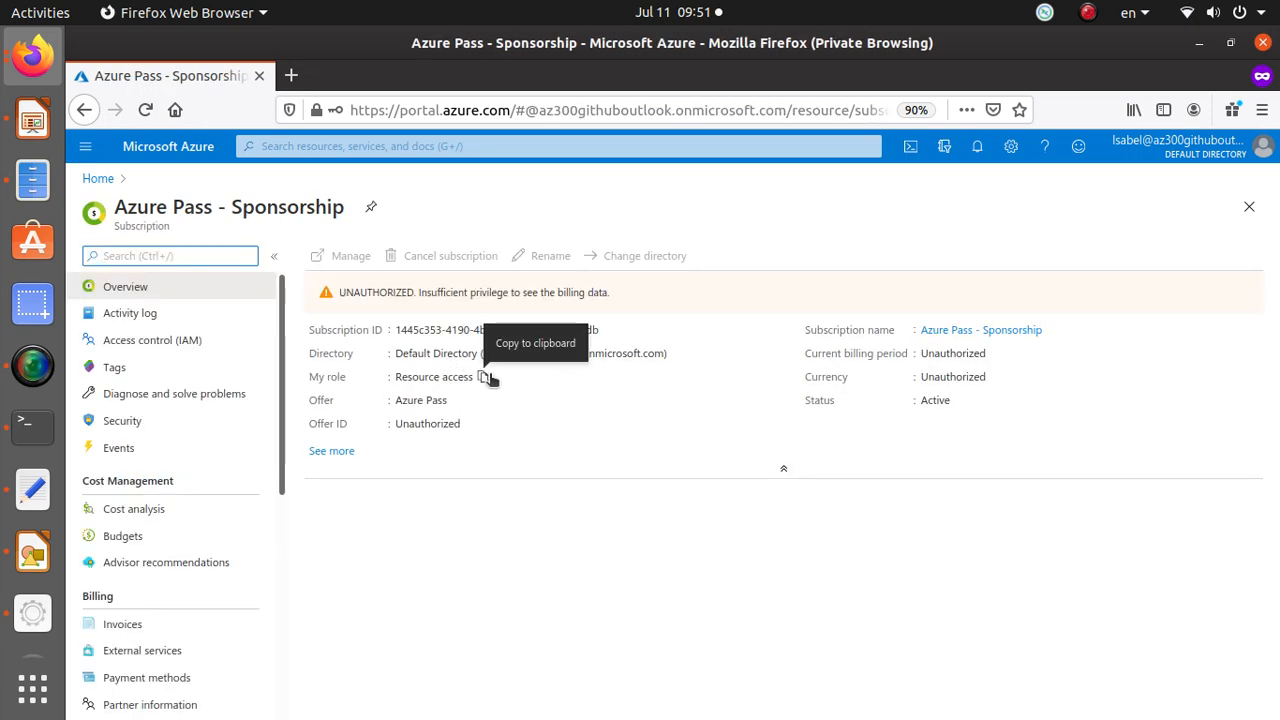
key(alt+Tab)
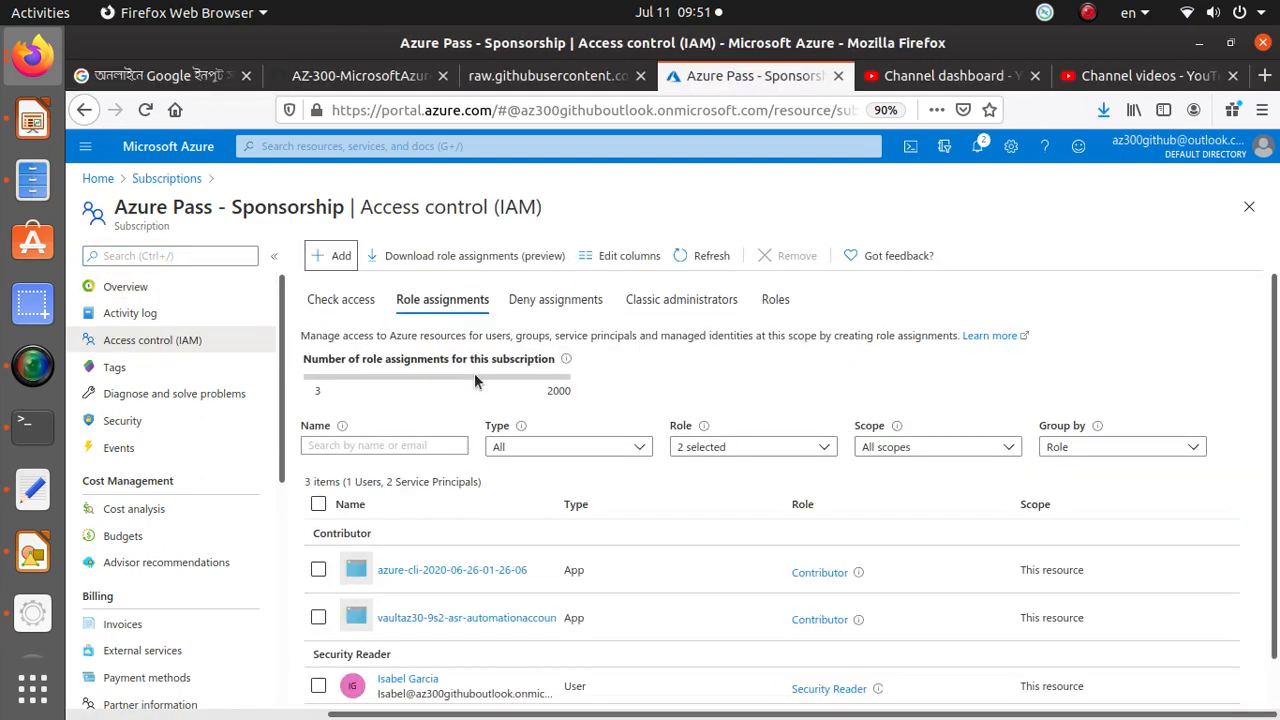
scroll(850, 560, down, 2)
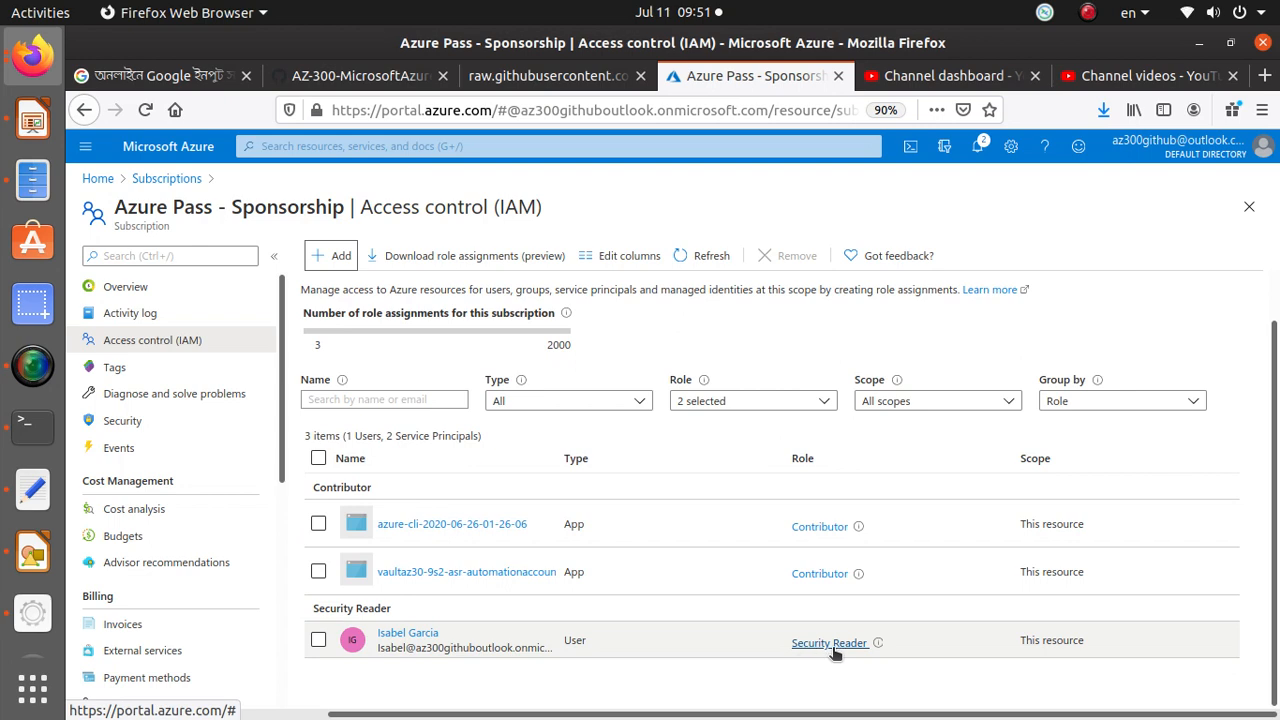
key(alt+Tab)
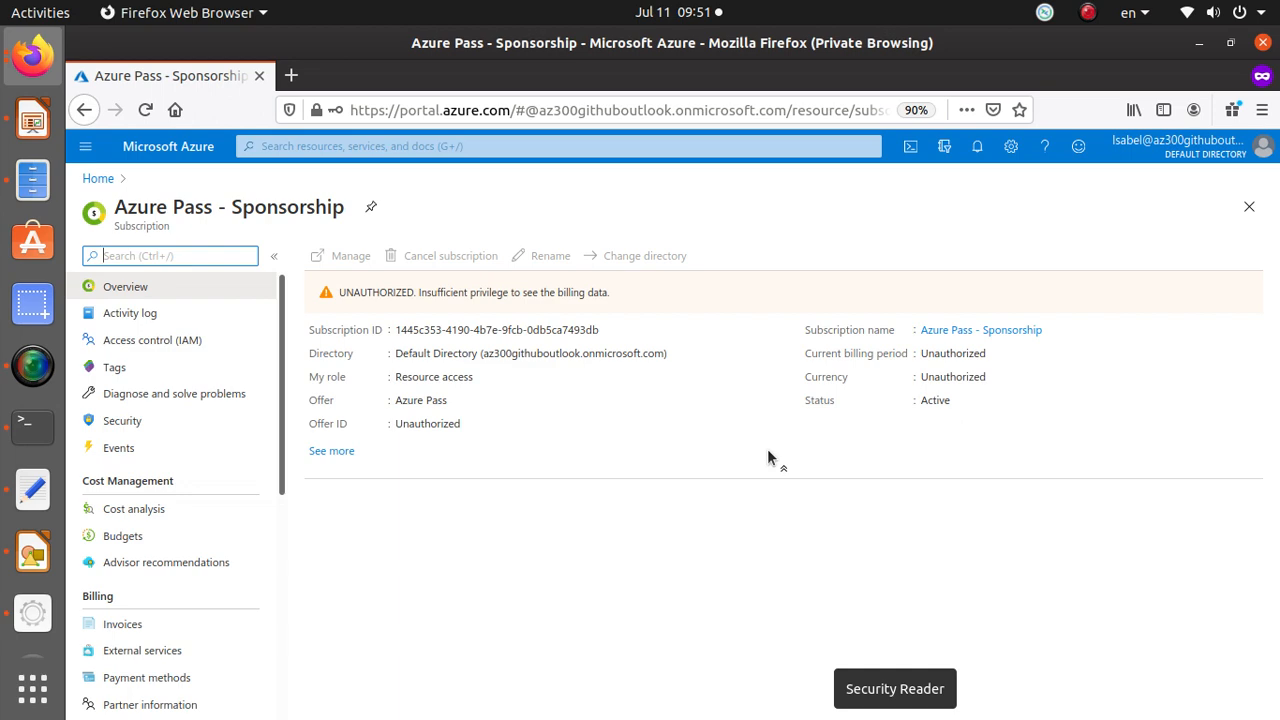
key(alt+Tab)
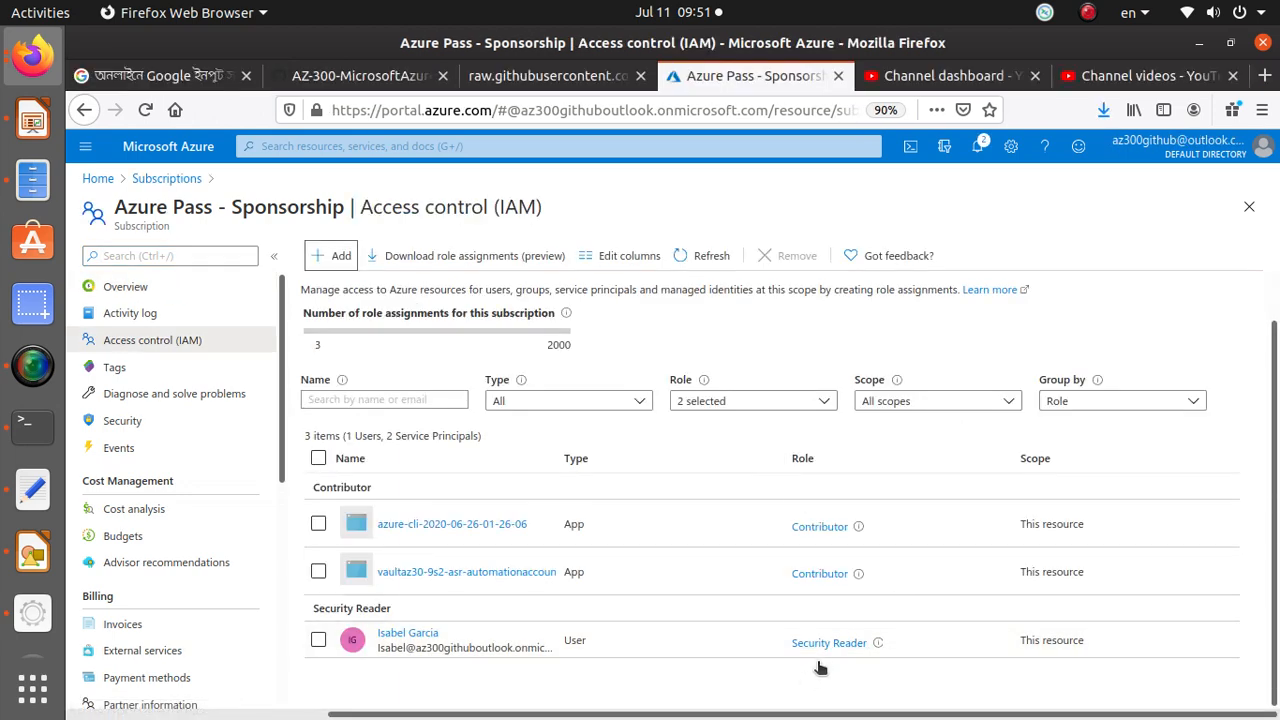
key(alt+Tab)
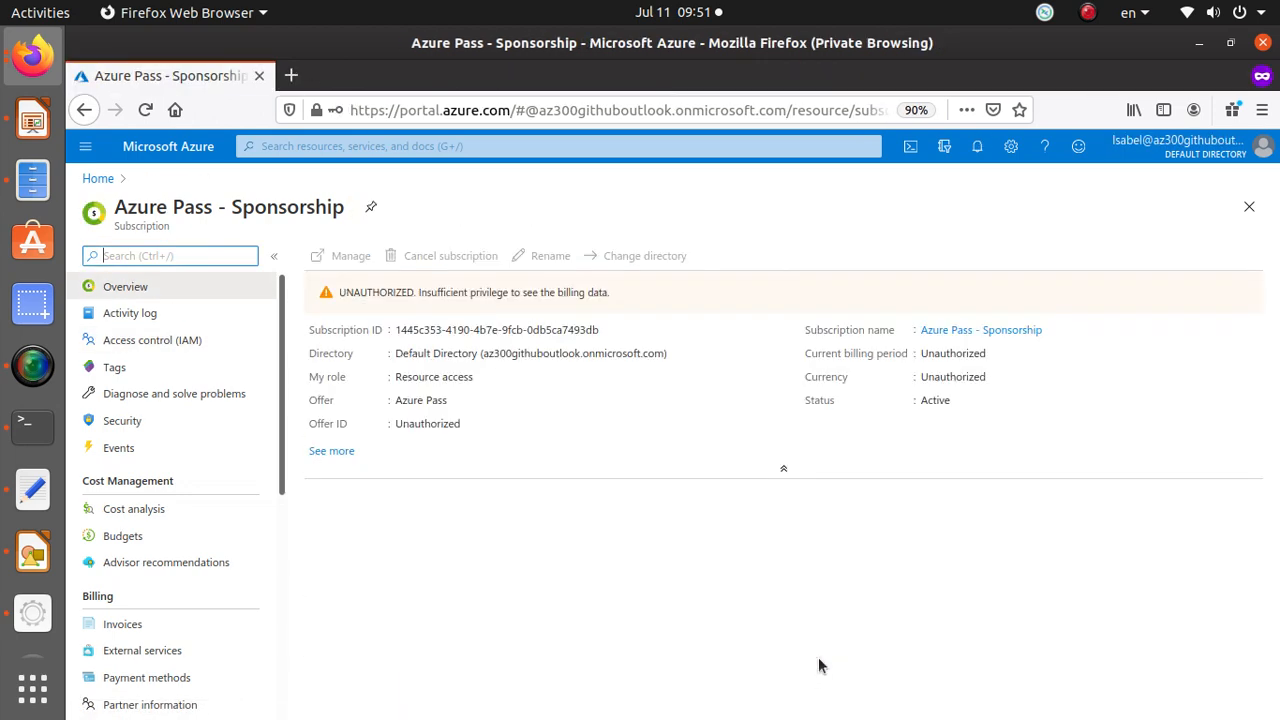
click(402, 376)
key(alt+Tab)
key(alt+Tab)
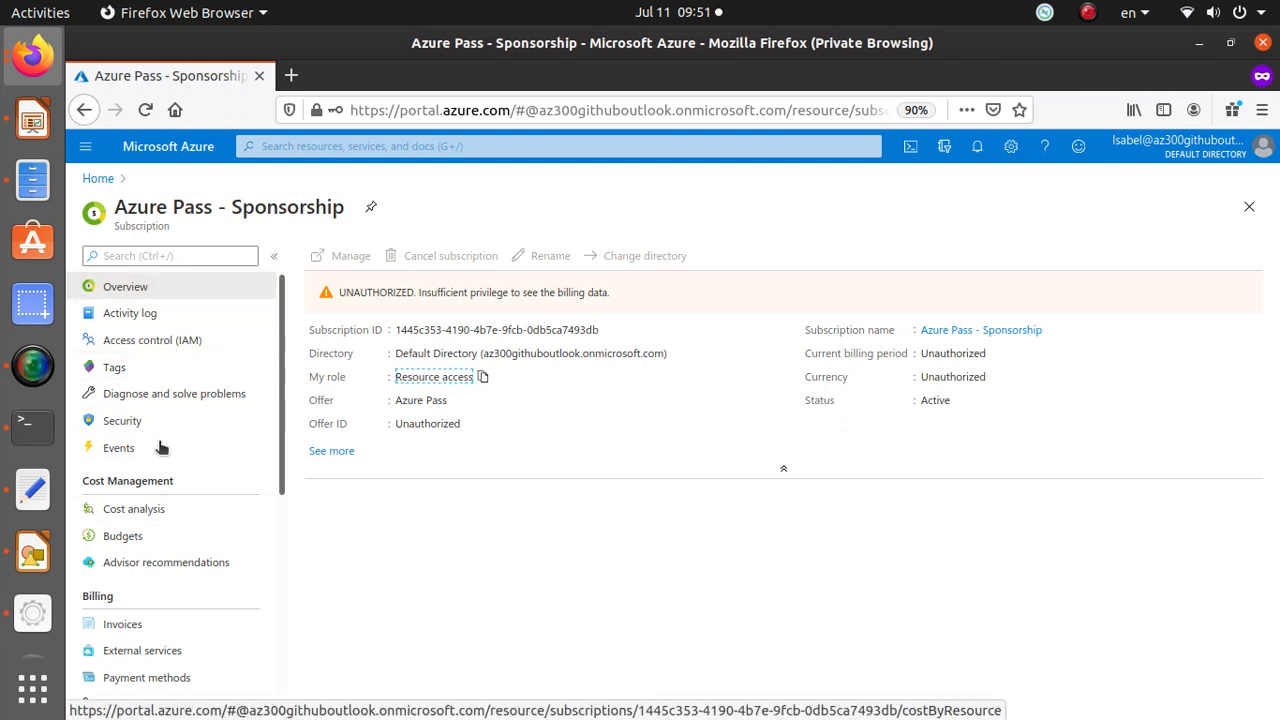
Try to create a resource group named asdefasdf in the Azure Pass - Sponsorship subscription.
scroll(200, 449, down, 2)
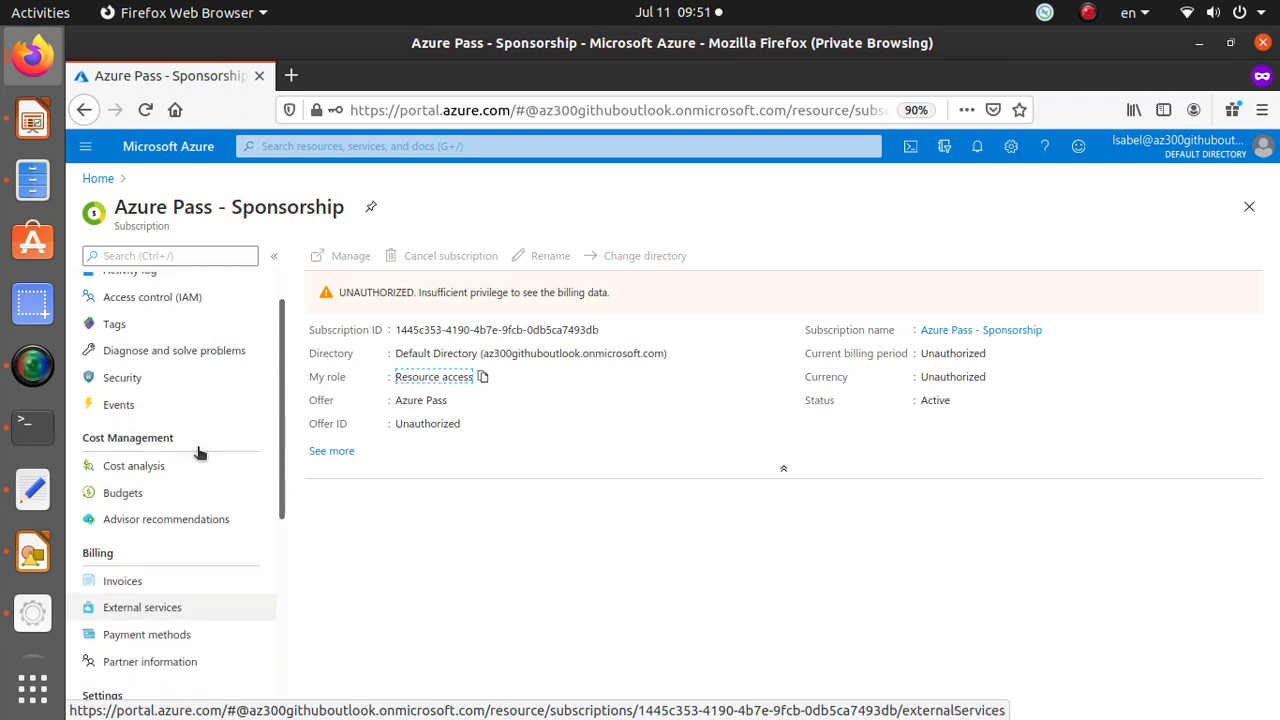
click(108, 182)
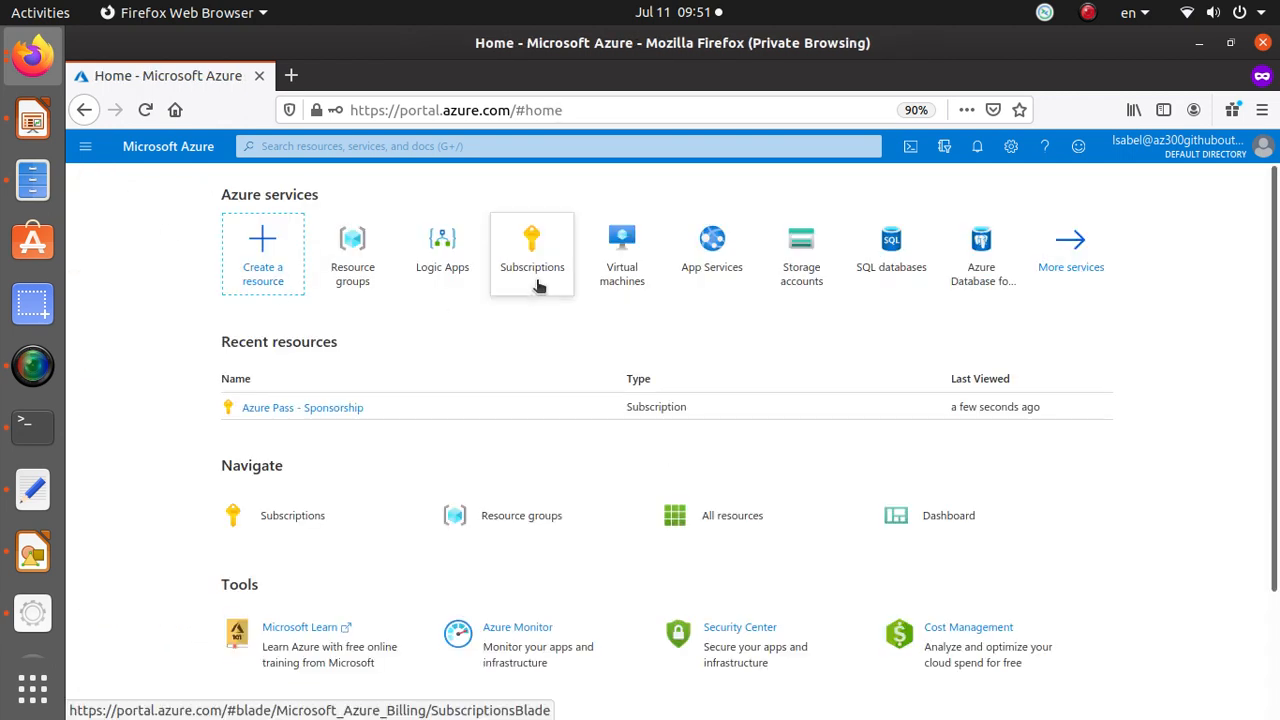
click(327, 272)
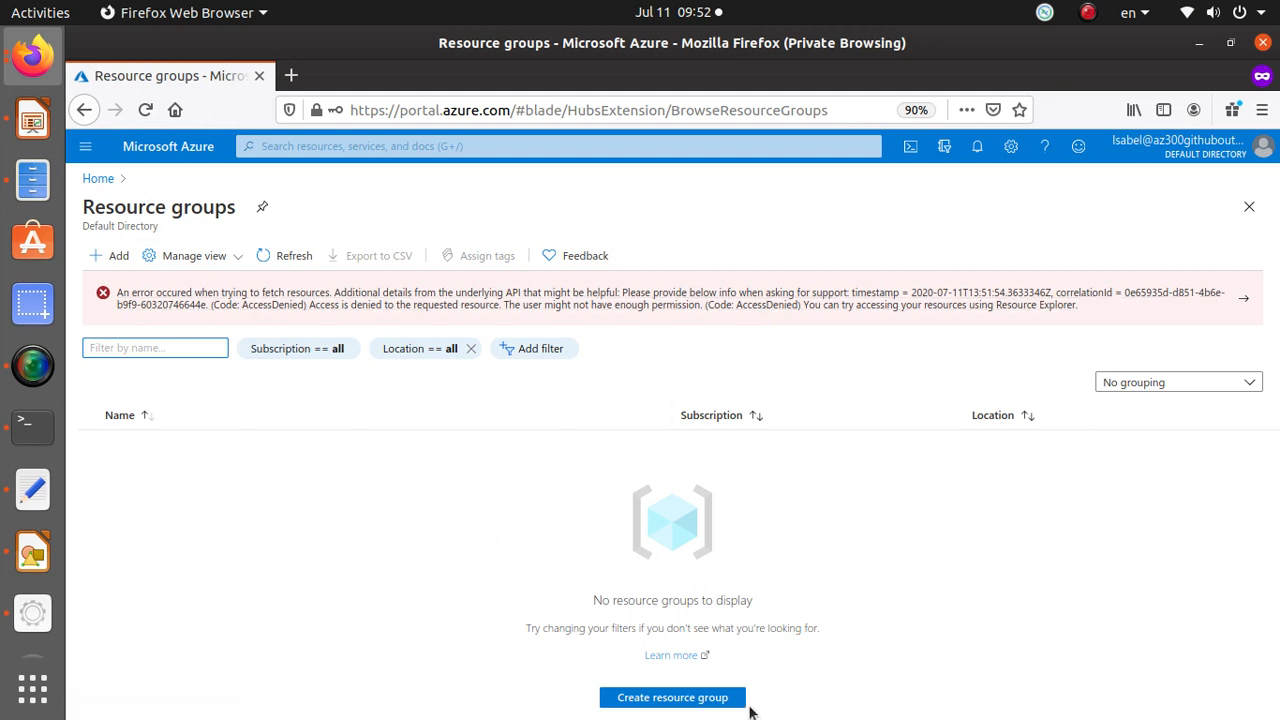
click(706, 700)
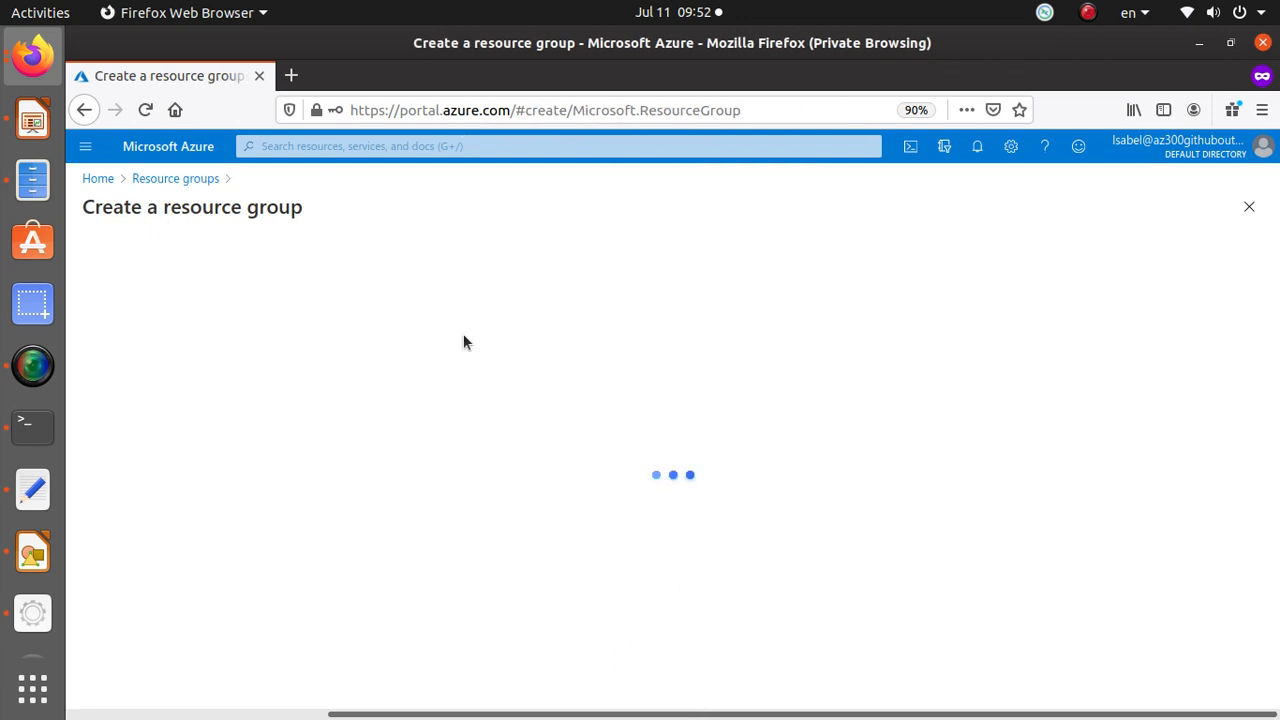
click(426, 424)
text(a)
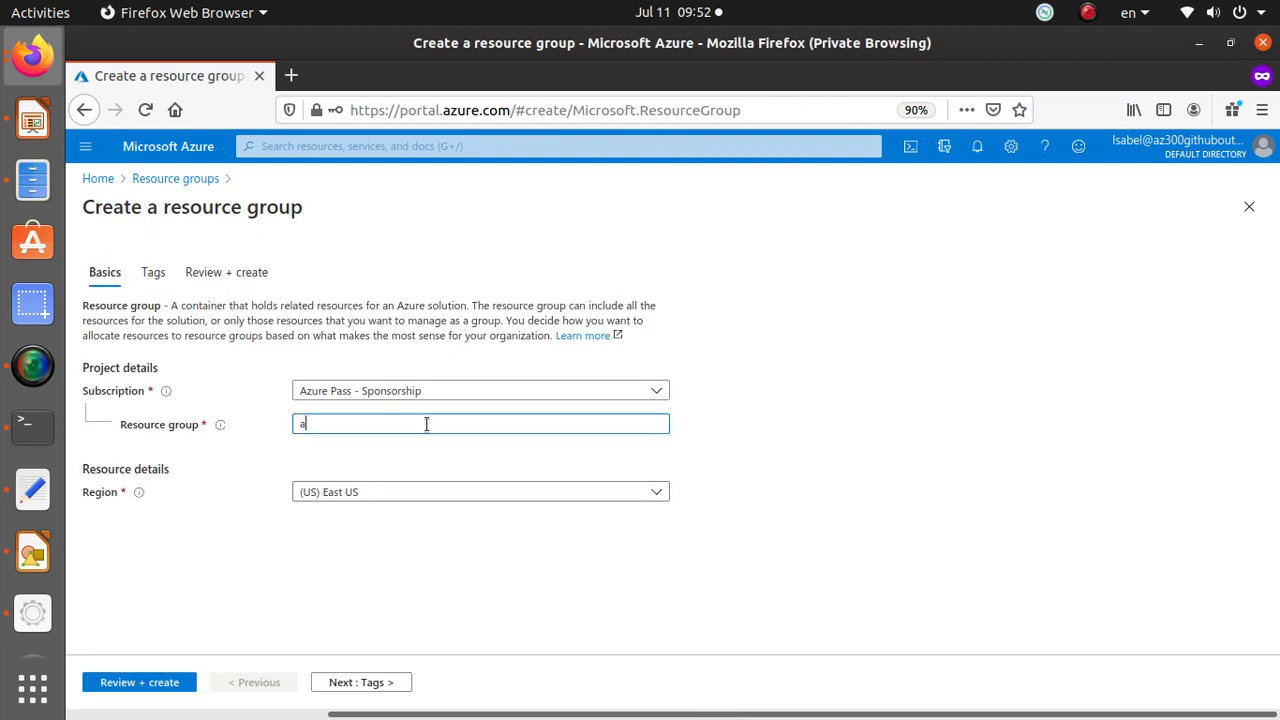
text(sdefasdf)
click(148, 684)
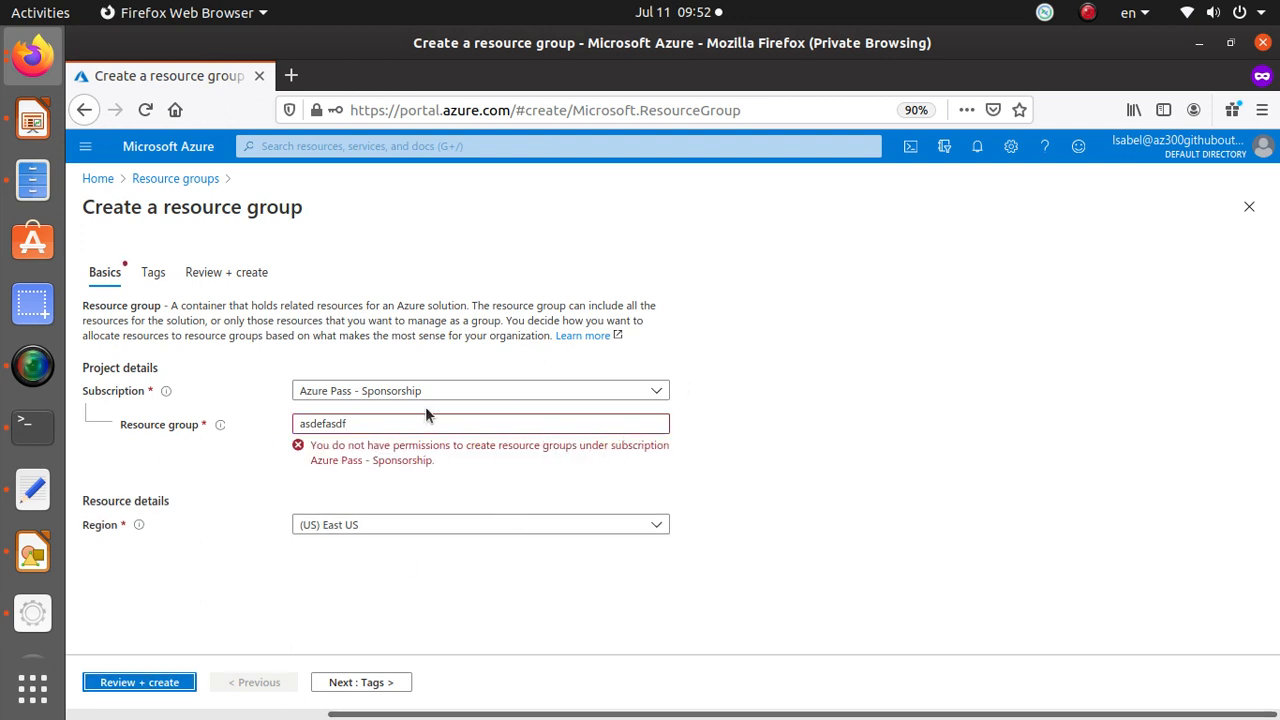
drag(377, 427, 268, 427)
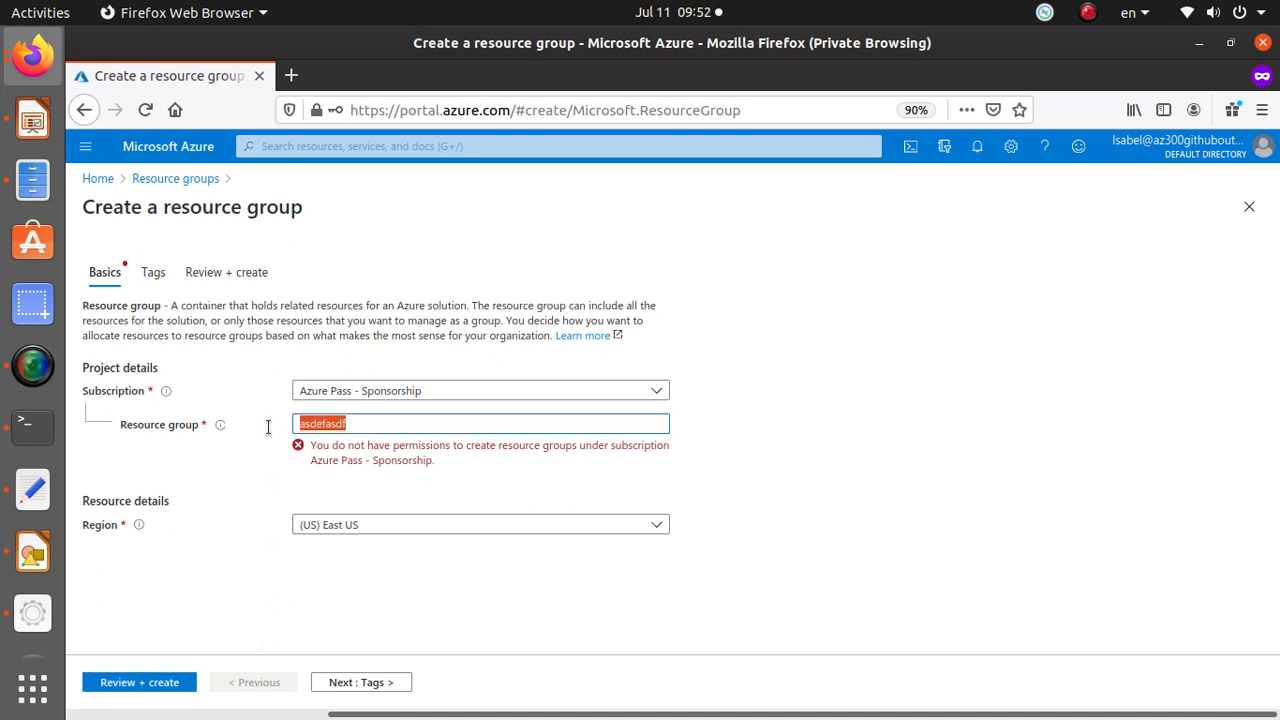
Return home and open Security Center by searching for security center.
click(98, 179)
click(749, 410)
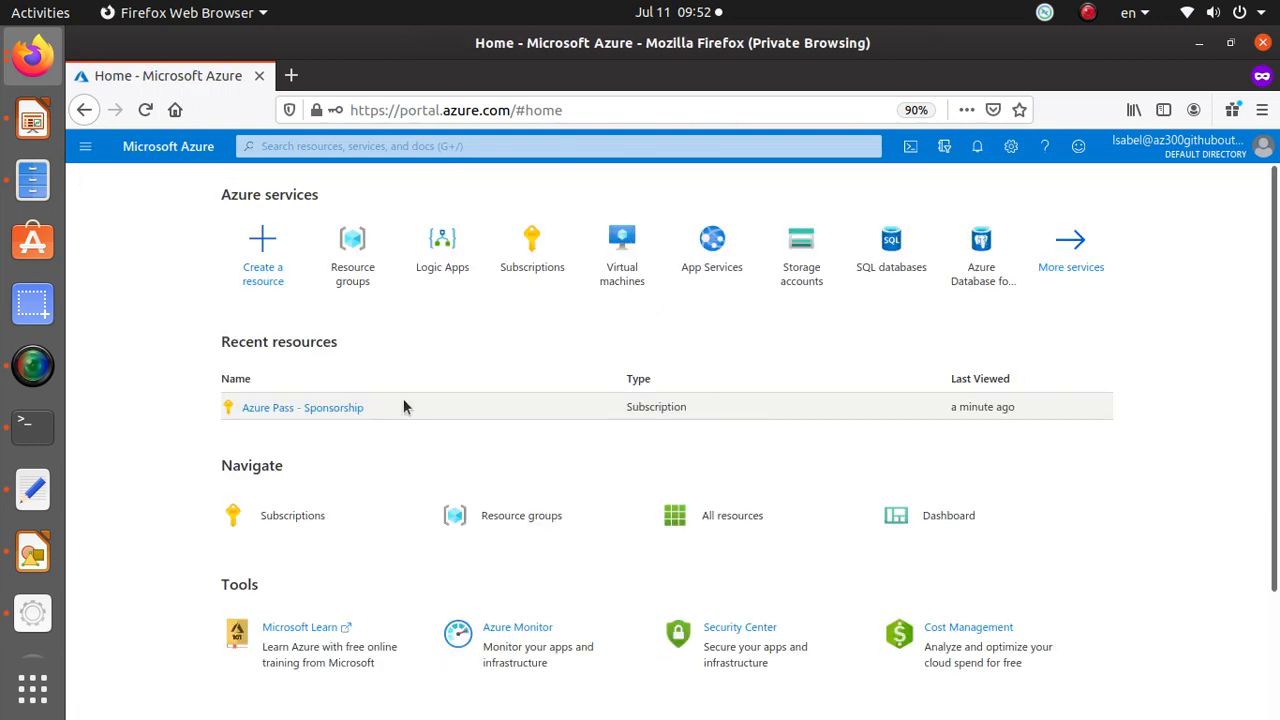
scroll(690, 523, down, 1)
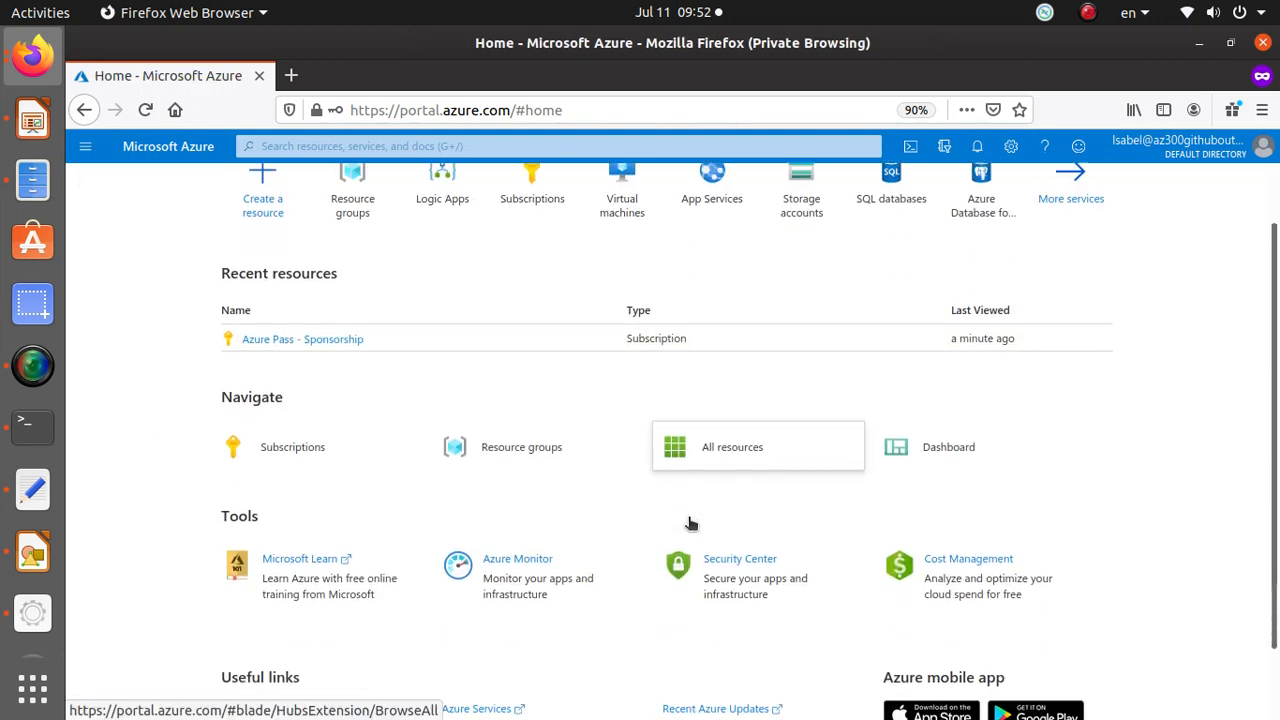
scroll(690, 523, up, 1)
click(466, 145)
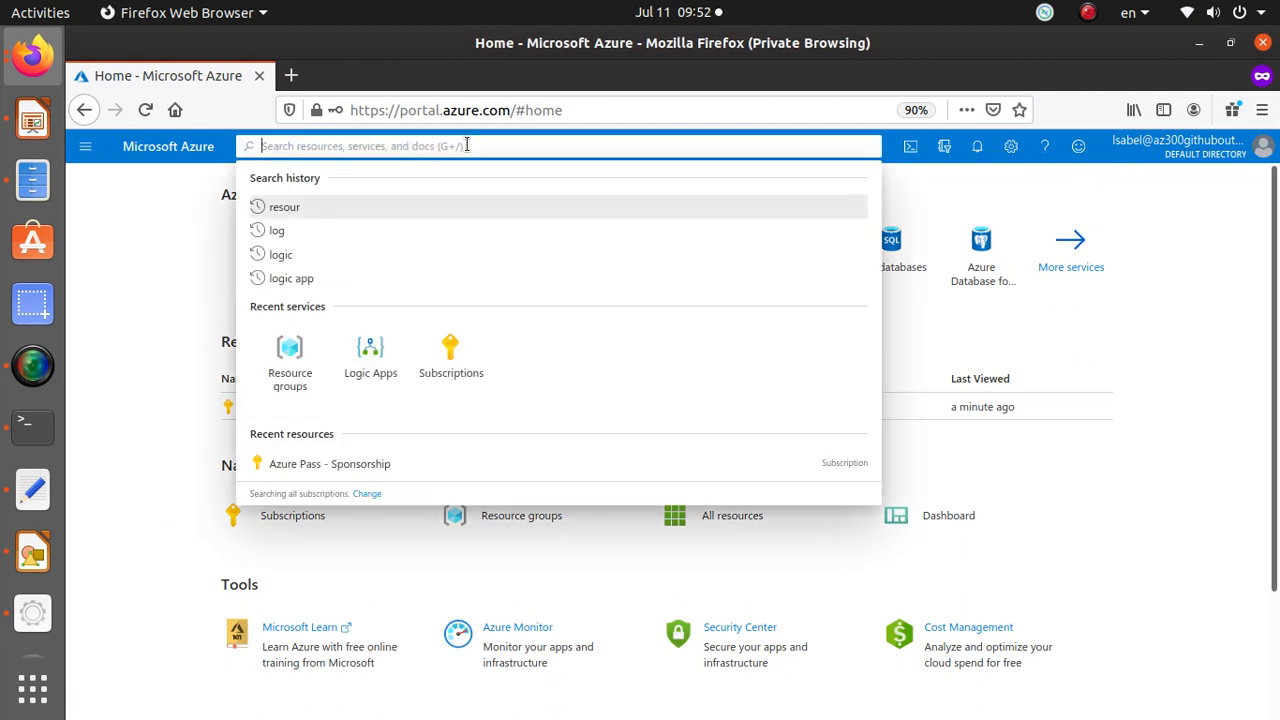
text(seu)
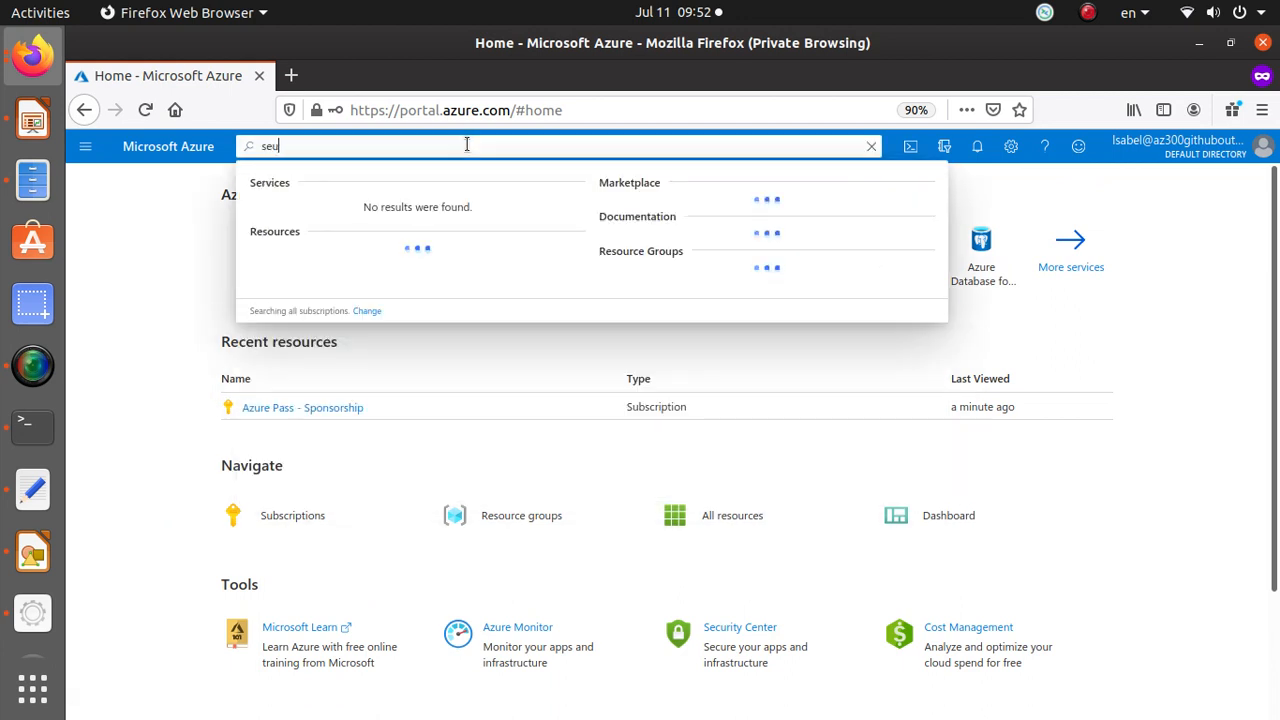
text(curity)
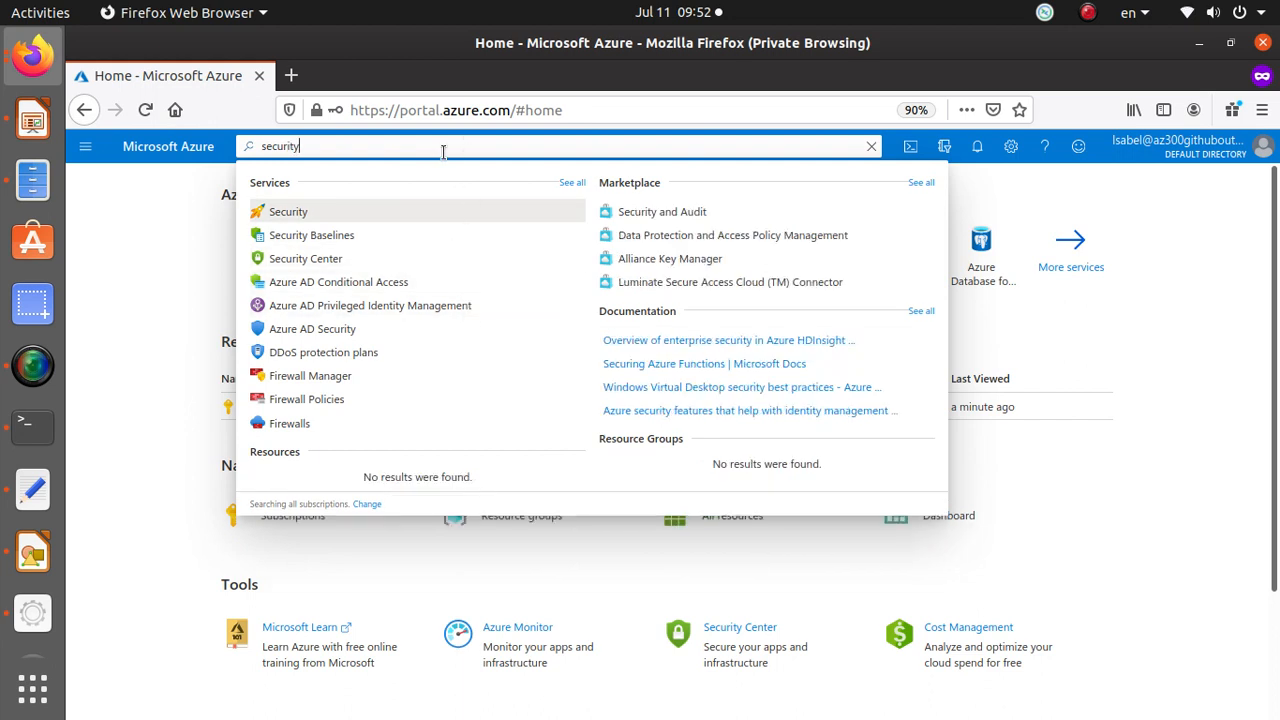
text(cen)
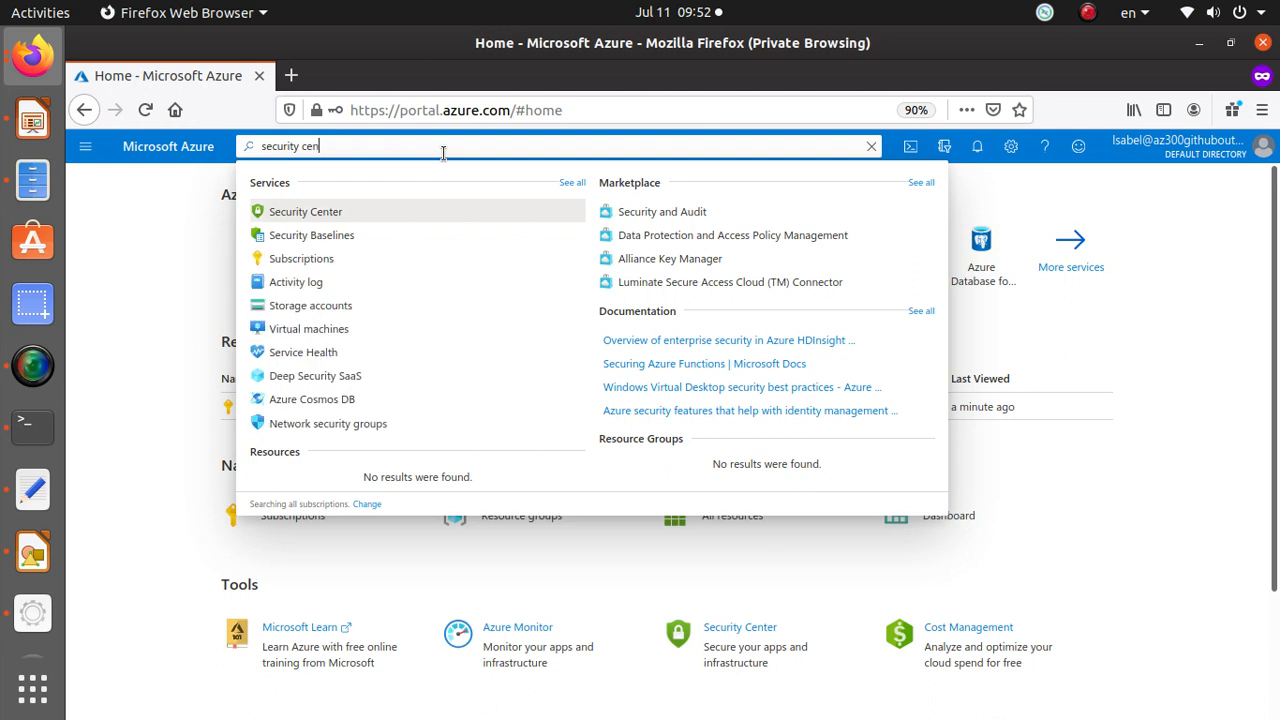
click(349, 210)
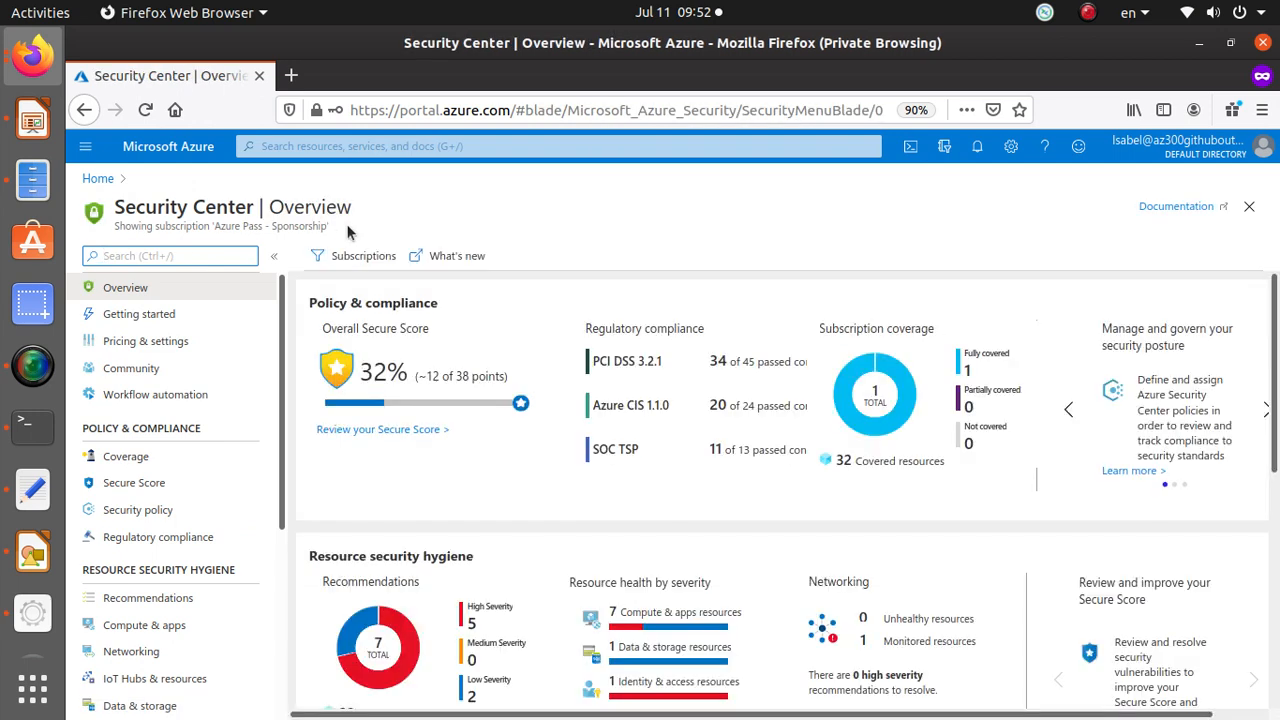
Open the Secure Score dashboard and view the Azure Pass - Sponsorship subscription's recommendations.
scroll(432, 424, down, 3)
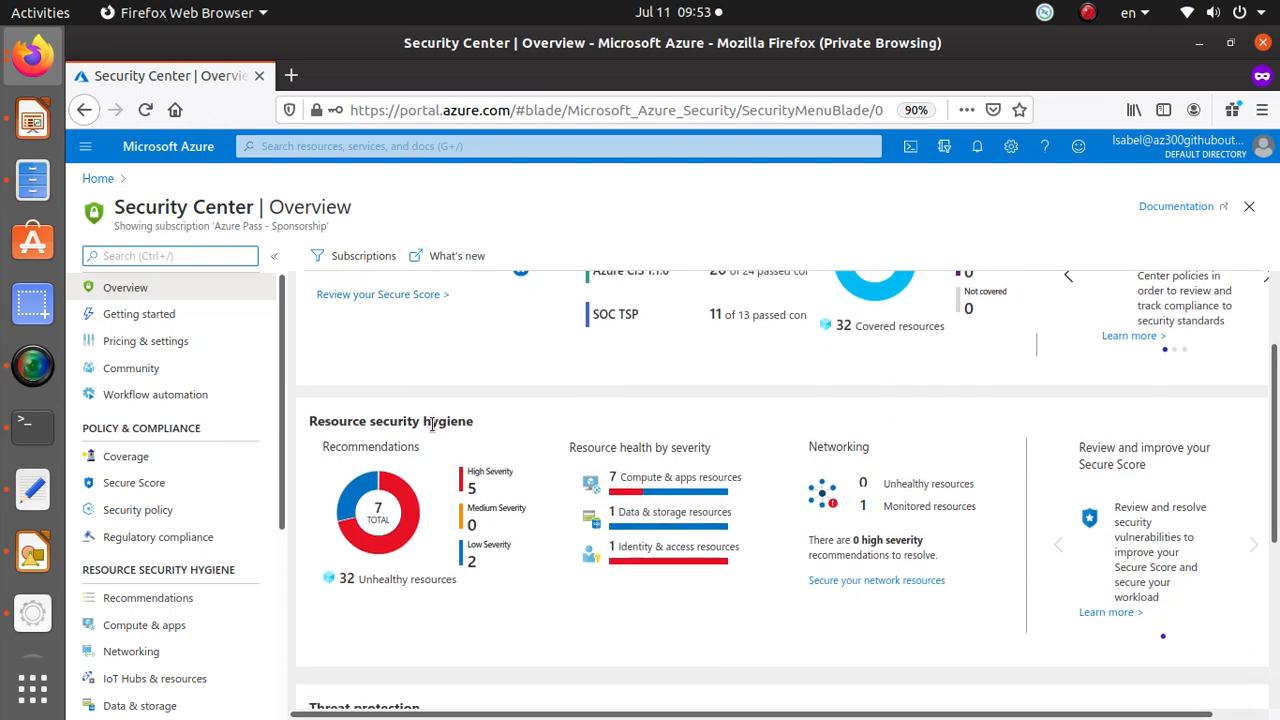
scroll(432, 424, up, 2)
click(388, 428)
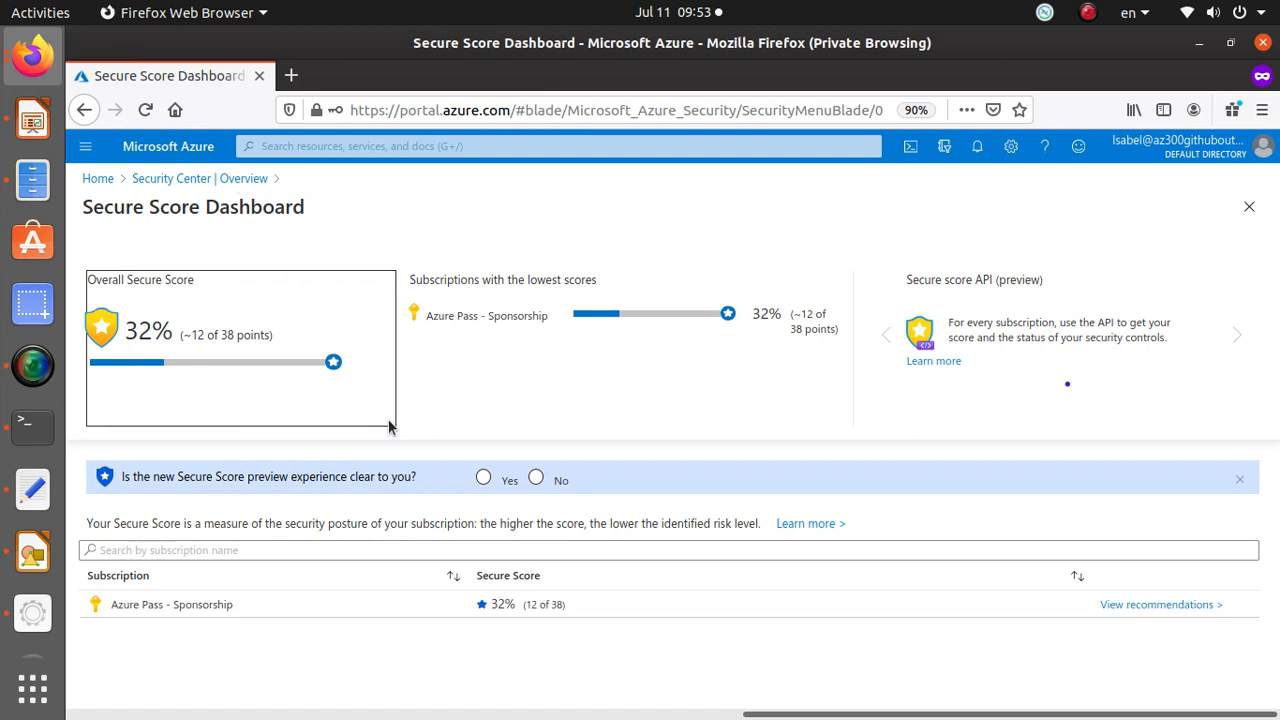
click(187, 604)
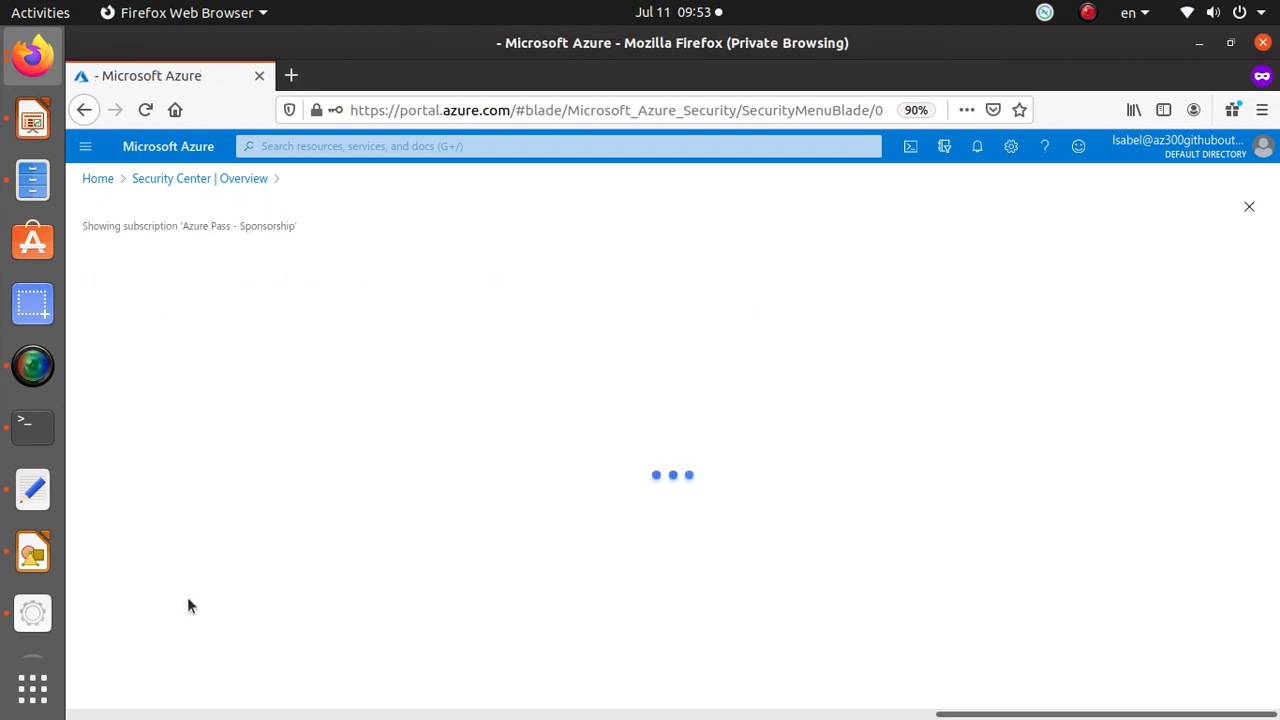
Expand the Enable MFA control in the recommendations list.
scroll(528, 487, down, 3)
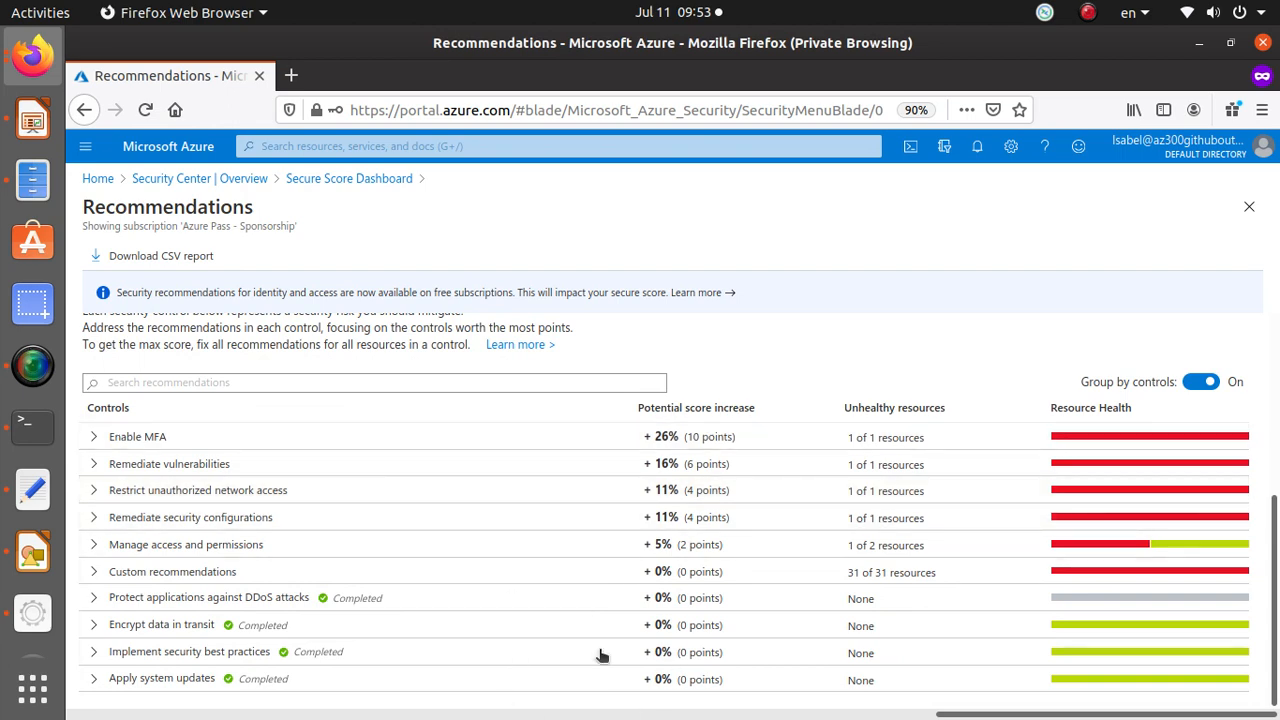
scroll(153, 552, up, 2)
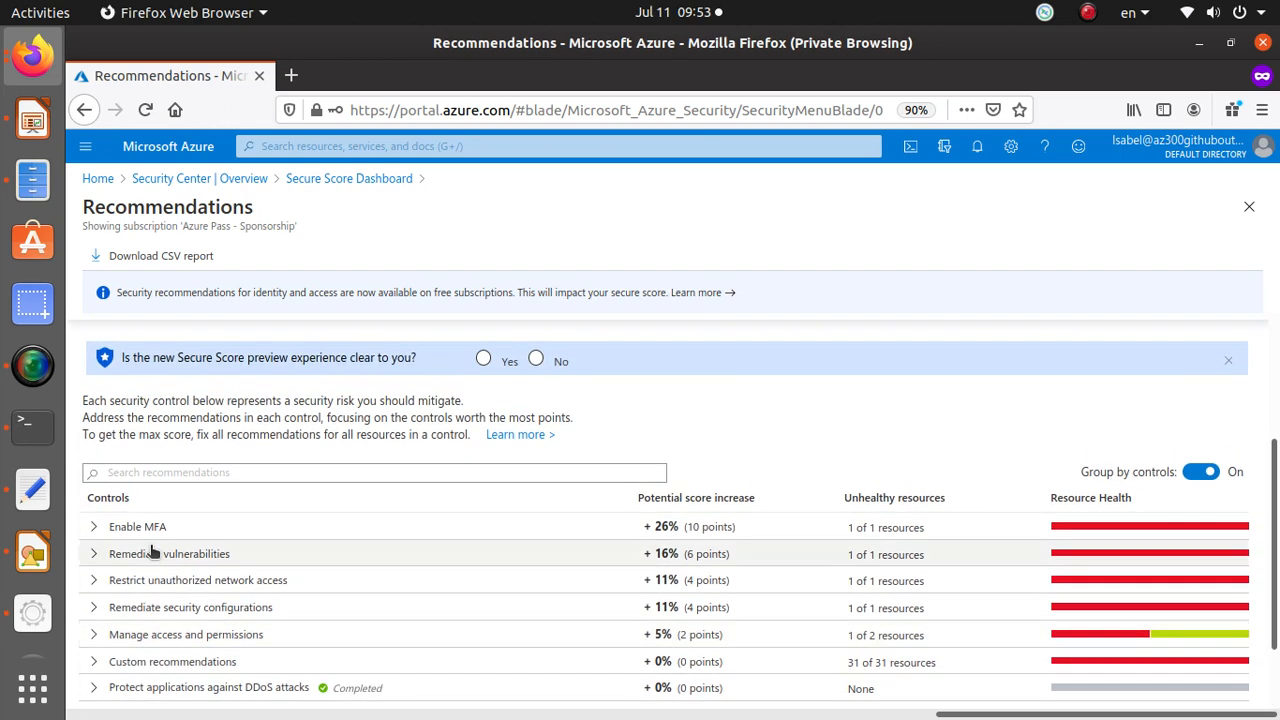
click(197, 532)
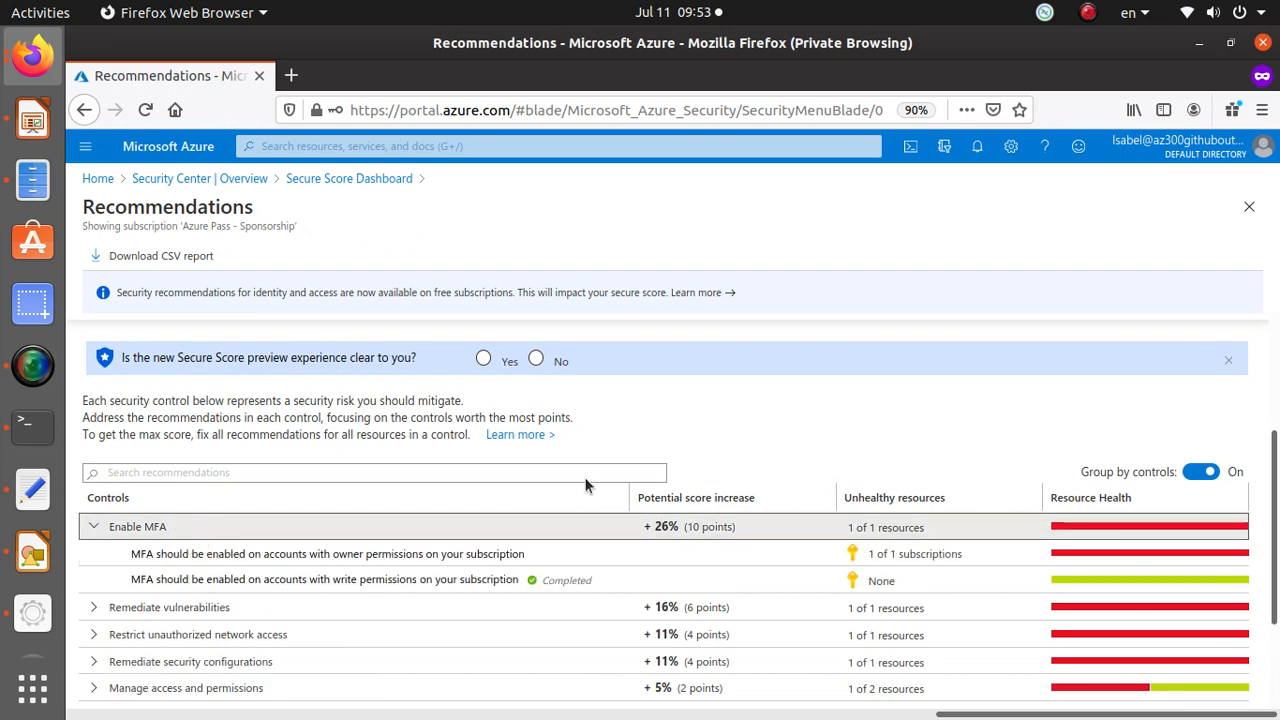
Try to download the subscription's security recommendations as a CSV report.
scroll(620, 482, down, 3)
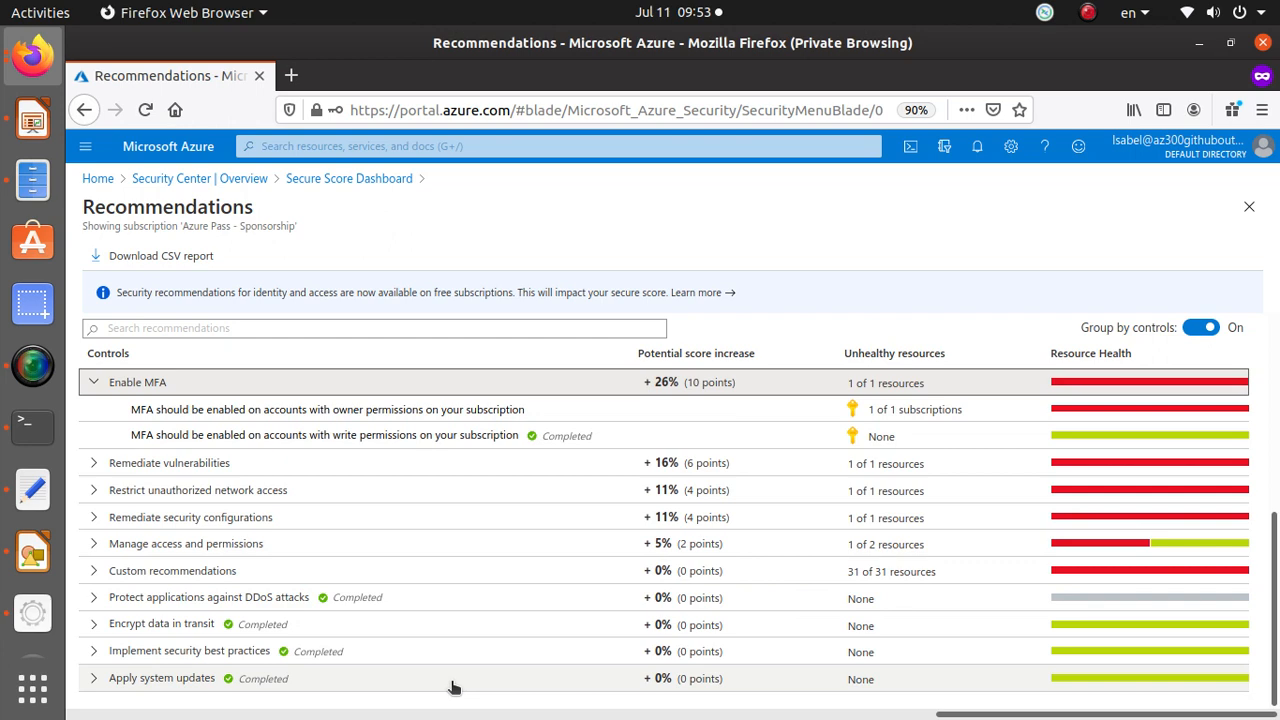
scroll(452, 686, up, 7)
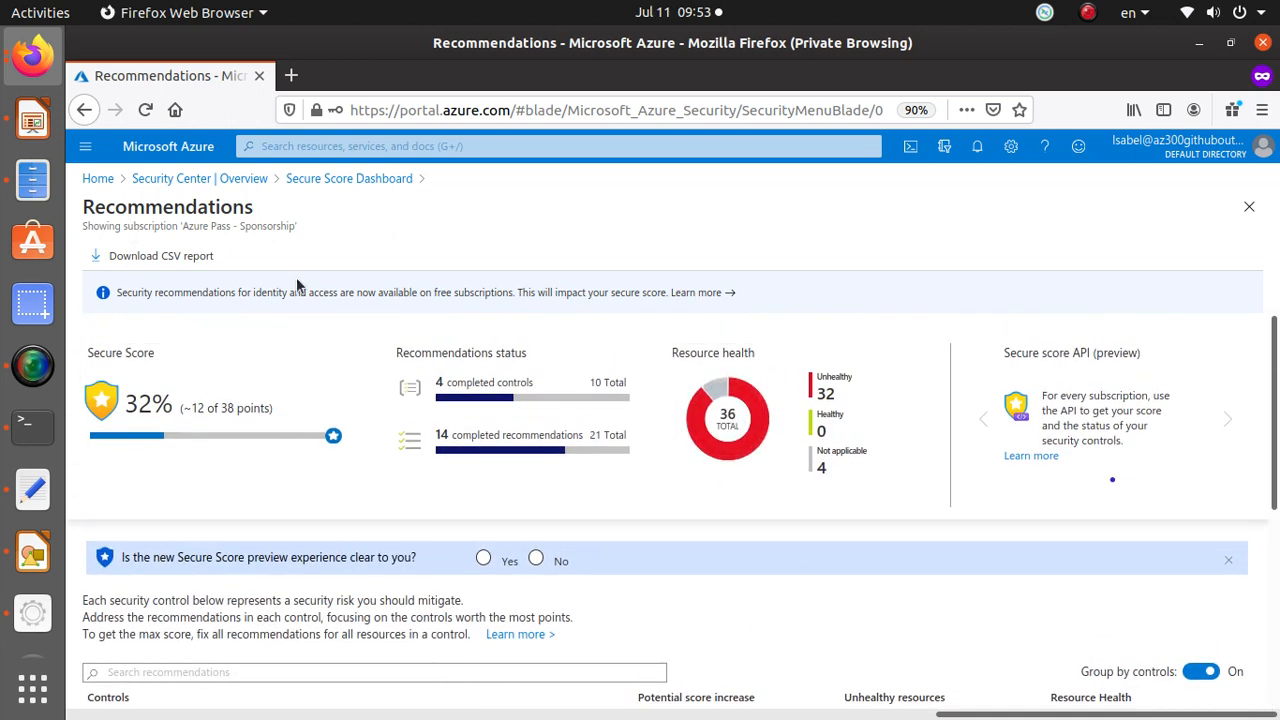
click(188, 256)
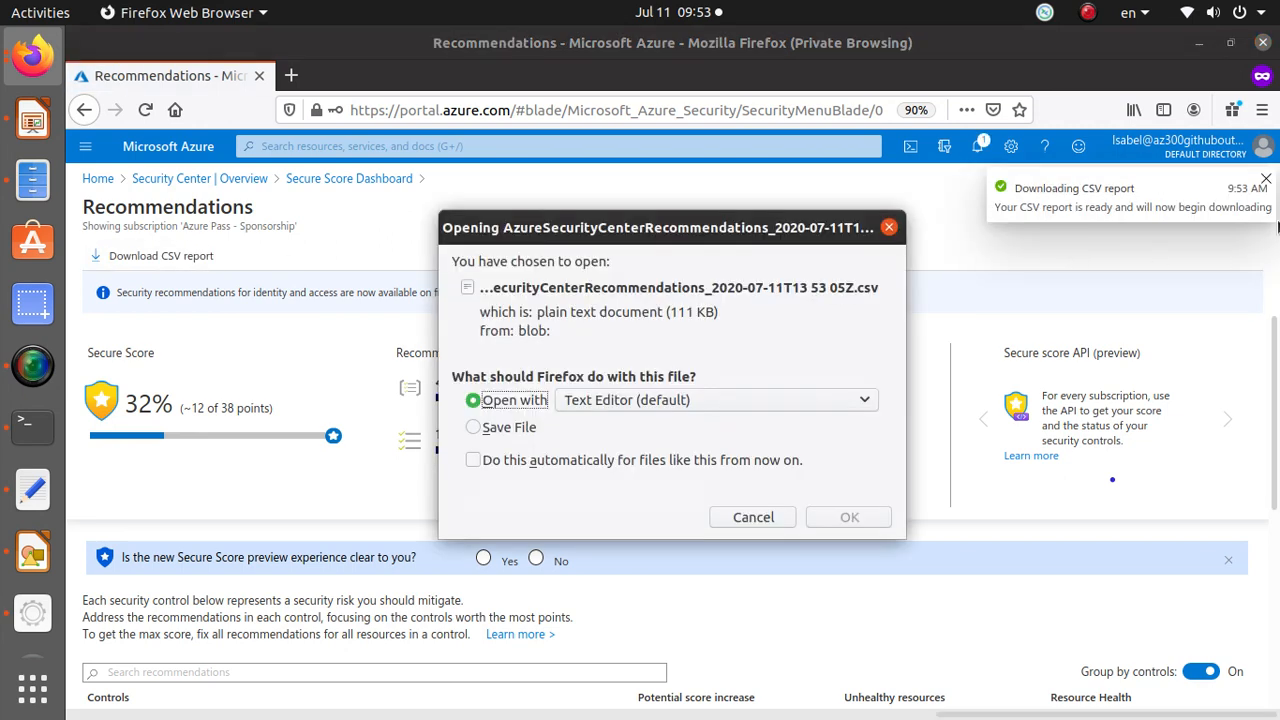
click(753, 517)
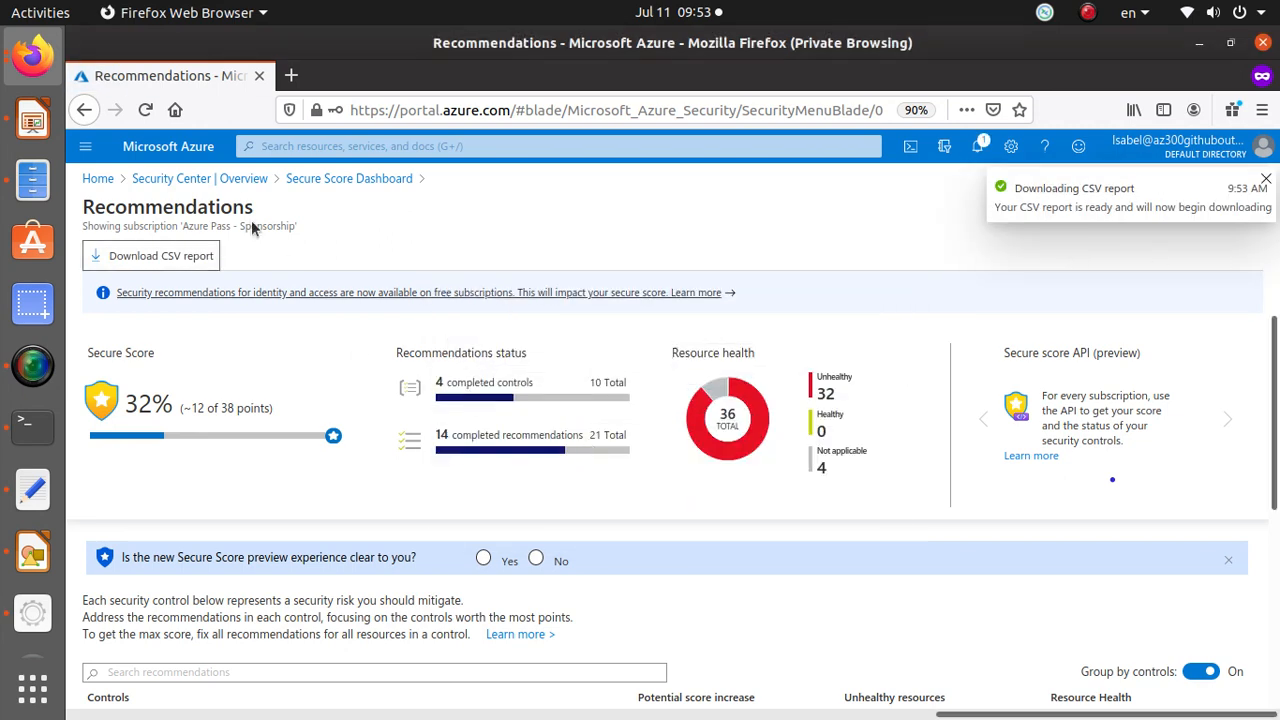
Open the Security Center security policy for the Azure Pass - Sponsorship subscription.
click(378, 179)
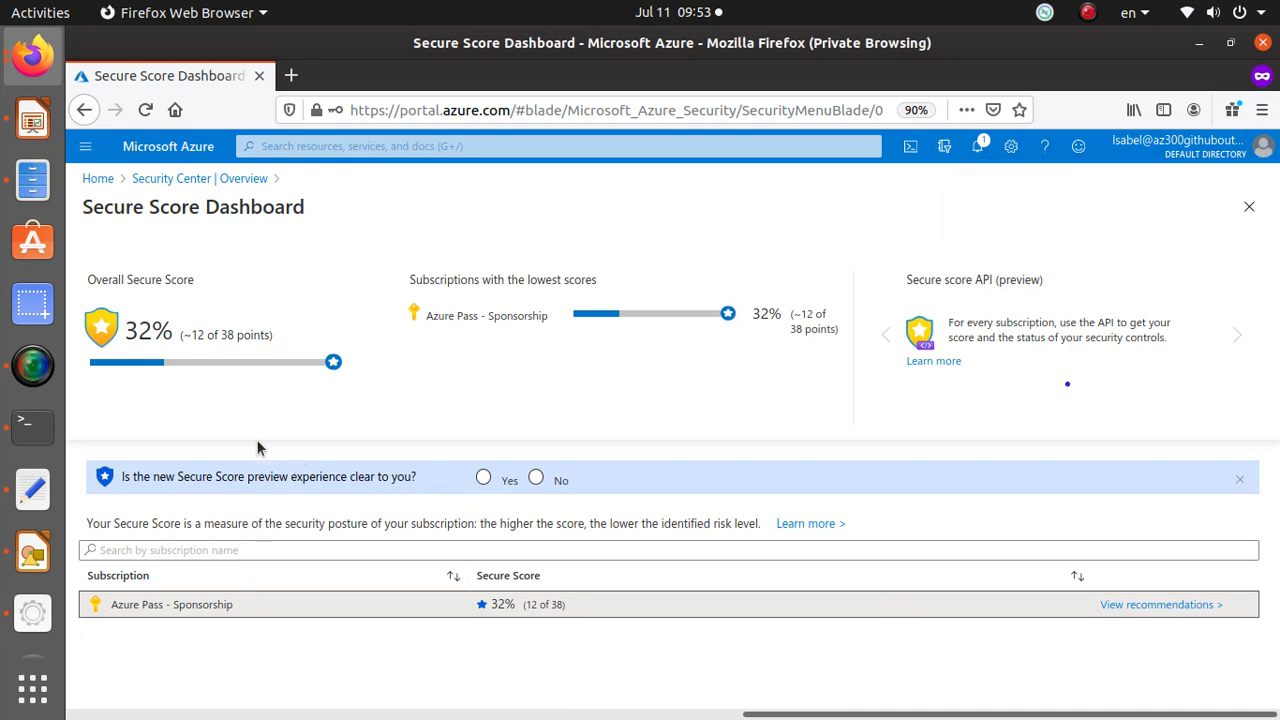
click(205, 180)
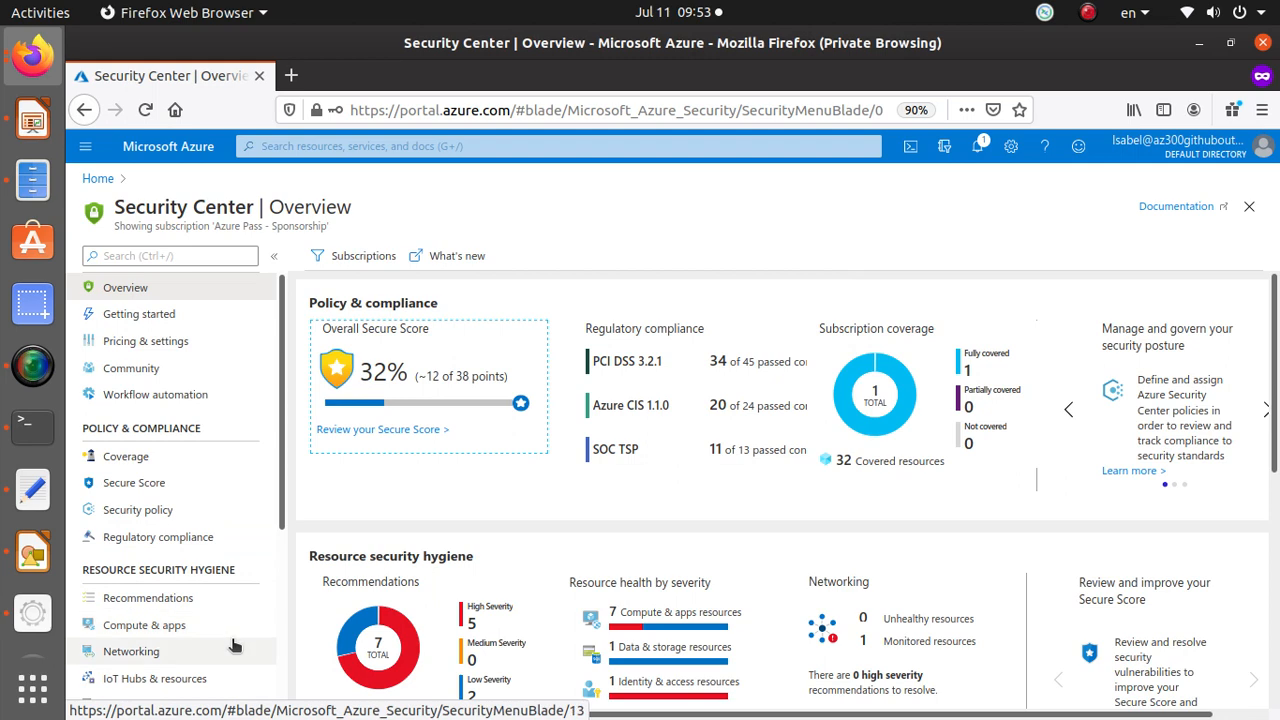
scroll(230, 640, down, 2)
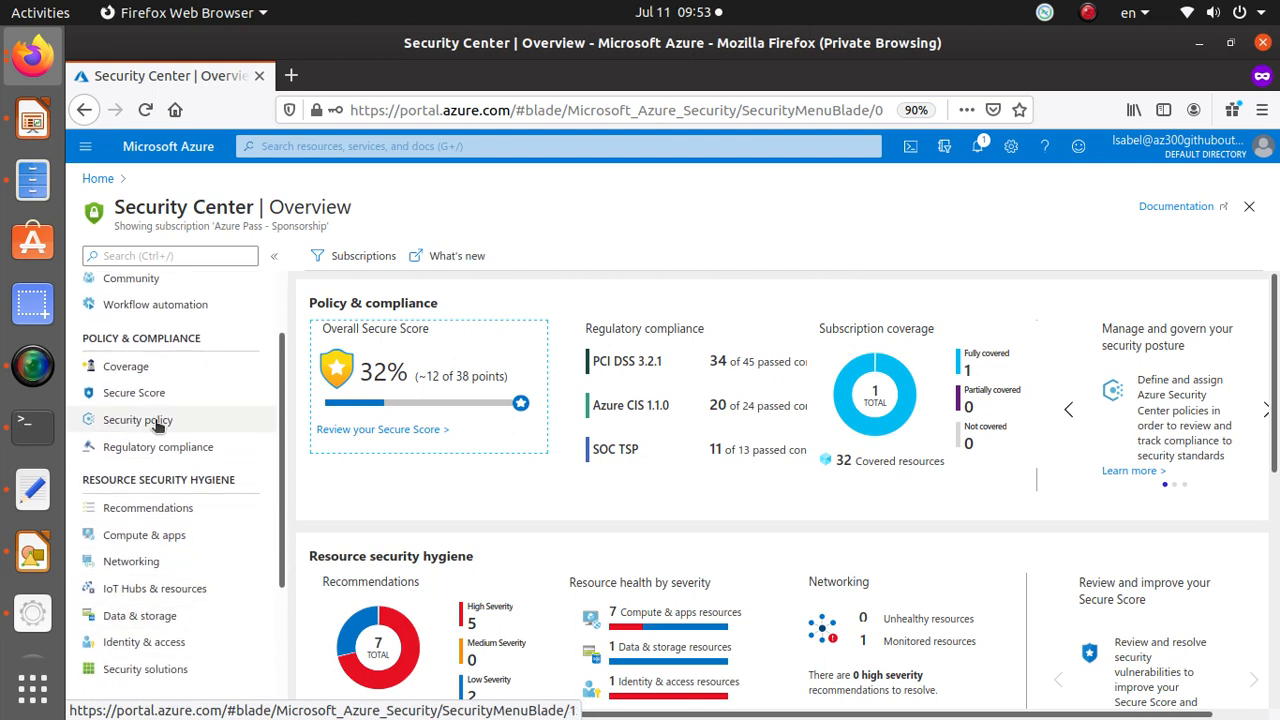
click(157, 426)
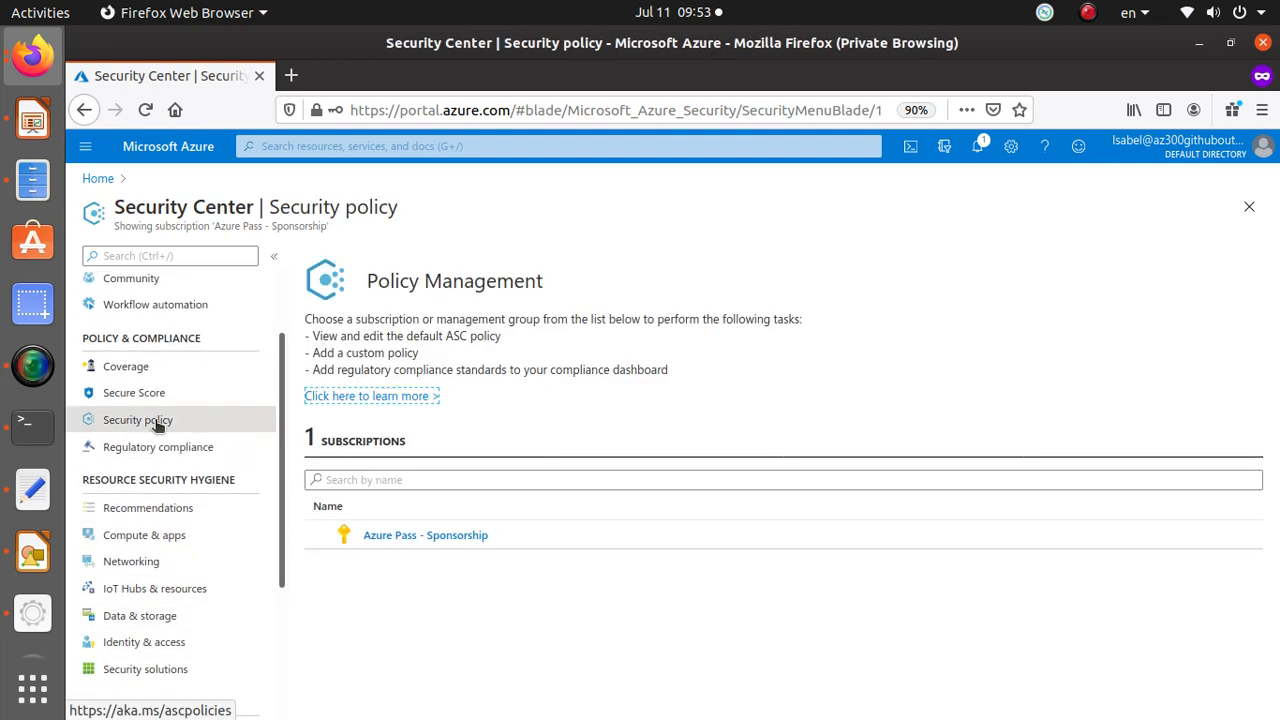
click(469, 536)
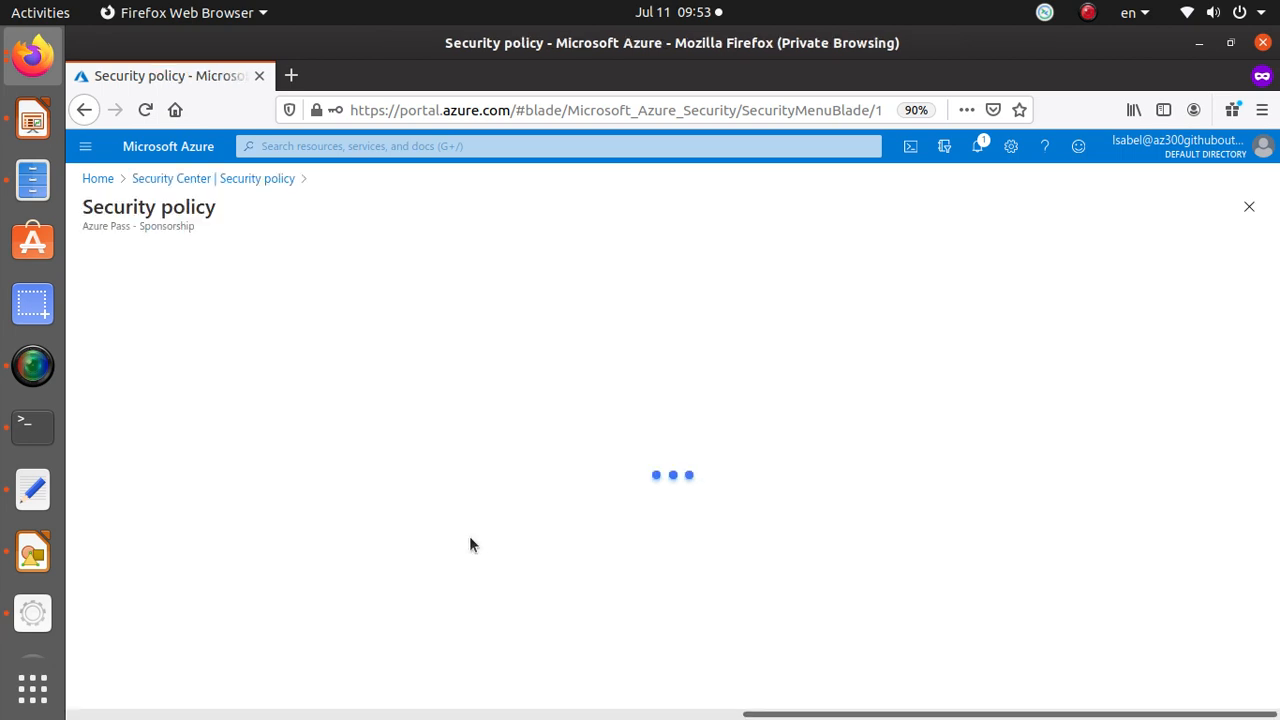
Review the security policy's default policy, industry and regulatory standards, and custom initiatives sections.
scroll(469, 536, down, 5)
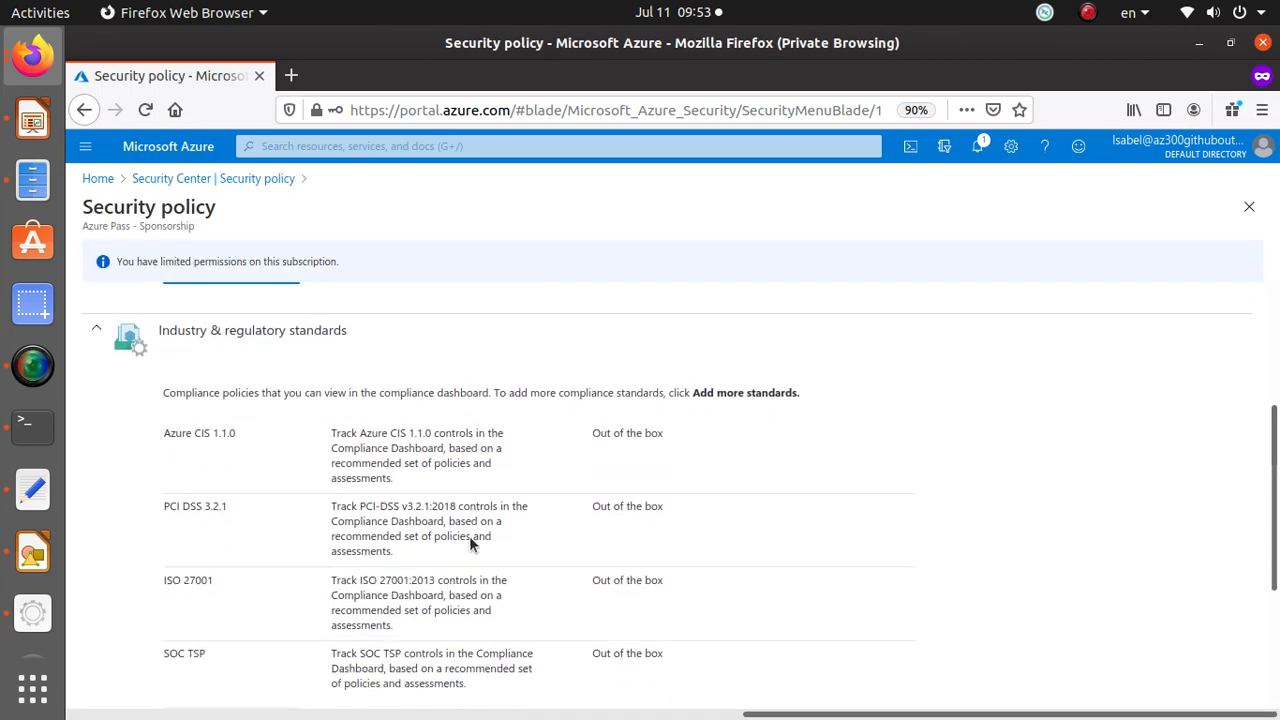
scroll(469, 540, down, 4)
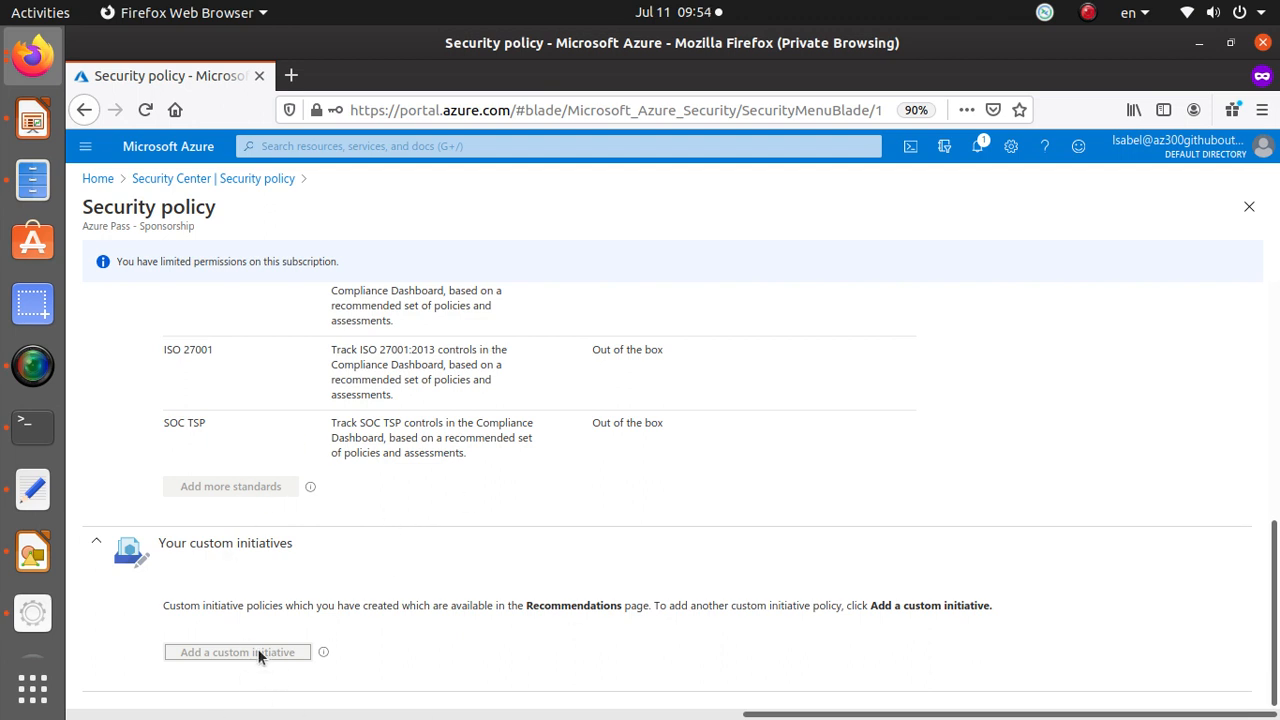
scroll(449, 563, up, 3)
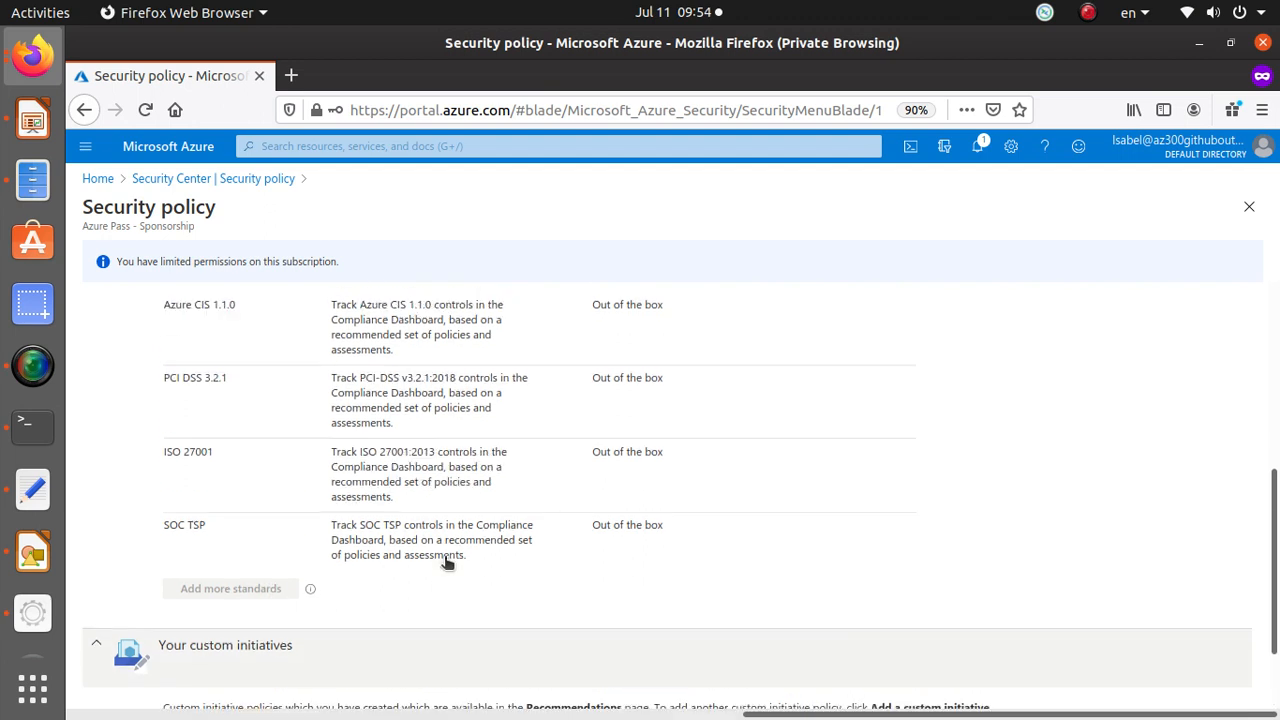
scroll(206, 607, up, 5)
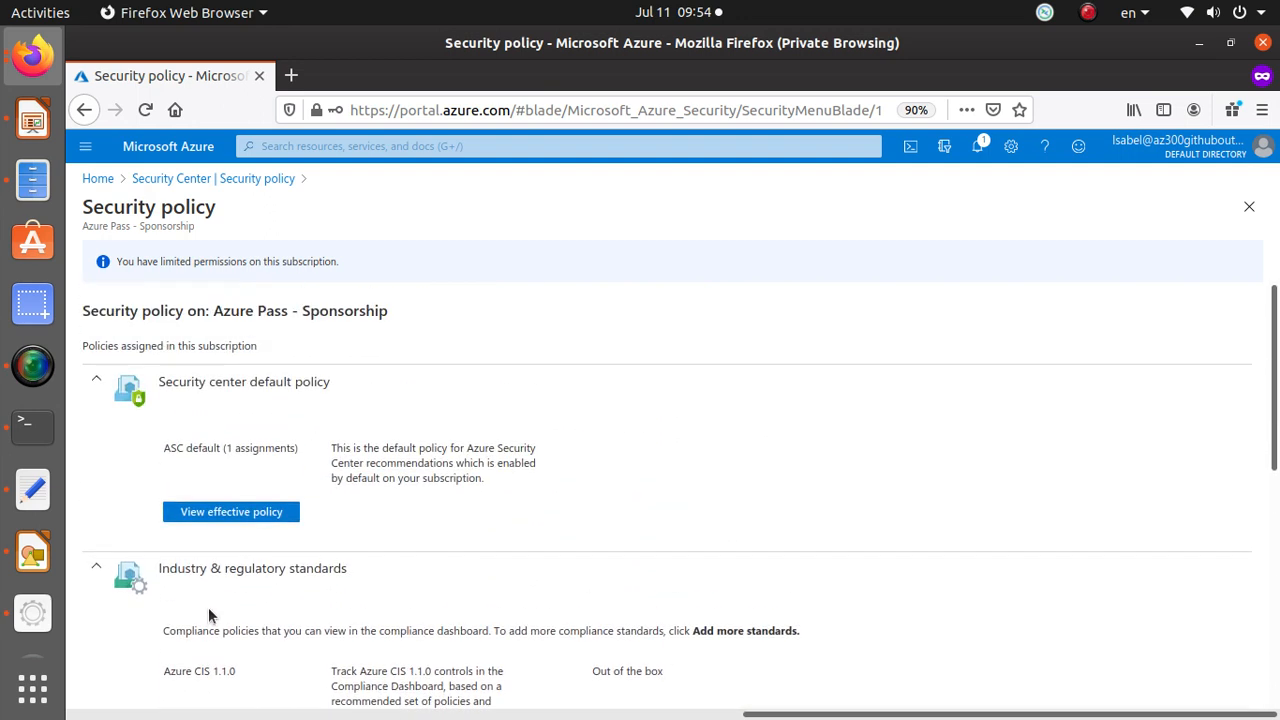
scroll(214, 613, down, 7)
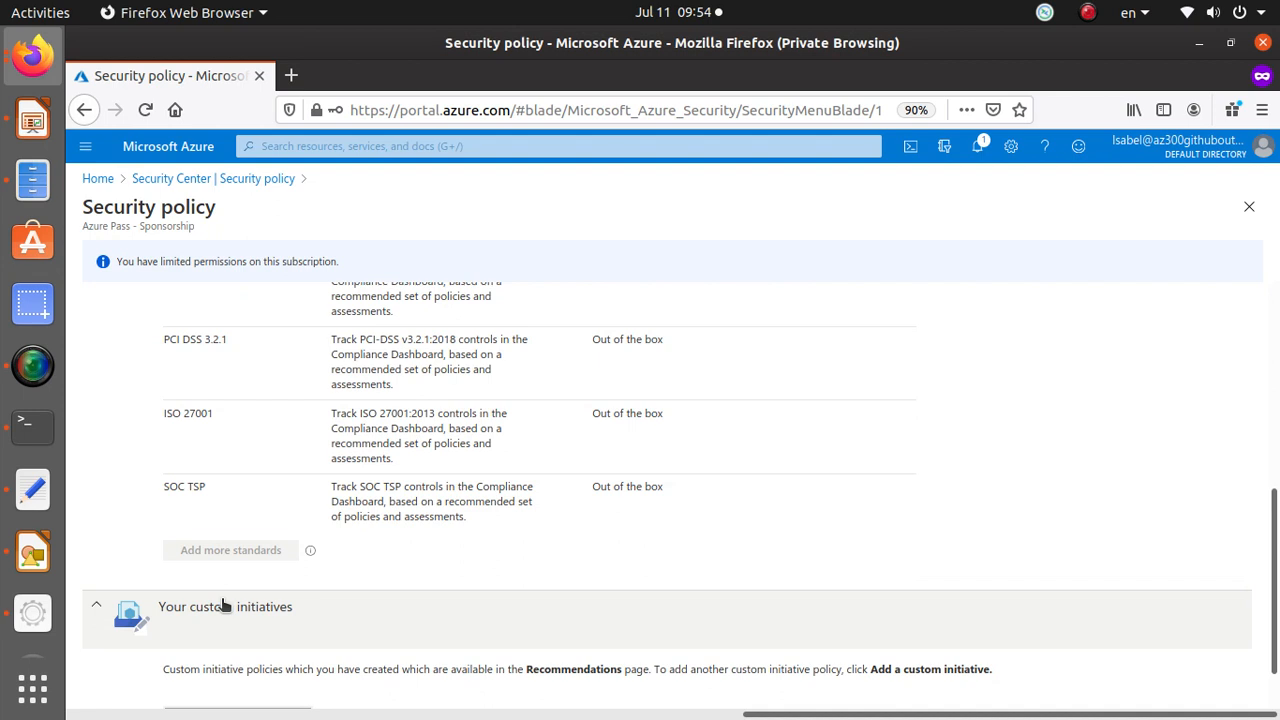
scroll(223, 606, down, 1)
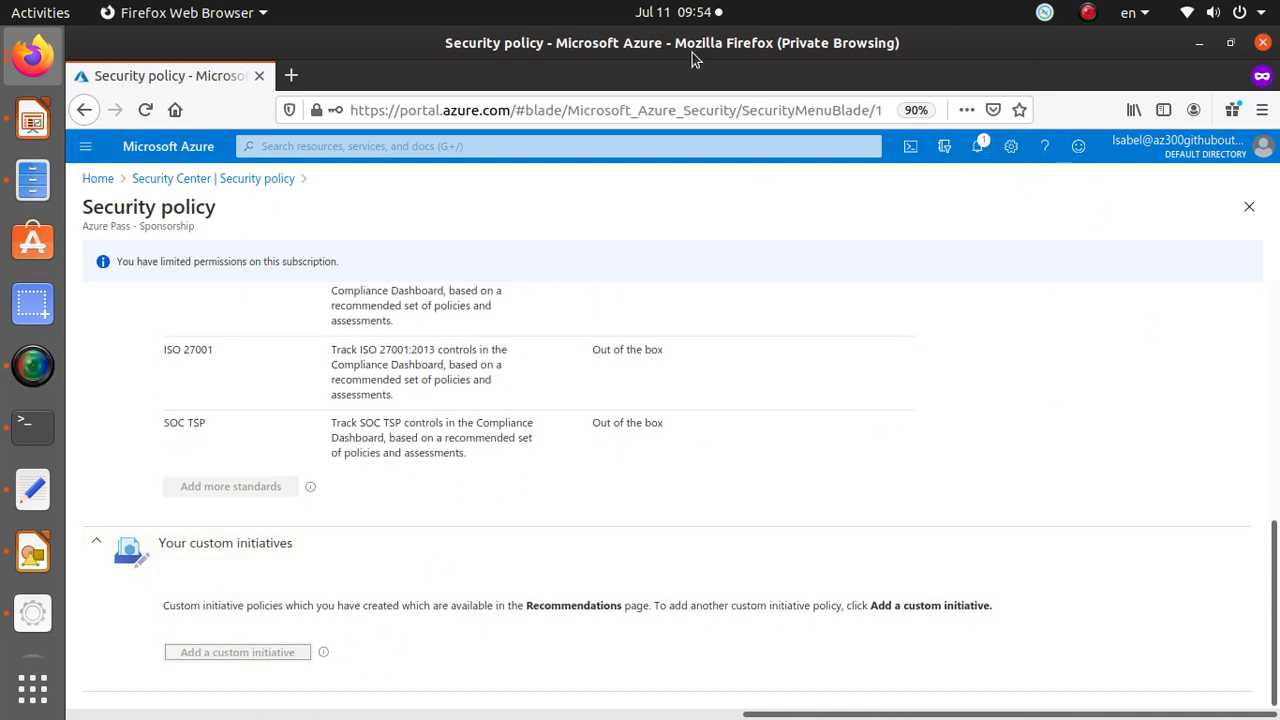
Switch to the admin browser window and remove the user's Security Reader role assignment on the subscription.
key(alt+Tab)
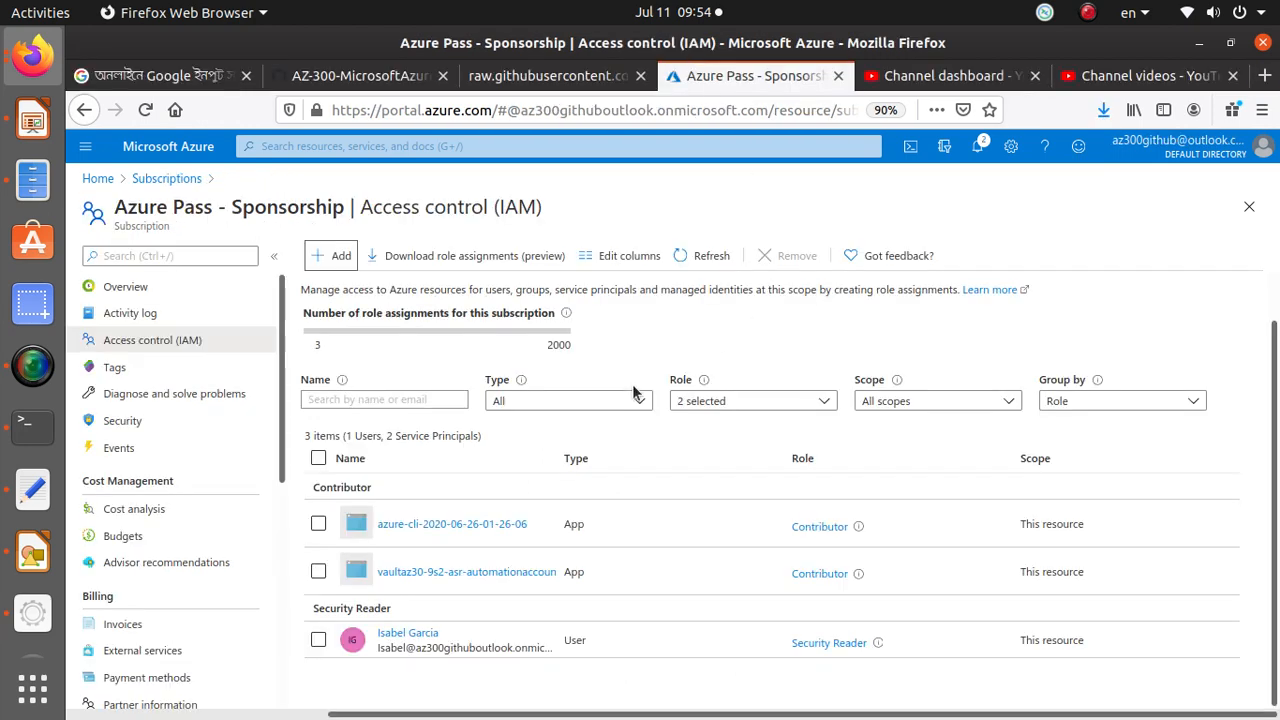
click(318, 640)
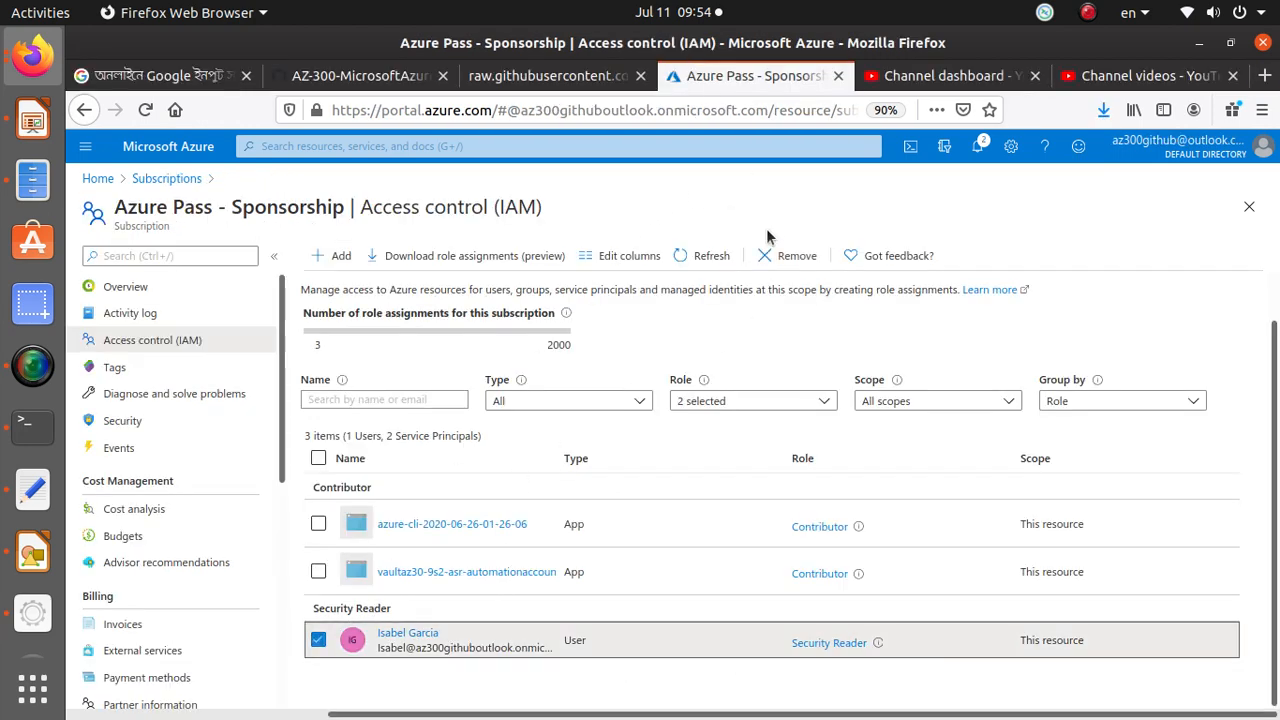
click(800, 256)
click(366, 361)
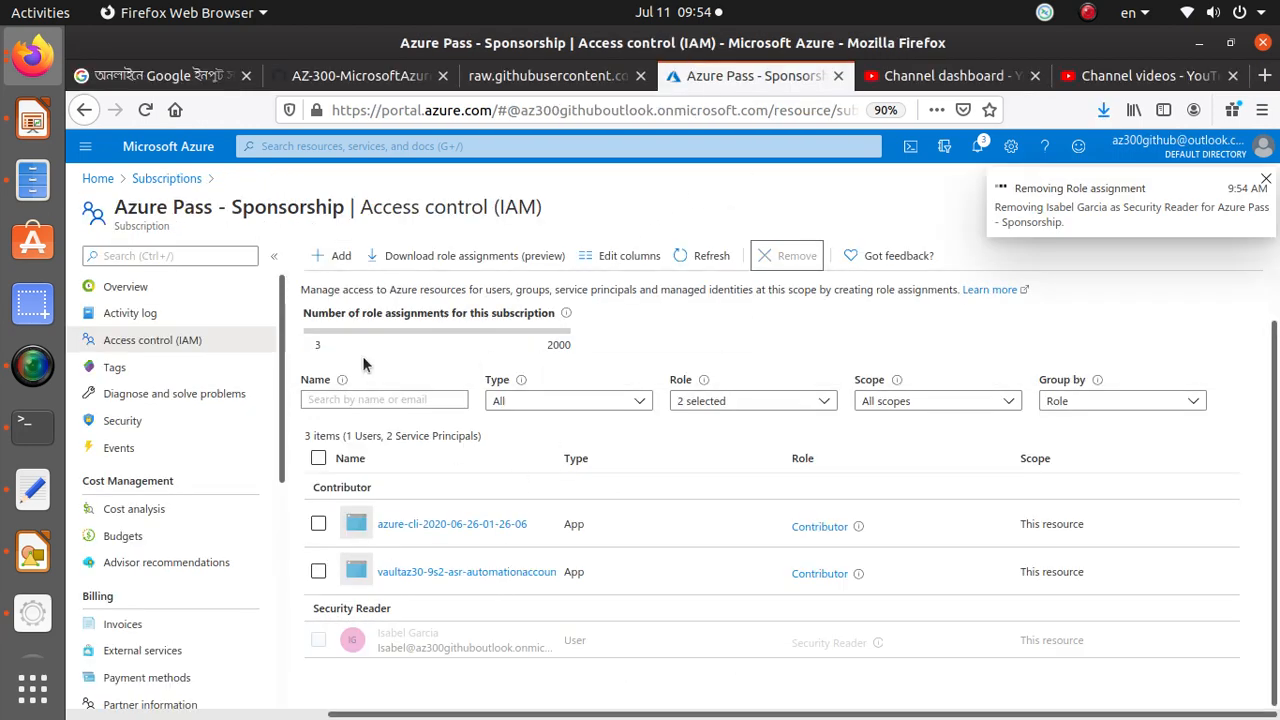
Add a role assignment giving the same user the Security Admin role on the Azure Pass - Sponsorship subscription.
click(333, 256)
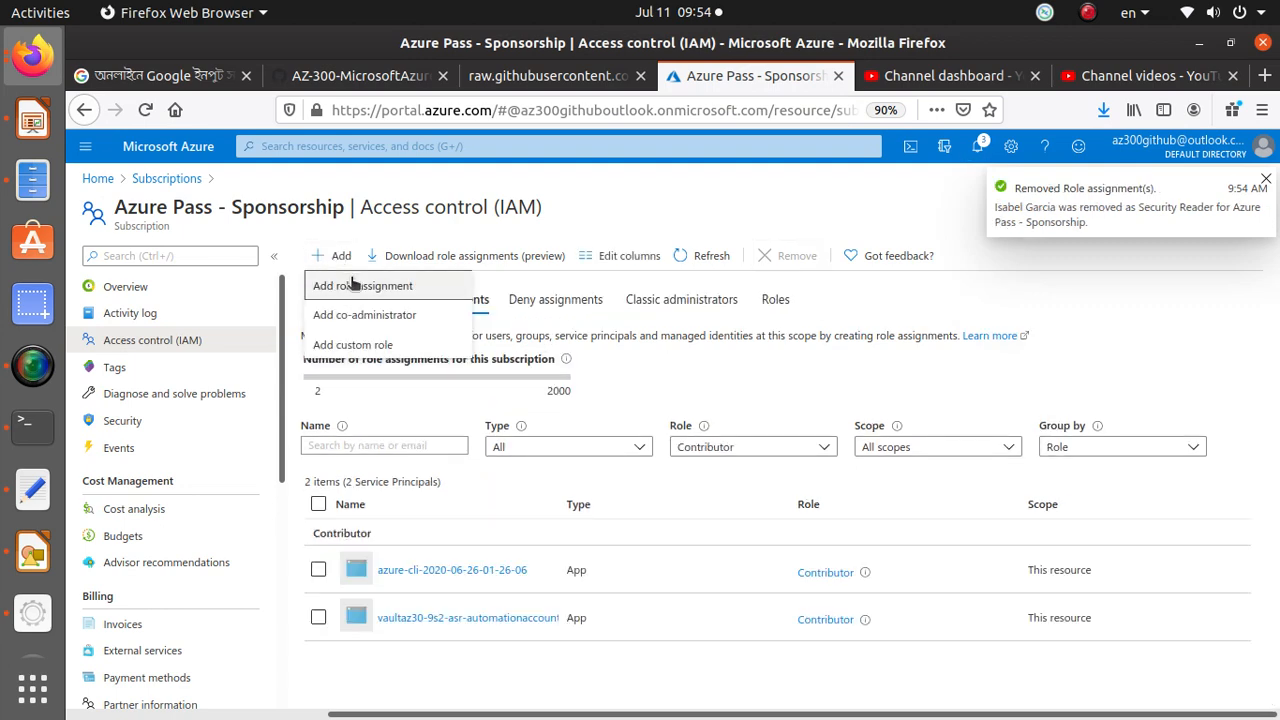
click(352, 286)
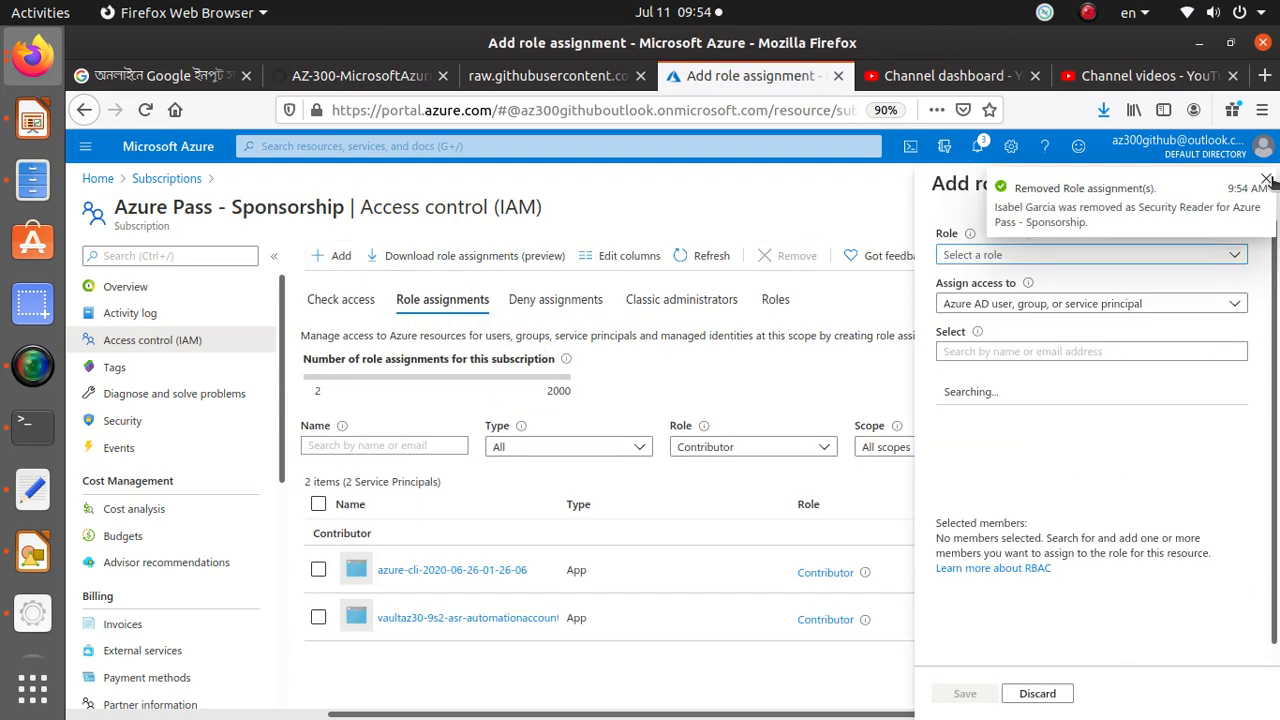
click(1036, 255)
text(se)
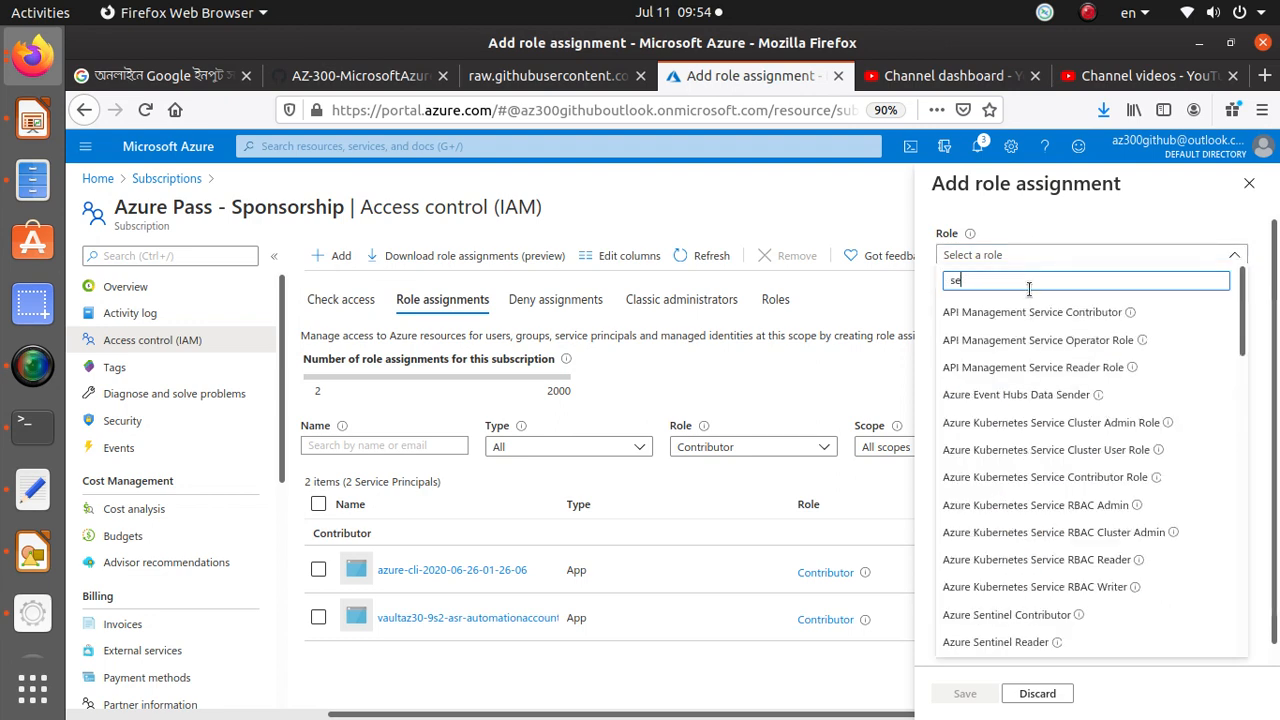
text(curity)
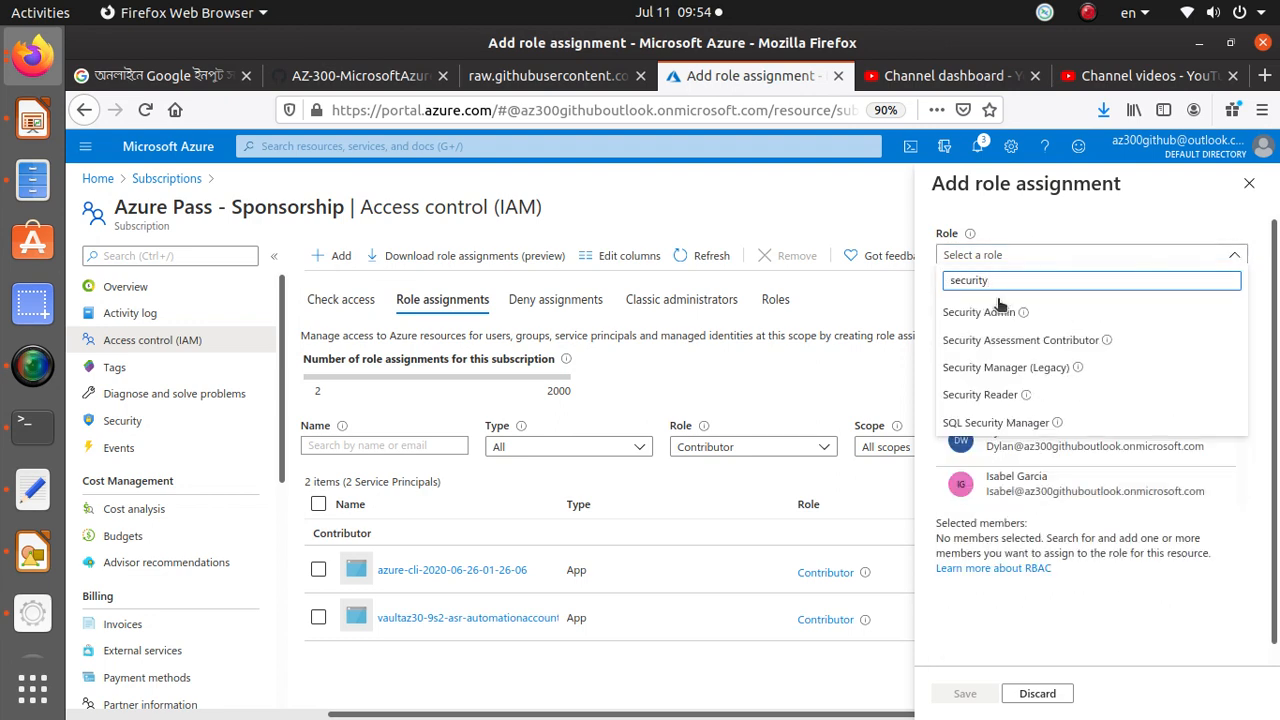
click(970, 314)
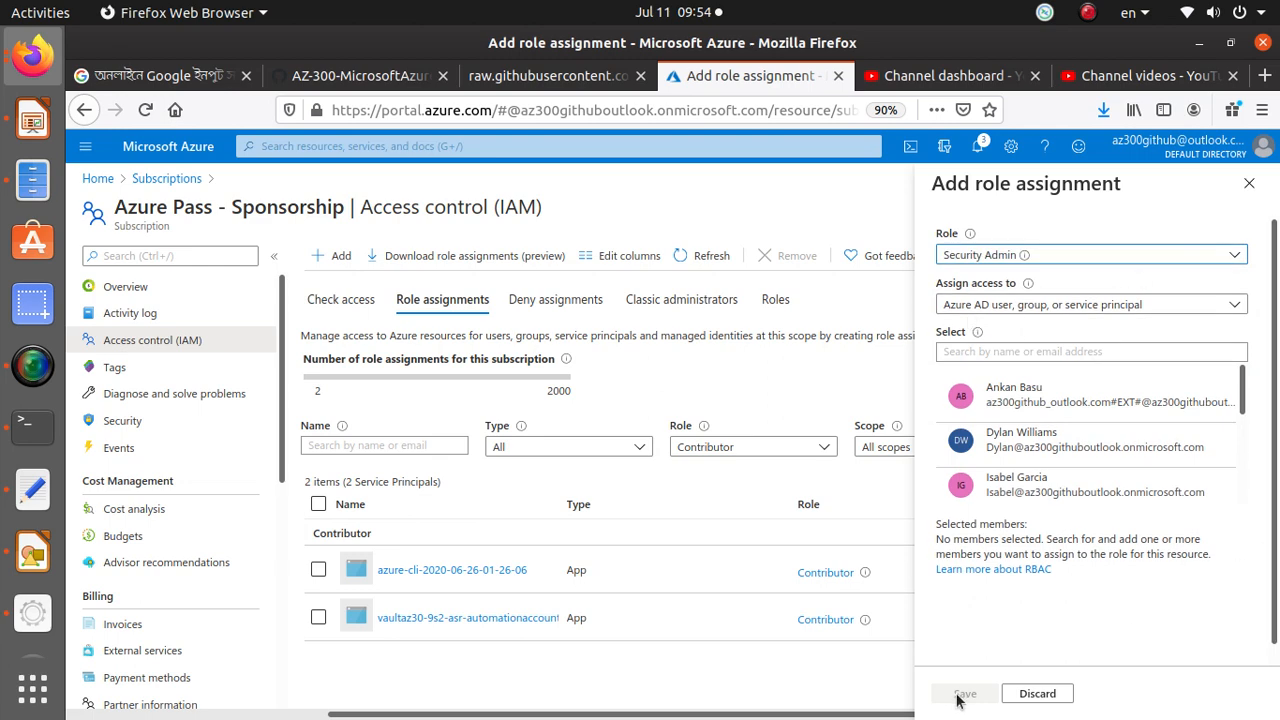
click(1069, 492)
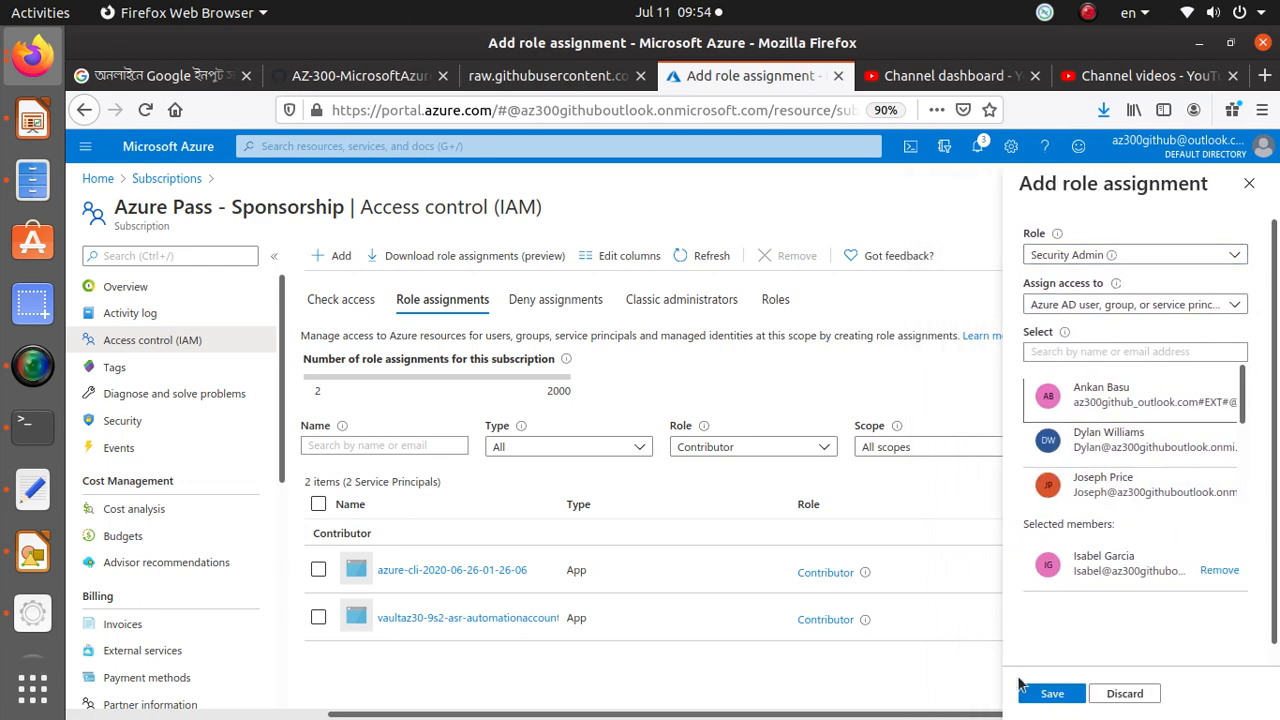
click(1083, 694)
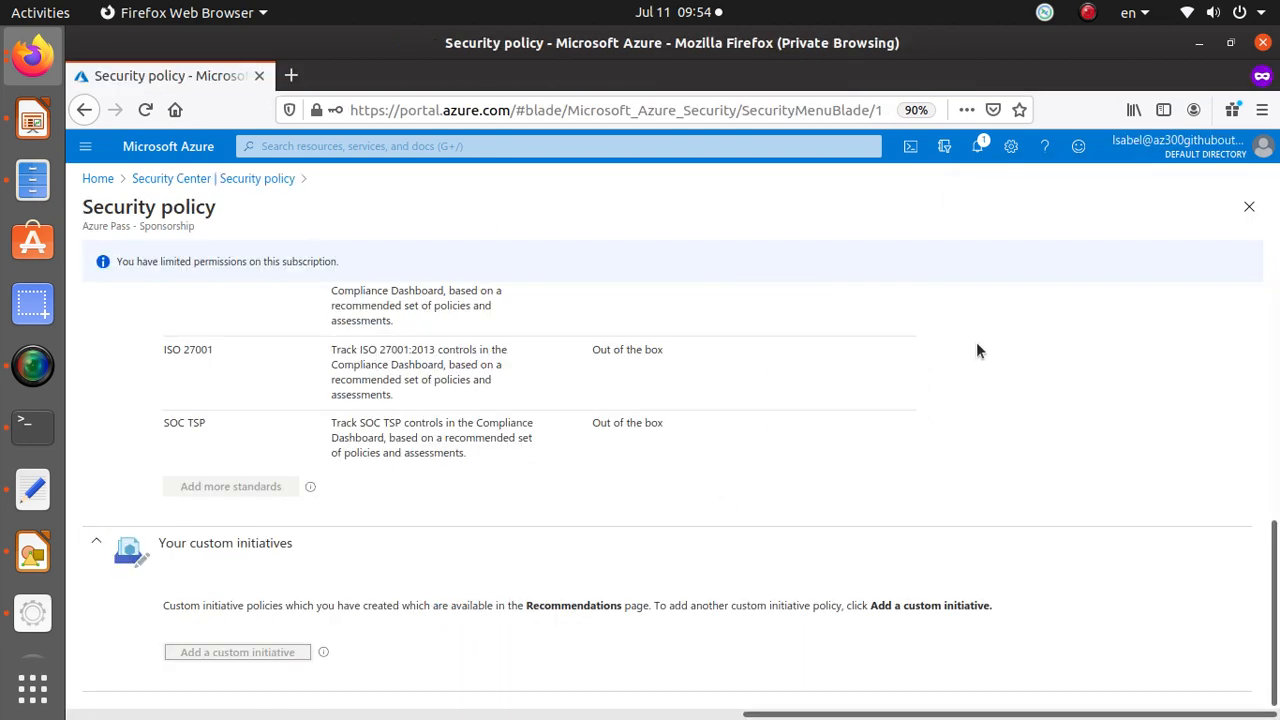
Reload the user's portal session and view the Azure Pass - Sponsorship subscription overview before returning home.
scroll(977, 349, up, 3)
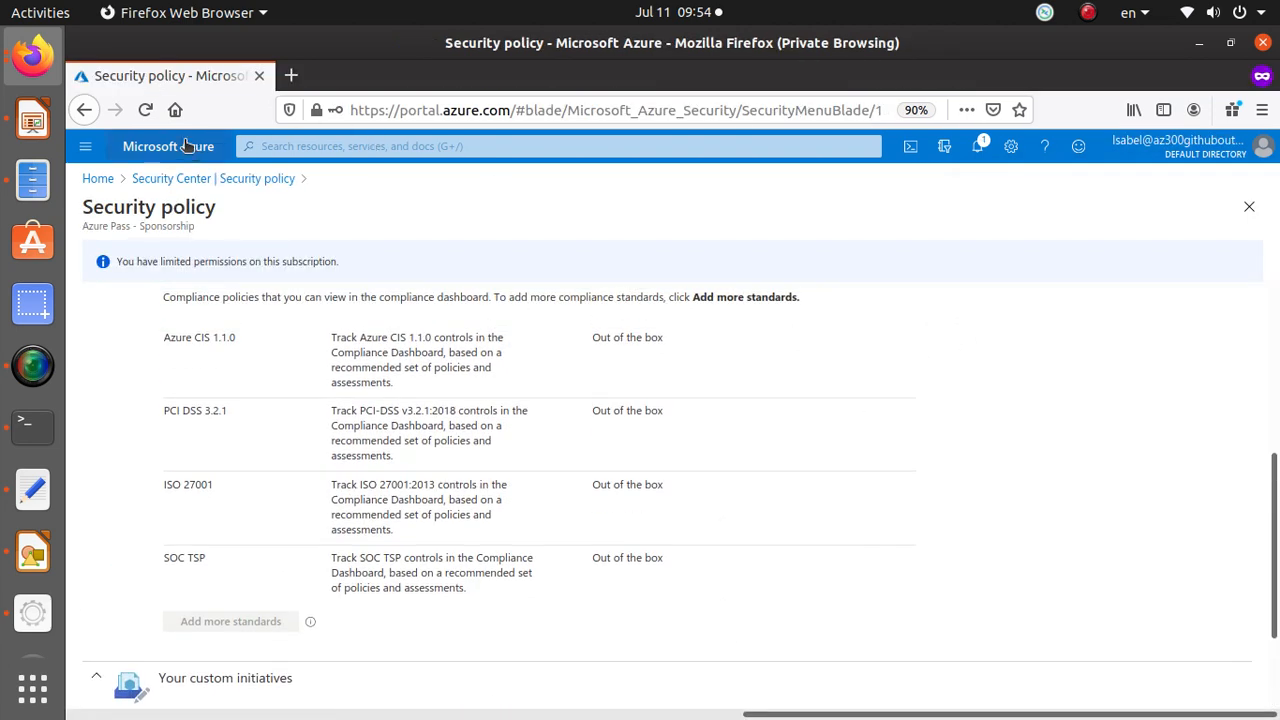
click(146, 110)
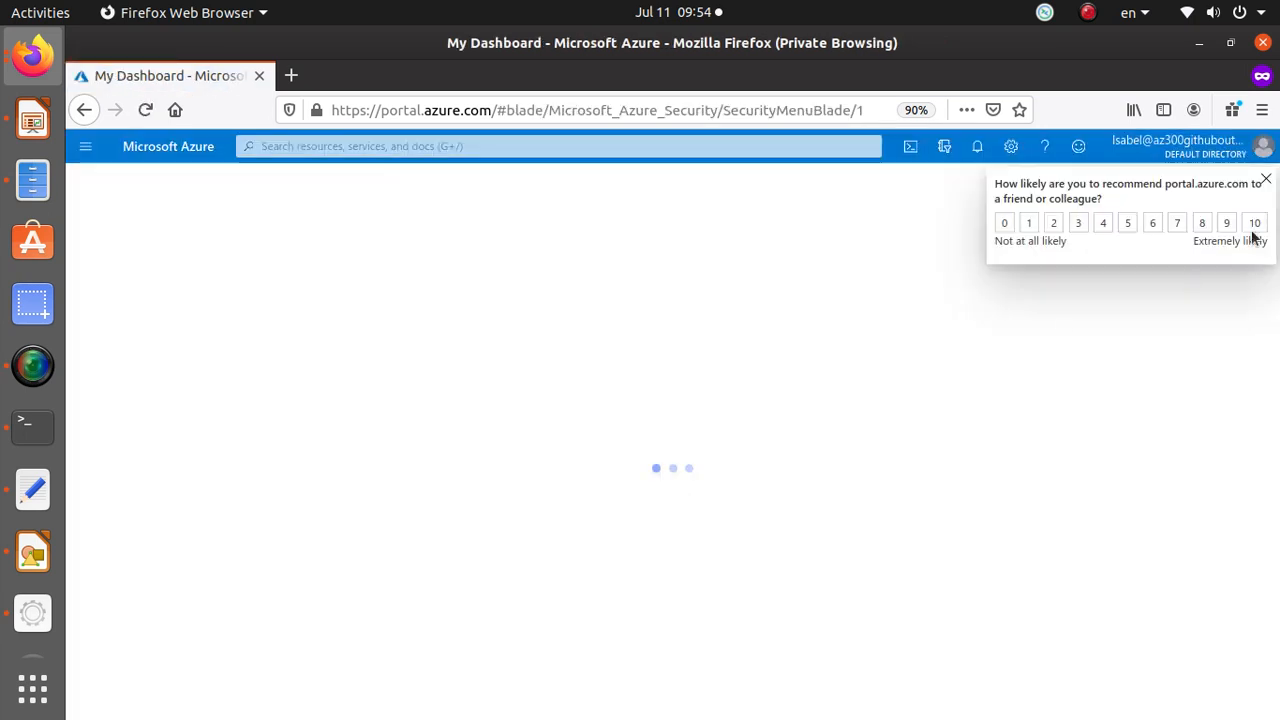
click(1265, 180)
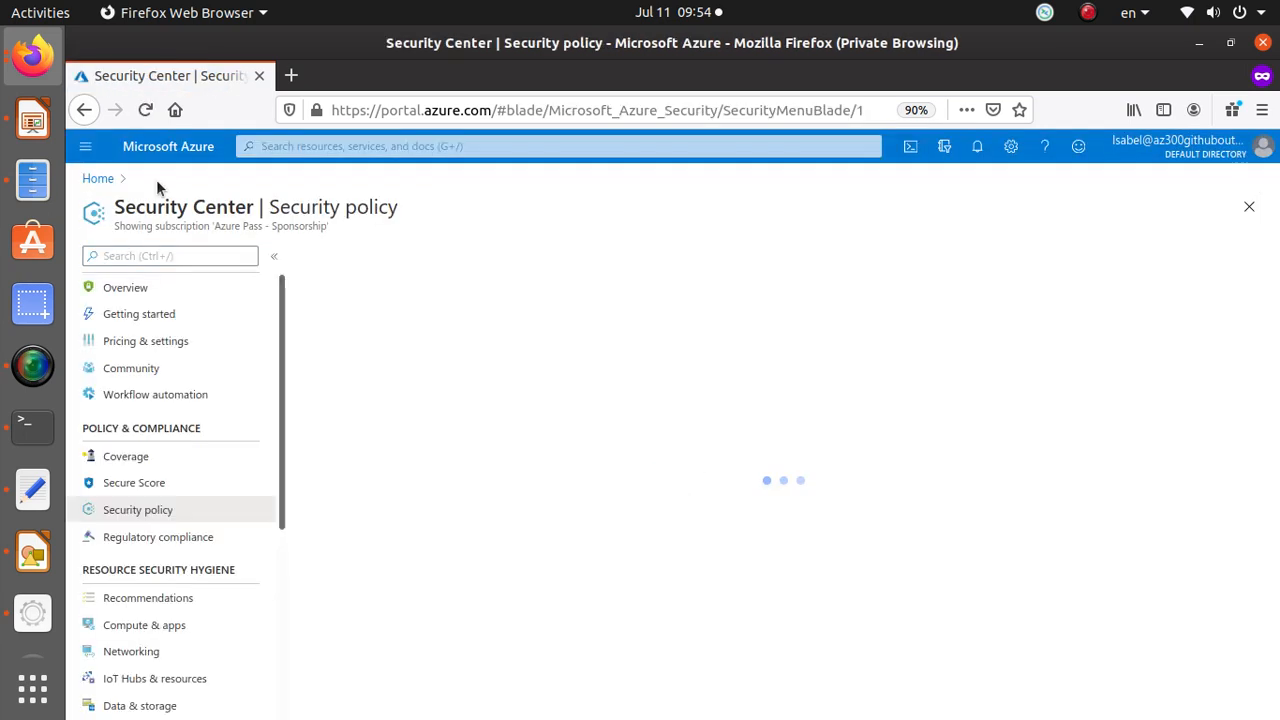
click(100, 179)
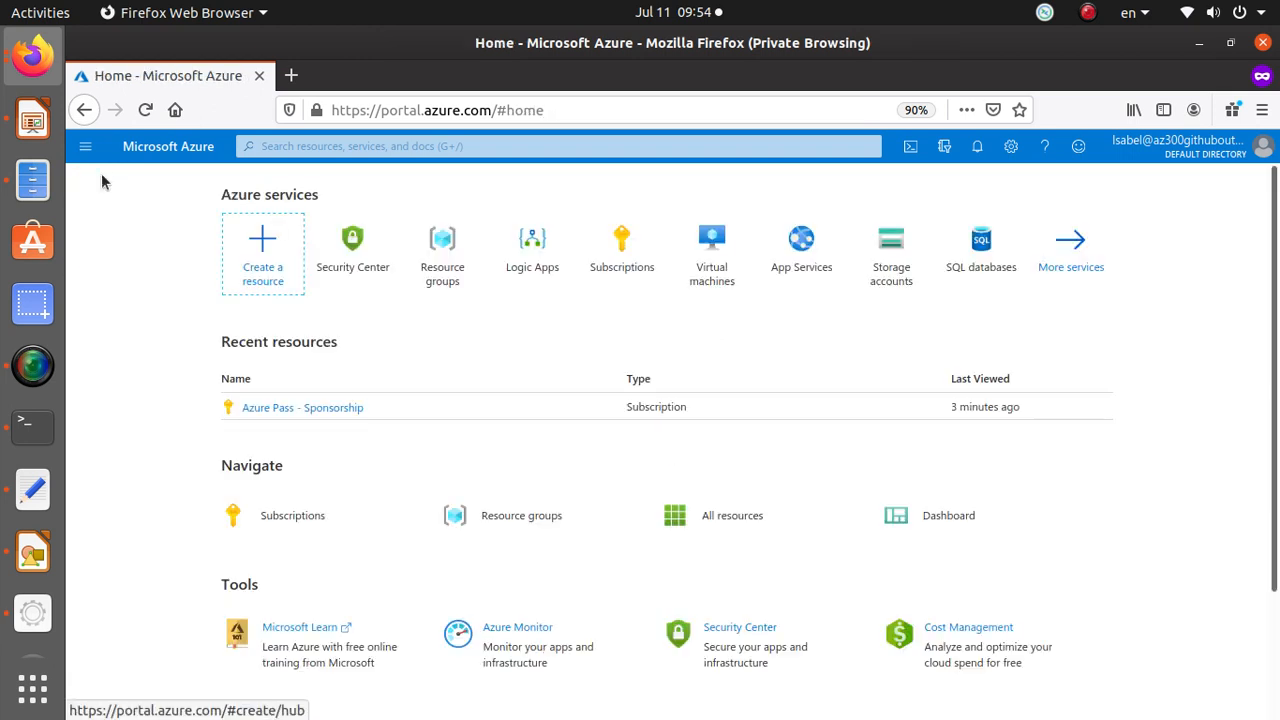
click(330, 408)
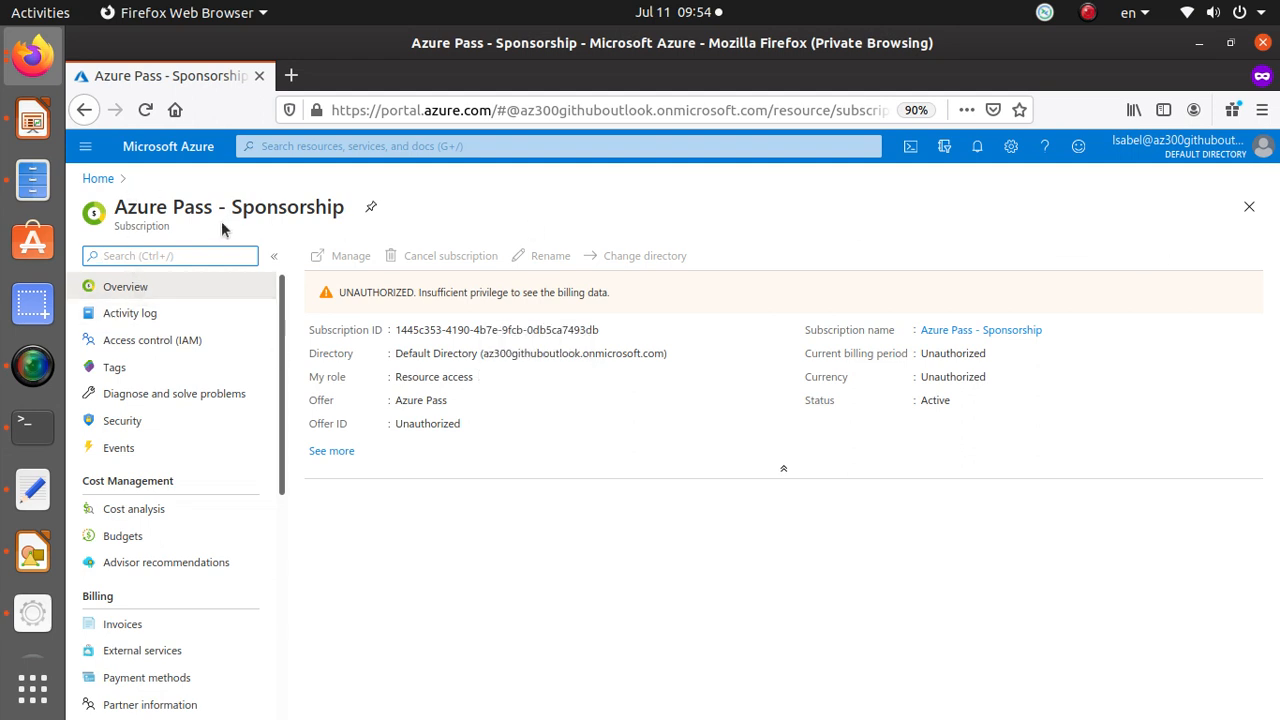
click(99, 180)
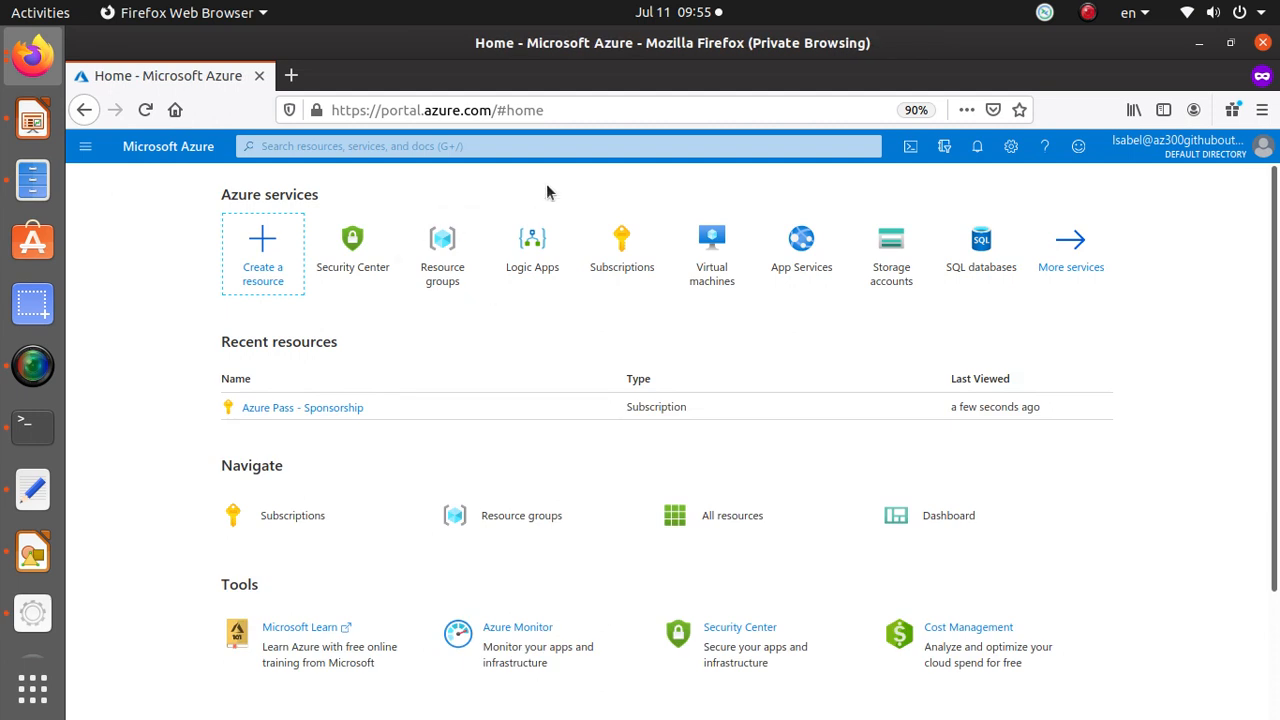
Open the Users list in Azure Active Directory by searching for active.
click(455, 146)
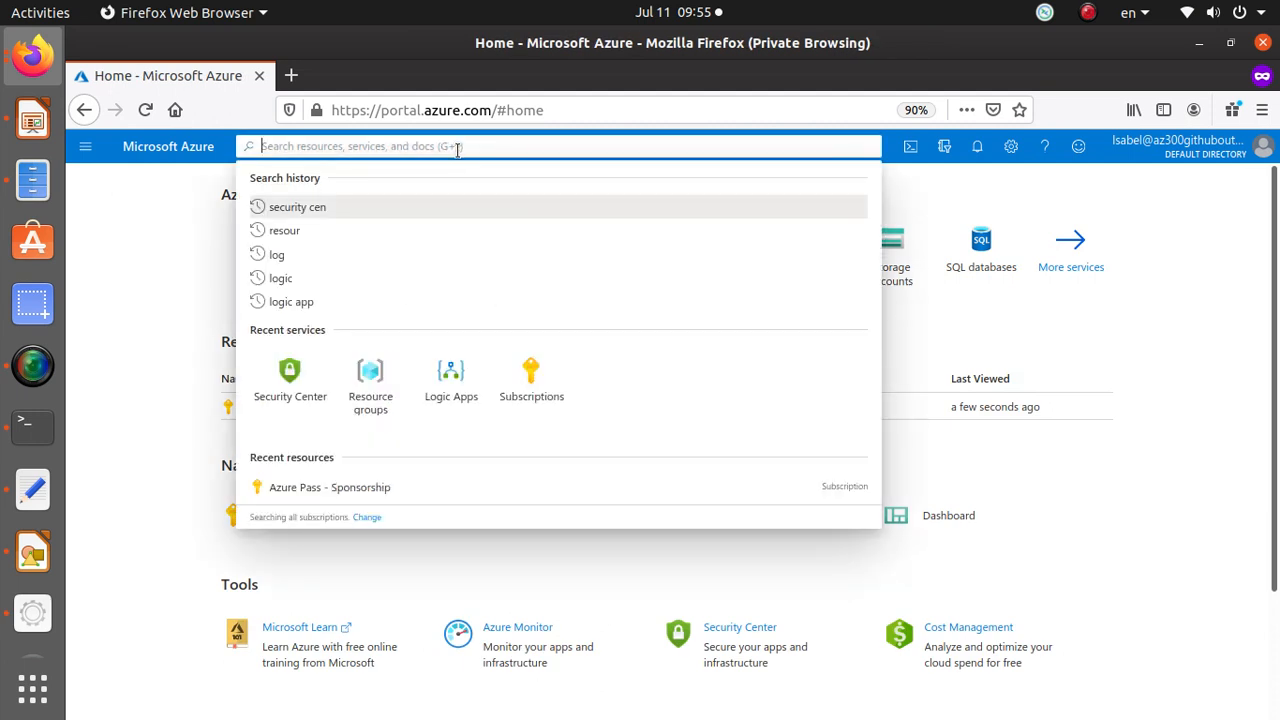
text(active)
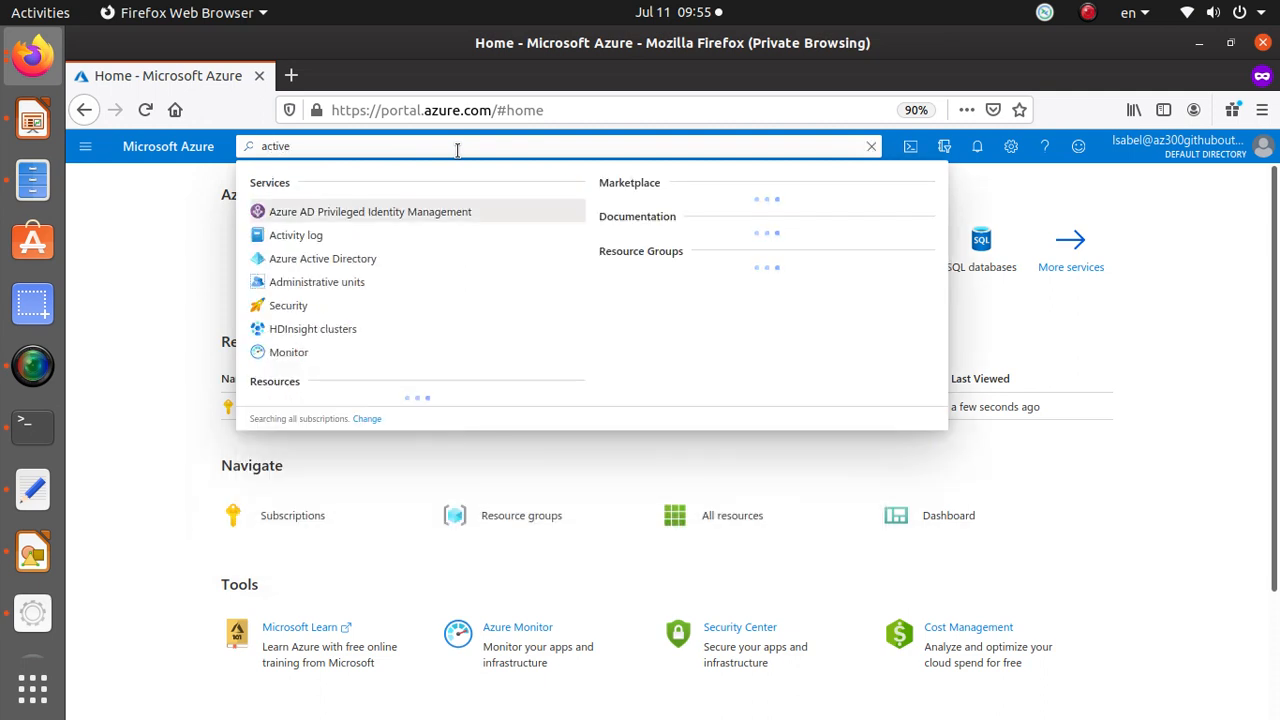
click(351, 257)
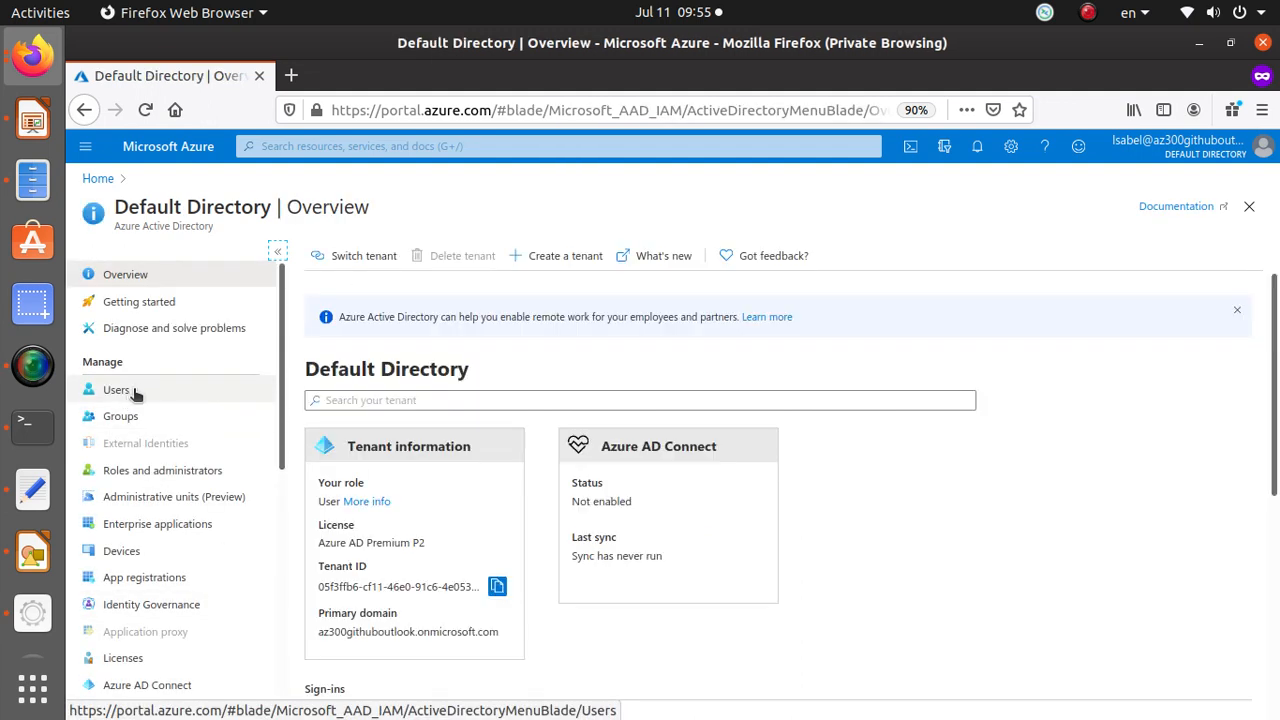
click(116, 390)
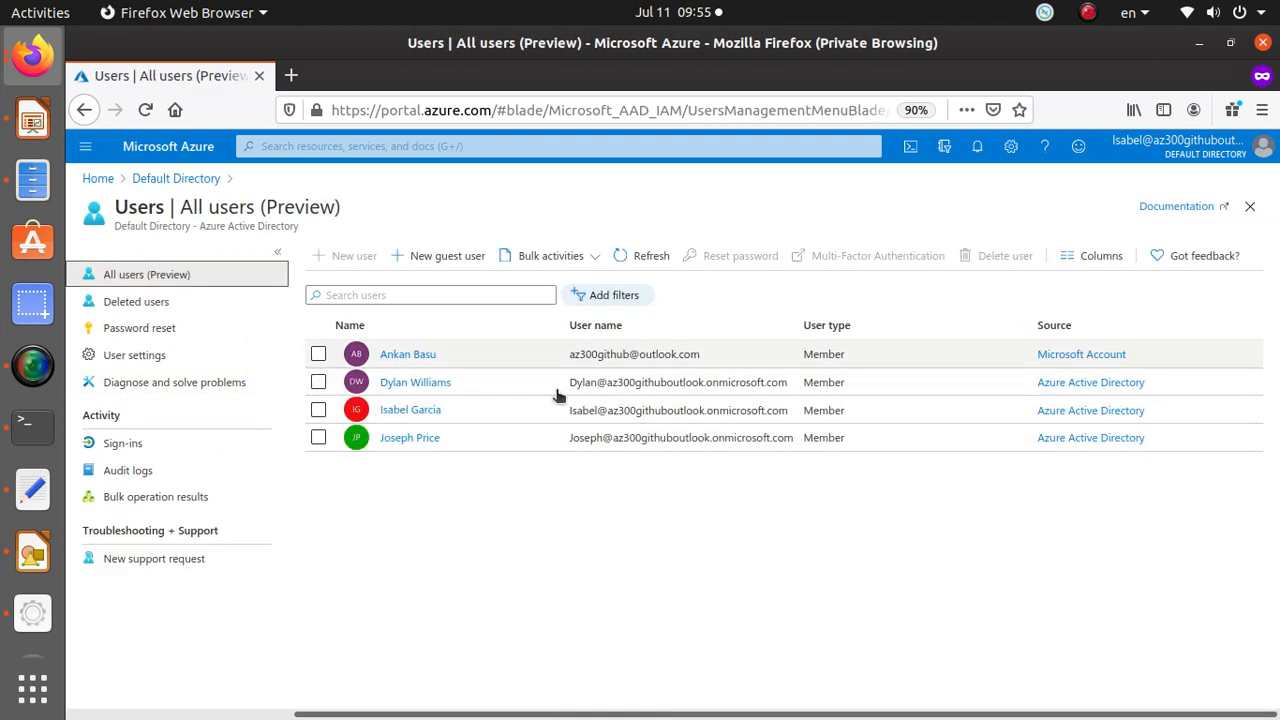
Open the user's profile from the Users list and scroll through its details.
click(418, 411)
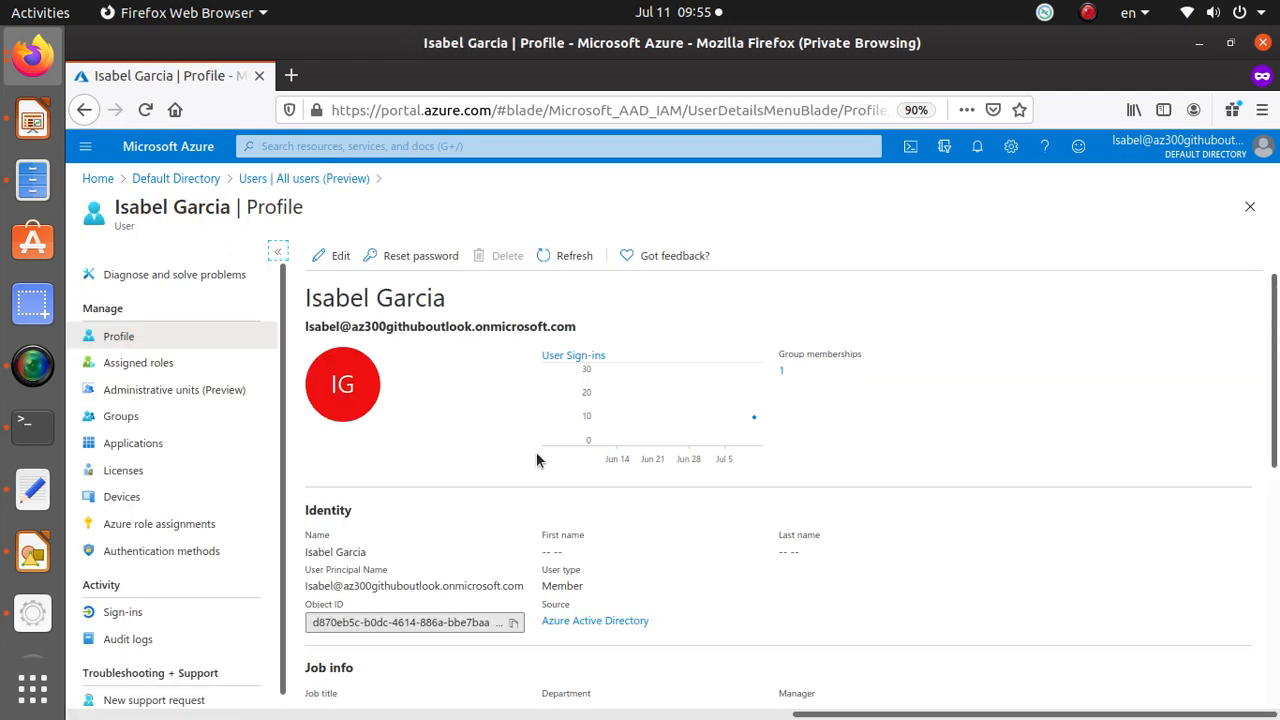
scroll(537, 455, down, 3)
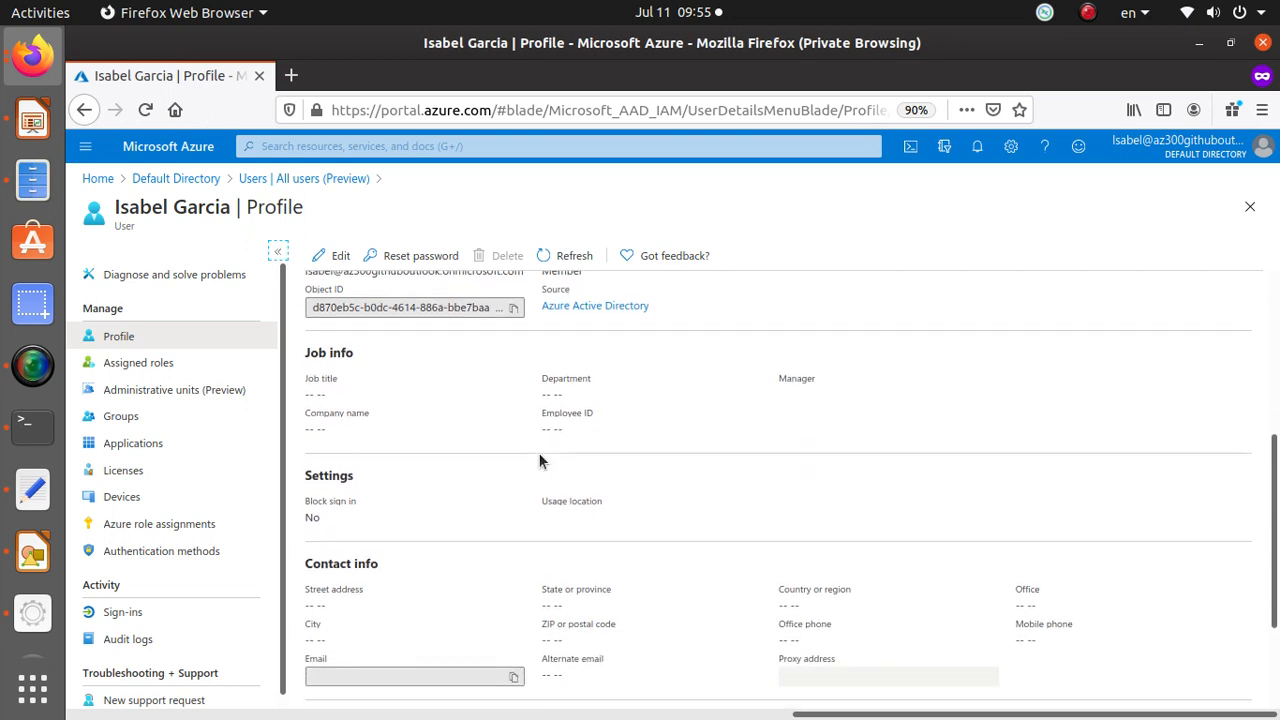
scroll(539, 461, down, 2)
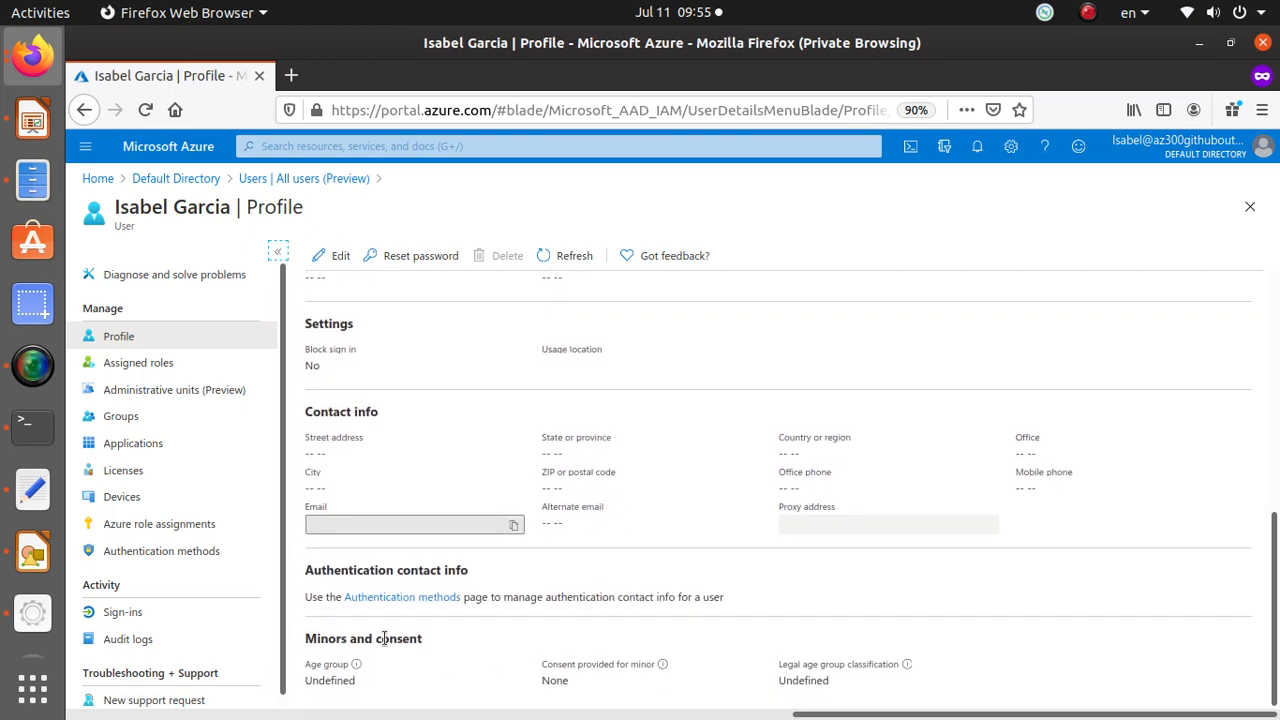
scroll(383, 638, up, 3)
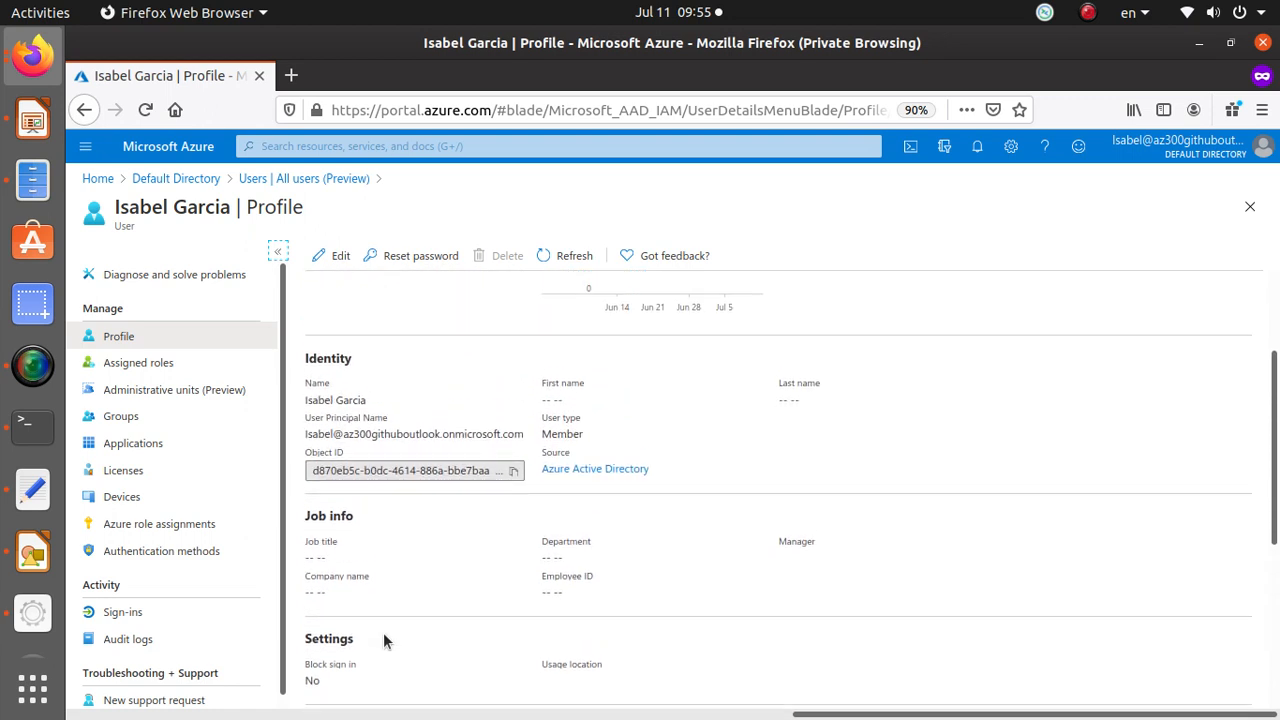
scroll(380, 491, up, 1)
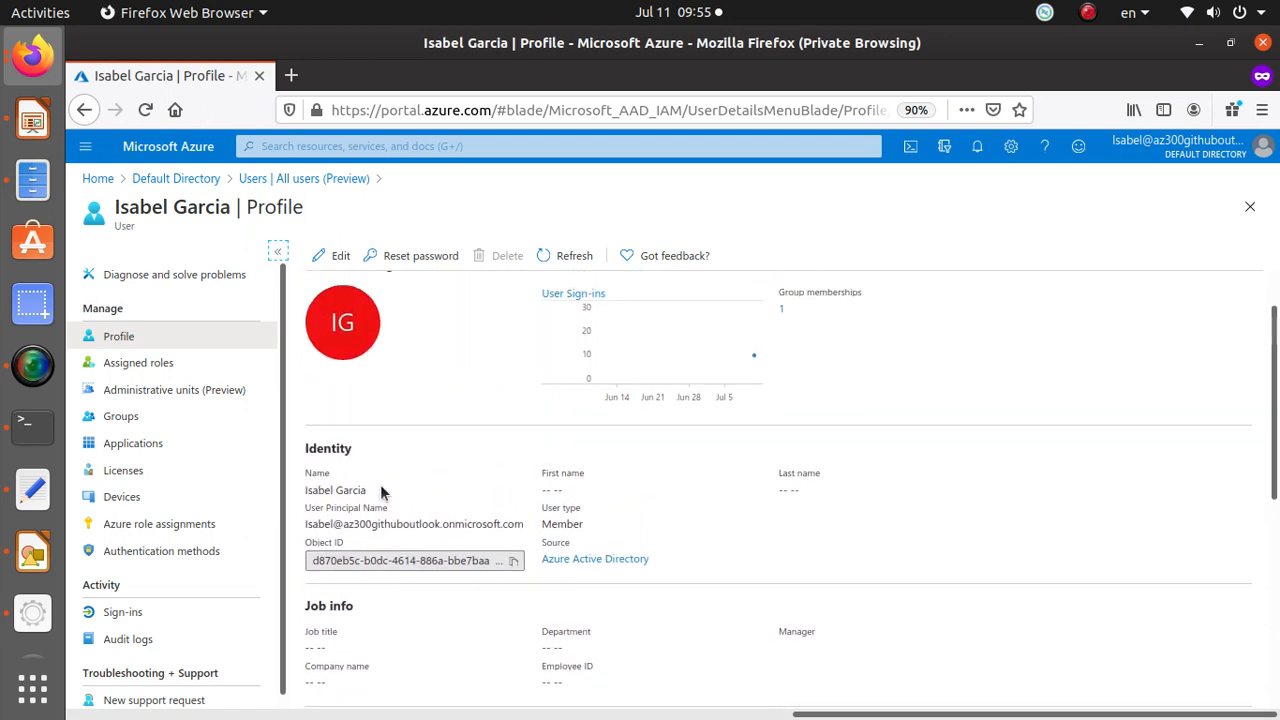
scroll(381, 491, up, 1)
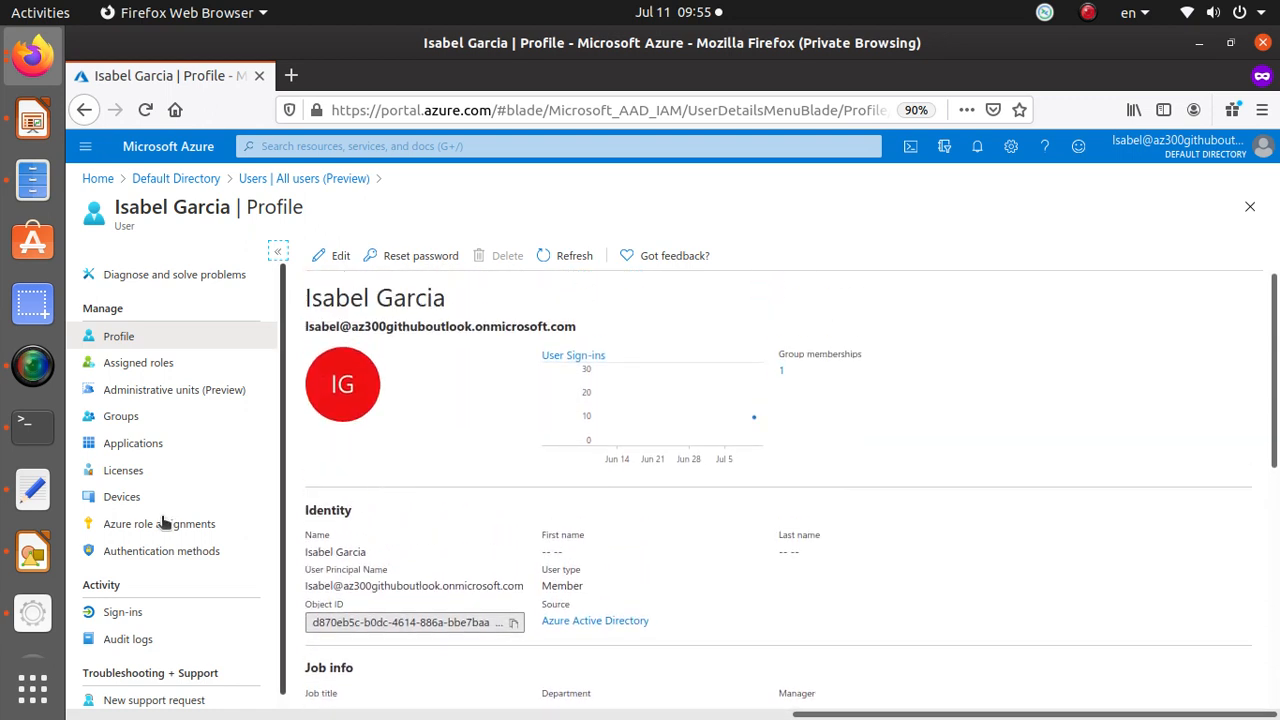
View the user's Azure role assignments and open the Azure Pass - Sponsorship subscription to examine its role.
click(224, 532)
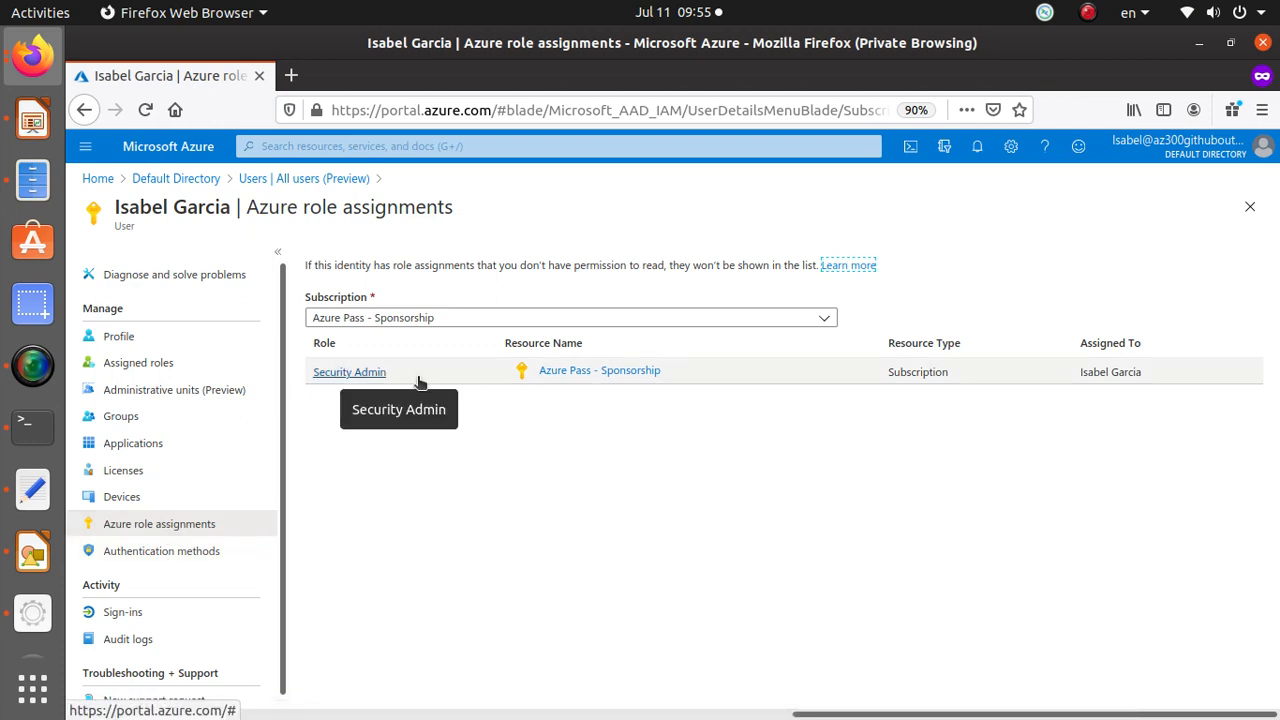
click(600, 372)
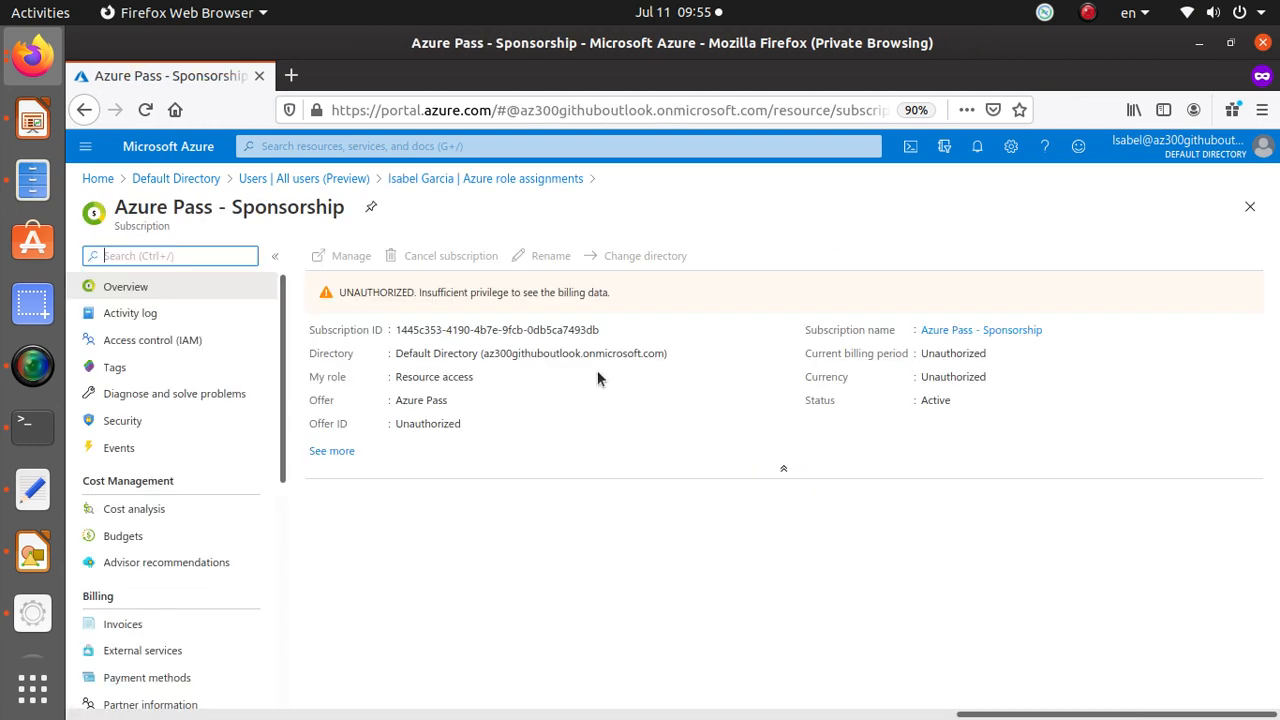
drag(392, 377, 478, 378)
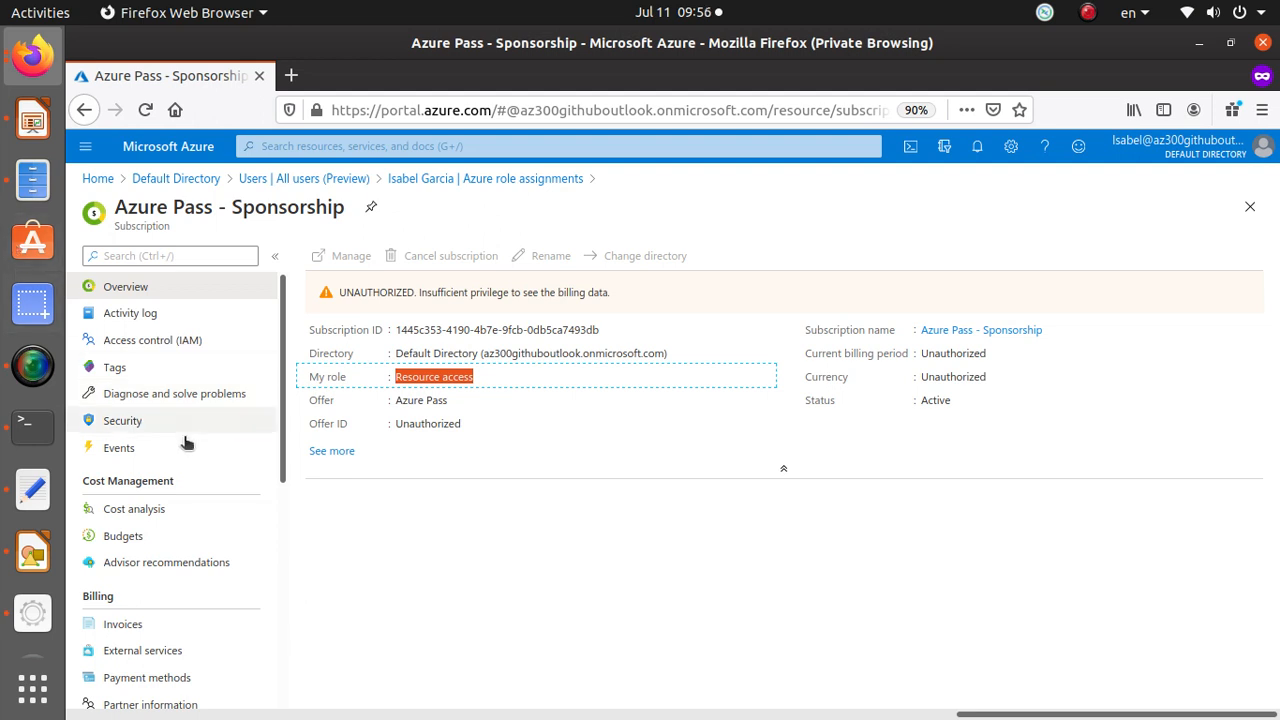
scroll(272, 420, down, 1)
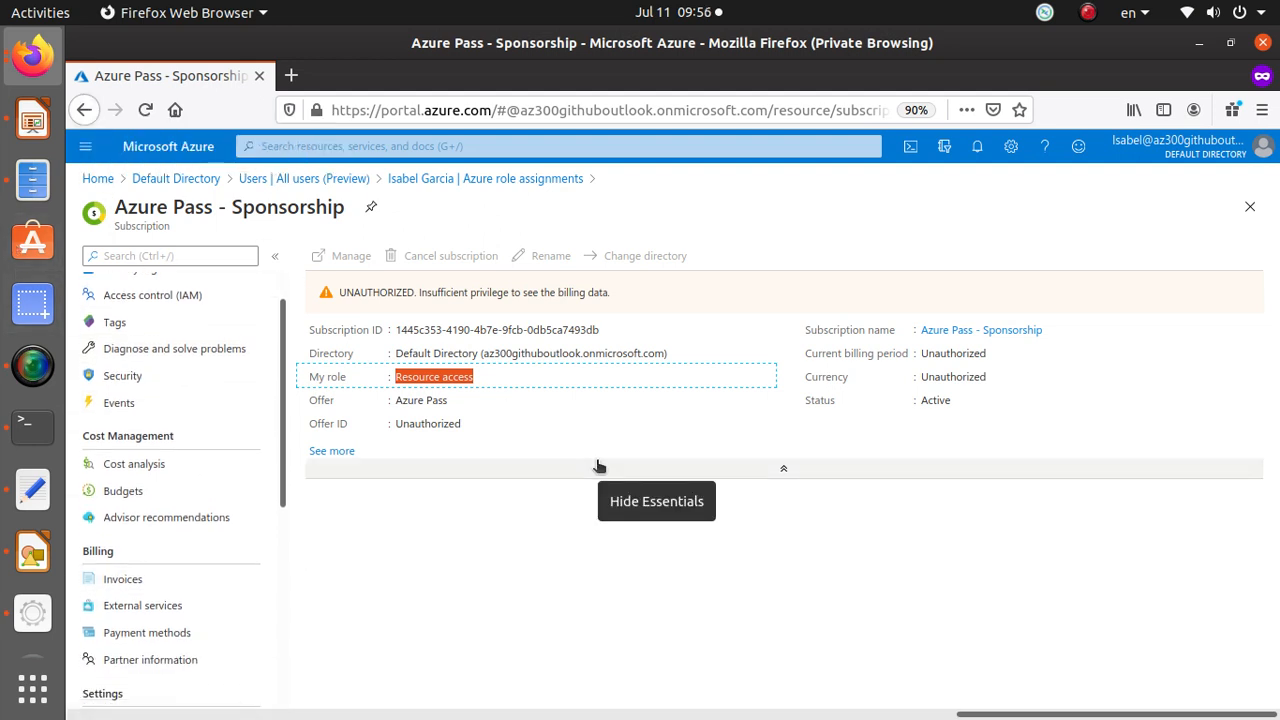
Go to Resource groups and inspect PeeringRG, DefaultResourceGroup-SEA, NetworkWatcherRG and cloud-shell-storage-eastus in turn.
click(103, 184)
click(526, 288)
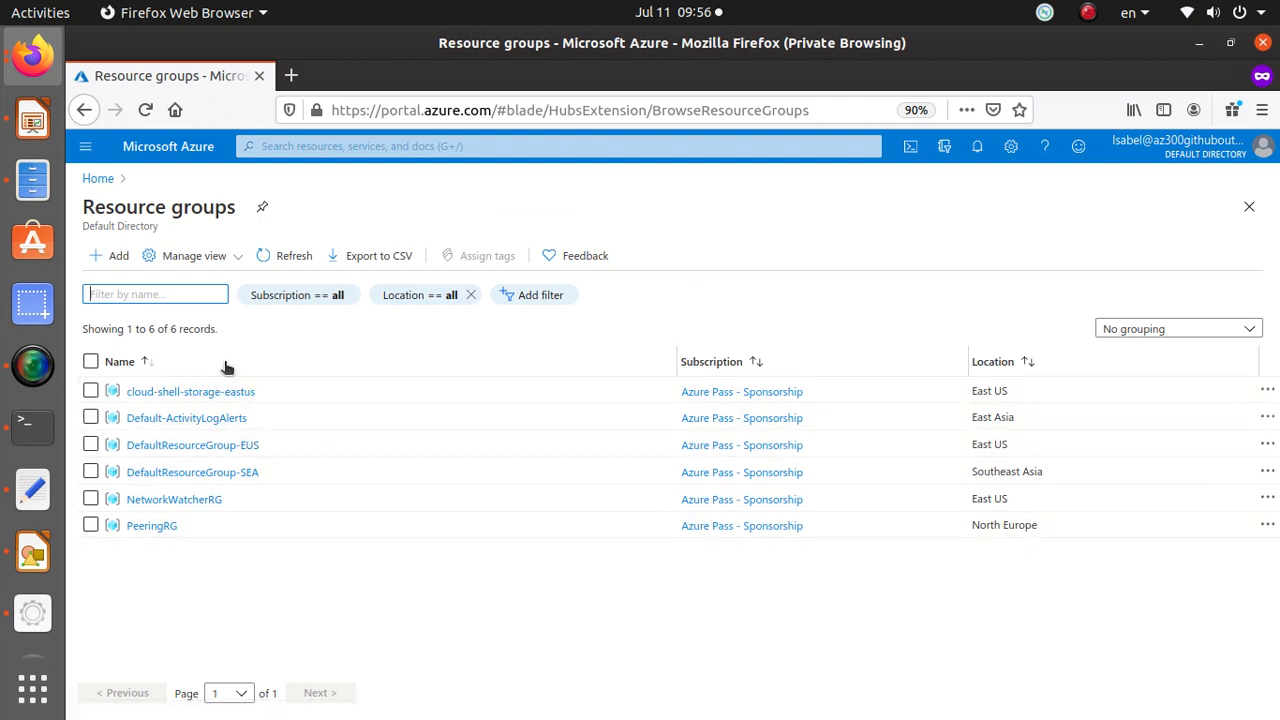
click(165, 525)
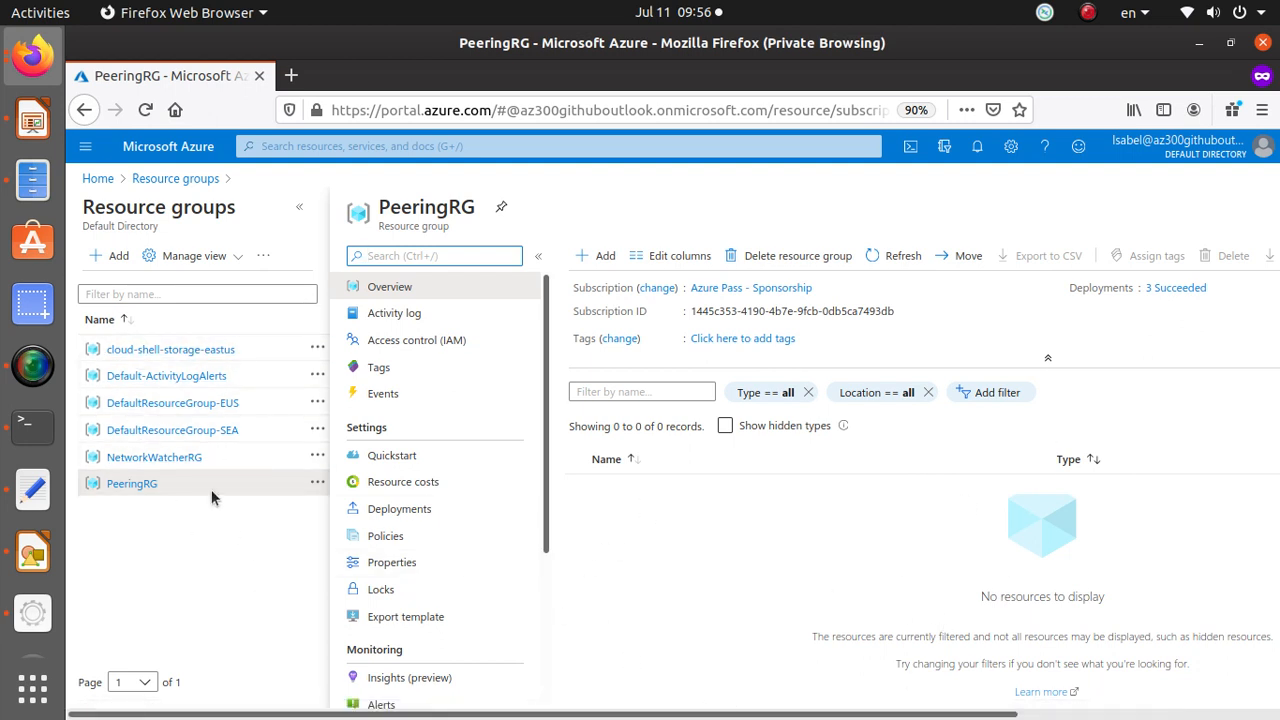
click(186, 430)
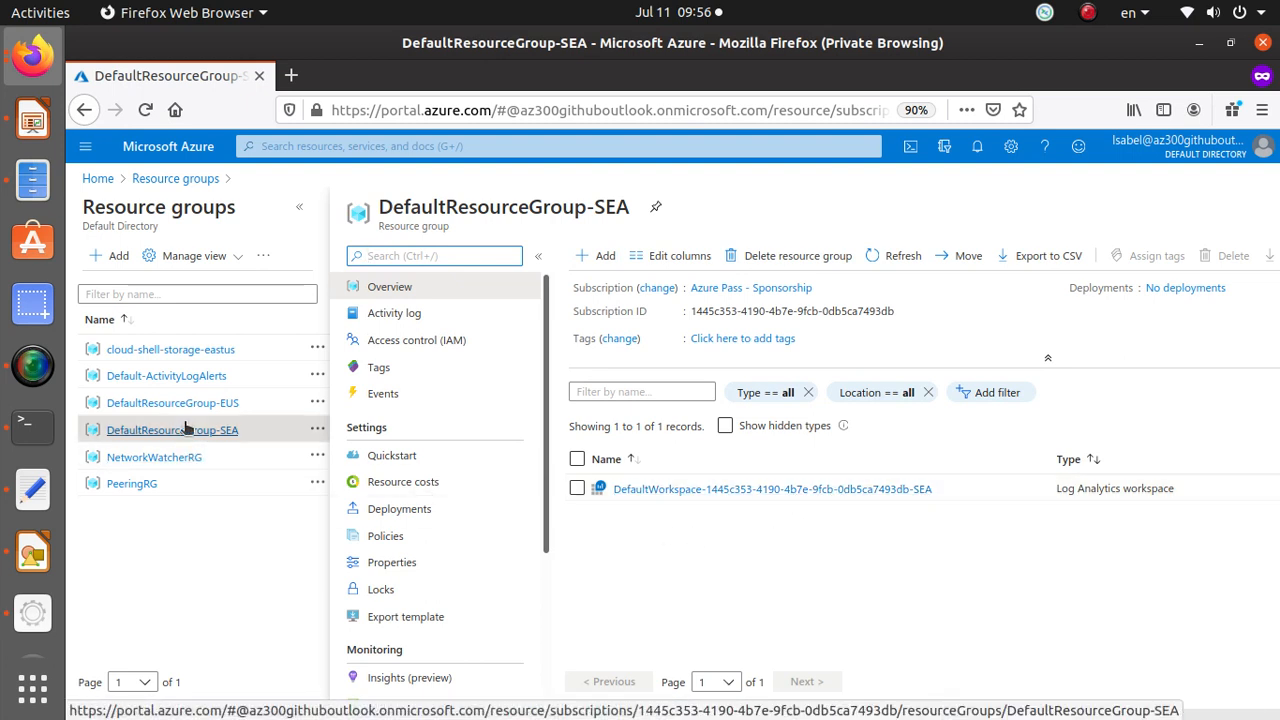
click(168, 458)
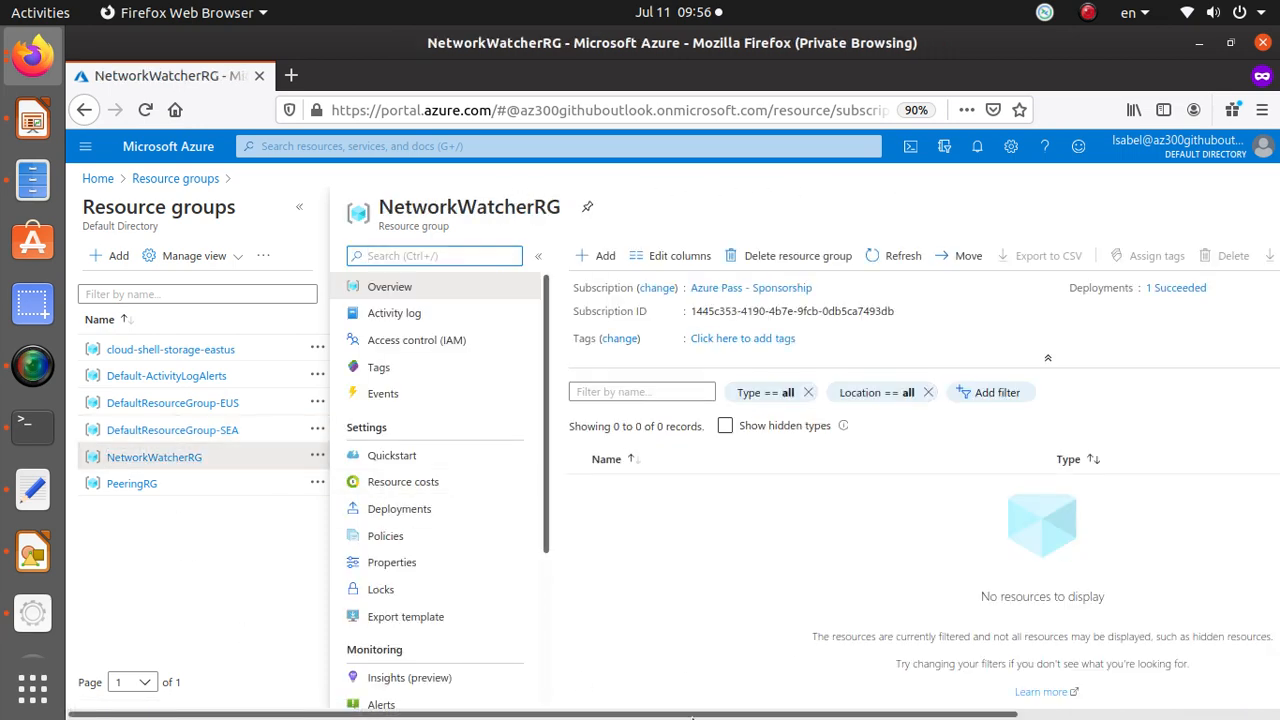
click(206, 349)
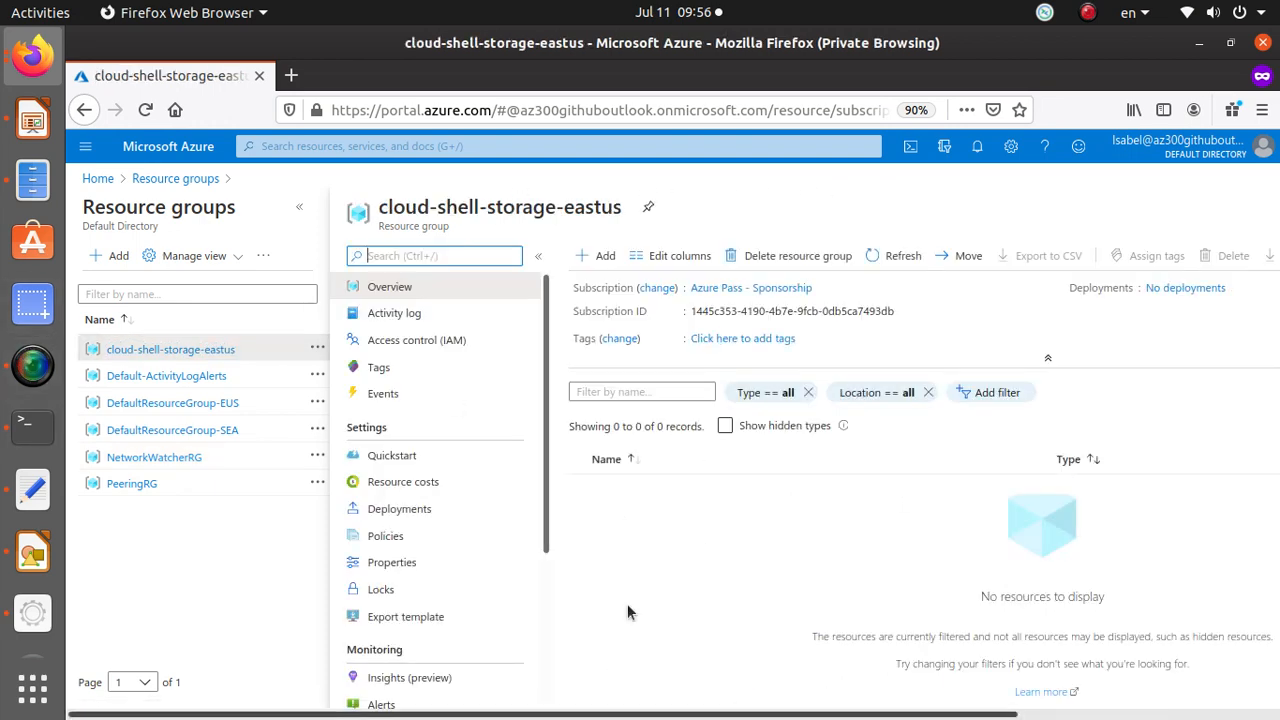
Inspect Default-ActivityLogAlerts, DefaultResourceGroup-EUS, DefaultResourceGroup-SEA and PeeringRG and their resource types.
click(200, 375)
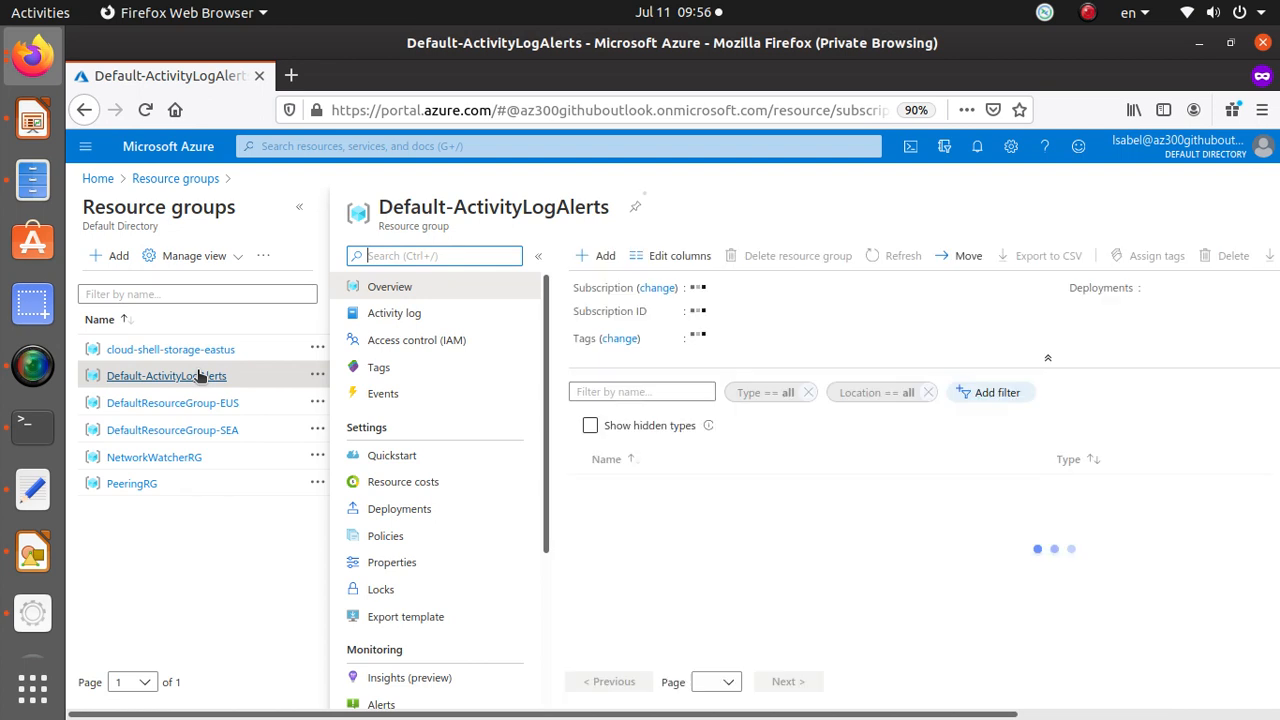
click(194, 408)
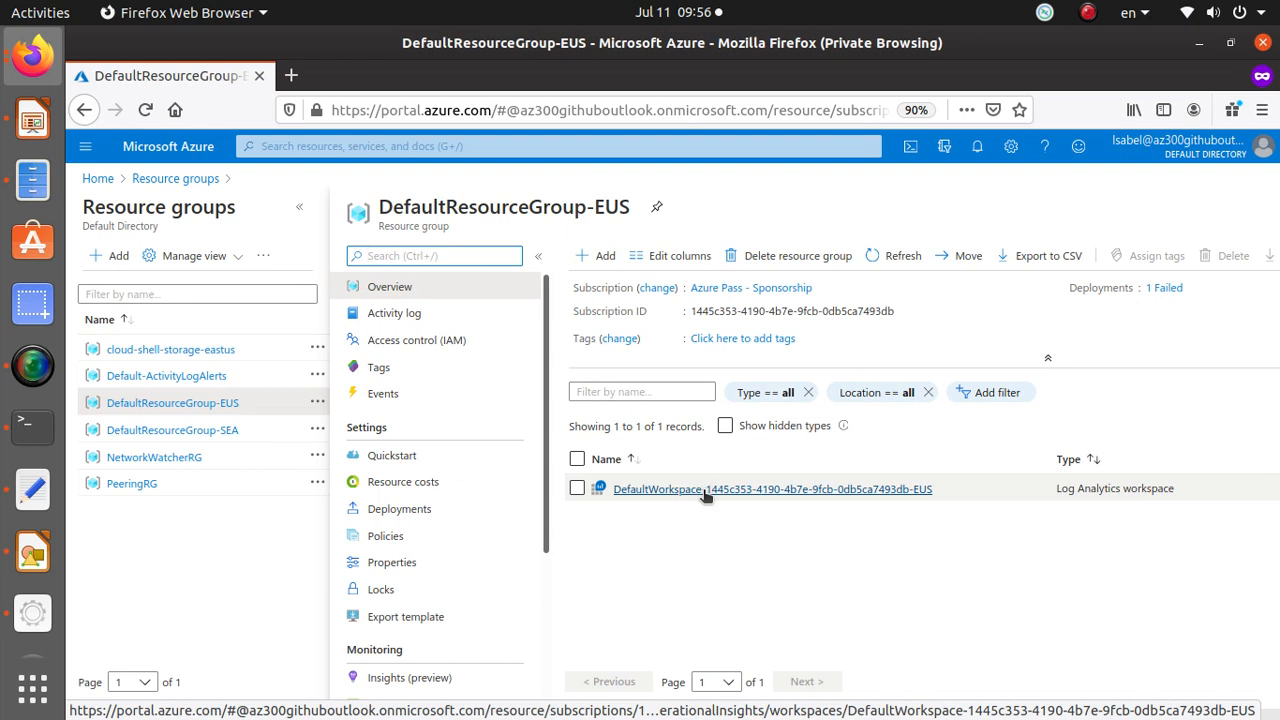
drag(1061, 488, 1243, 488)
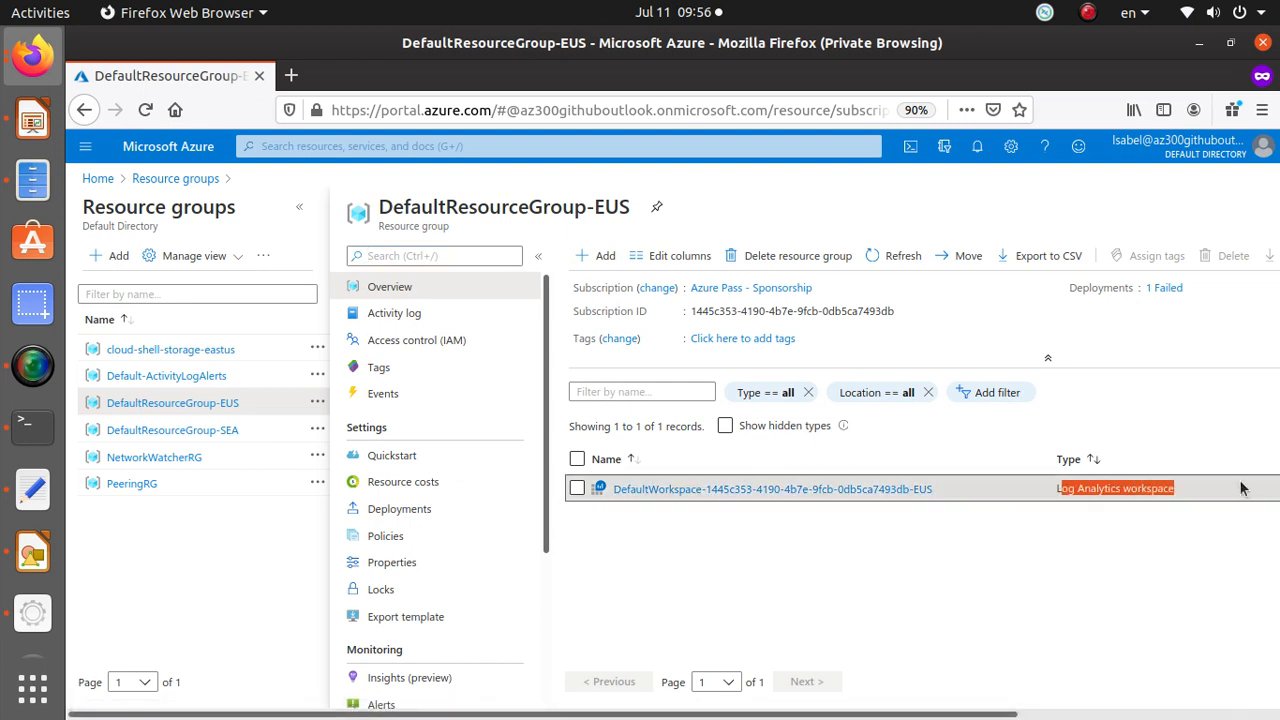
click(190, 431)
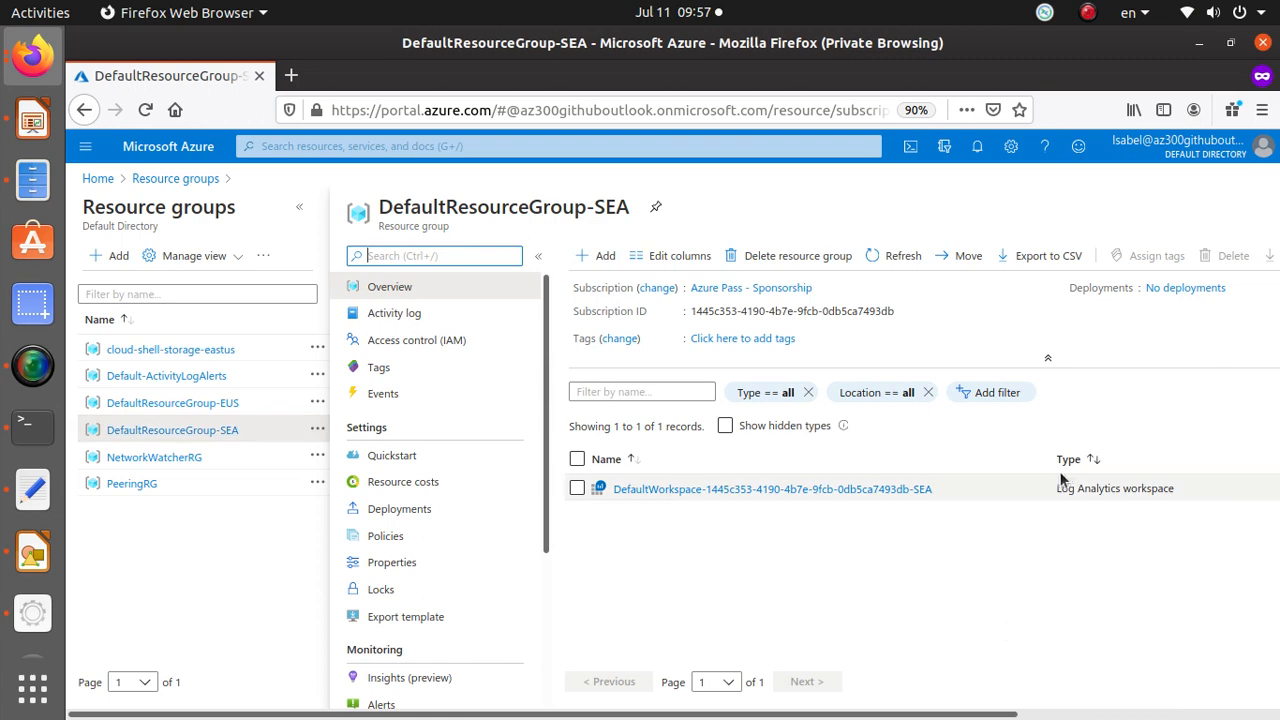
drag(1058, 488, 1245, 493)
click(215, 460)
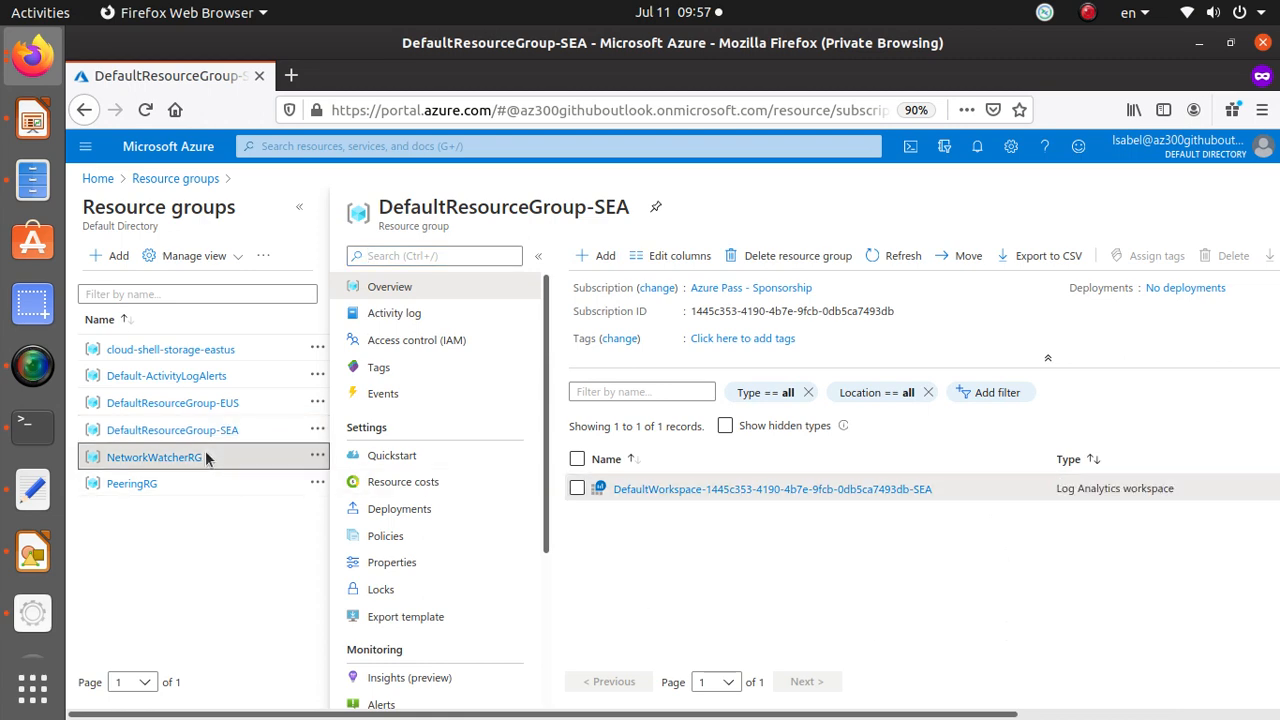
click(137, 488)
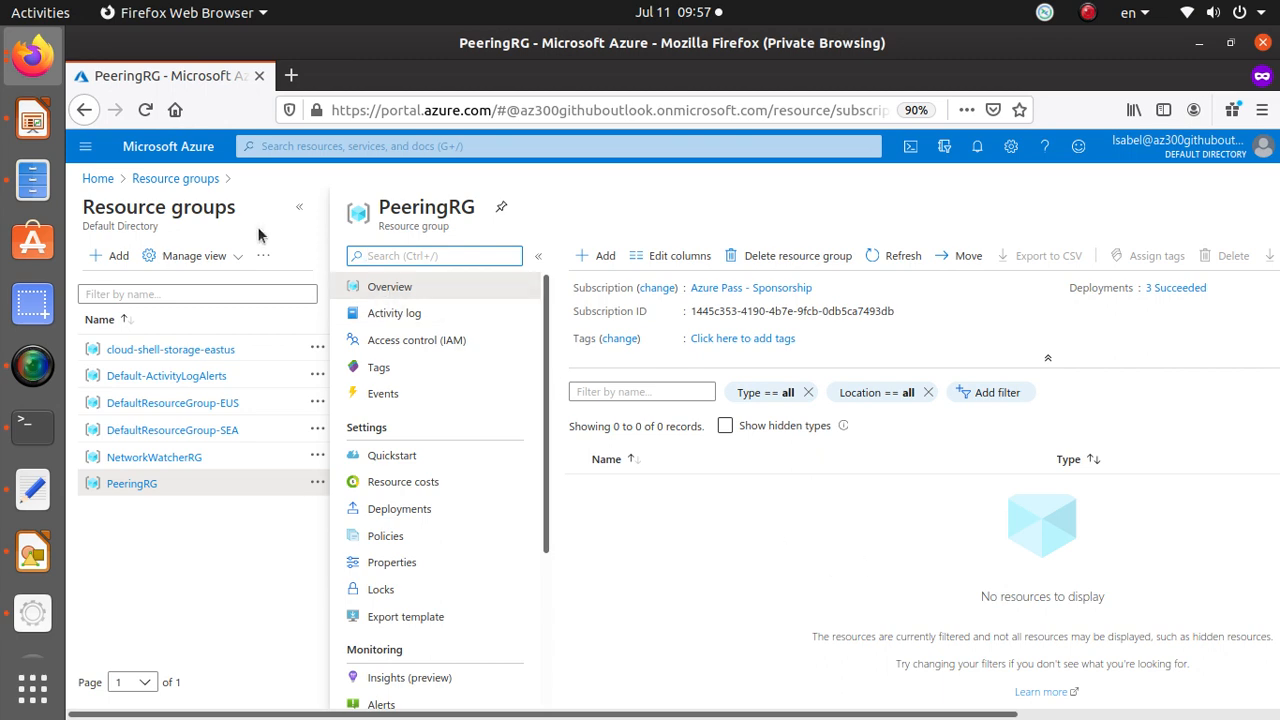
Open Security Center's Security policy for the subscription and view the Add more standards list.
click(97, 178)
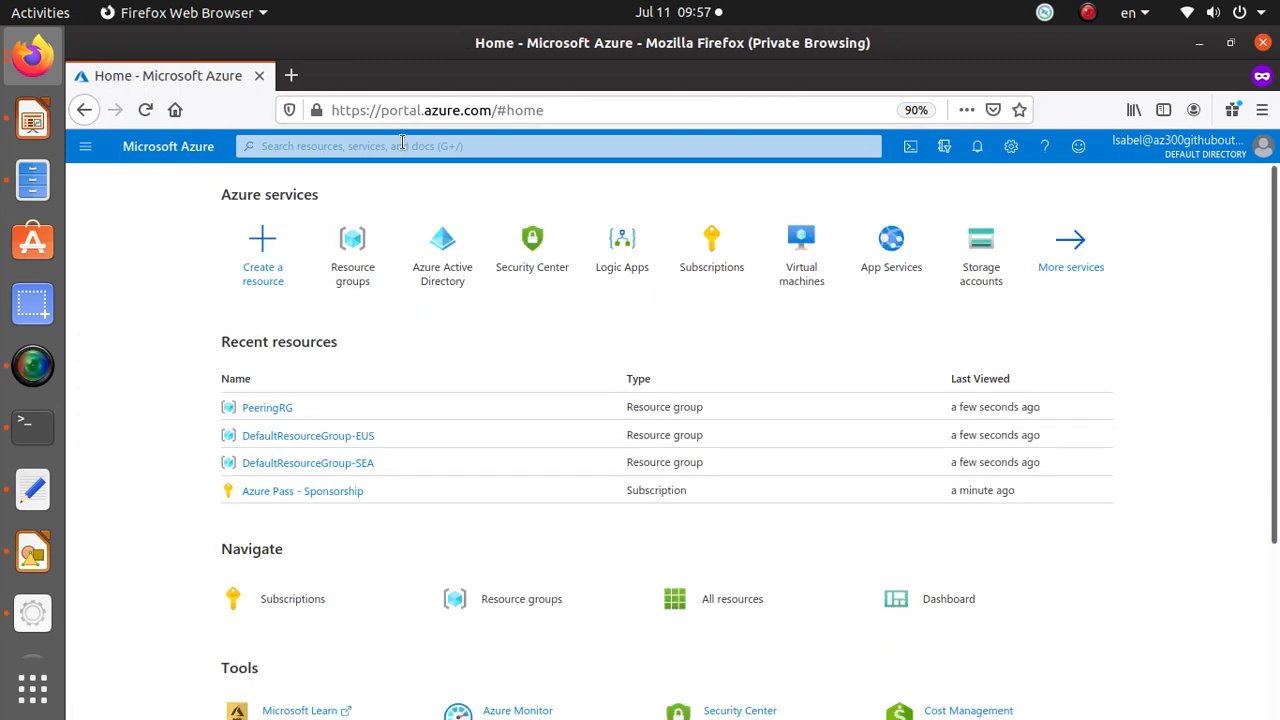
click(549, 268)
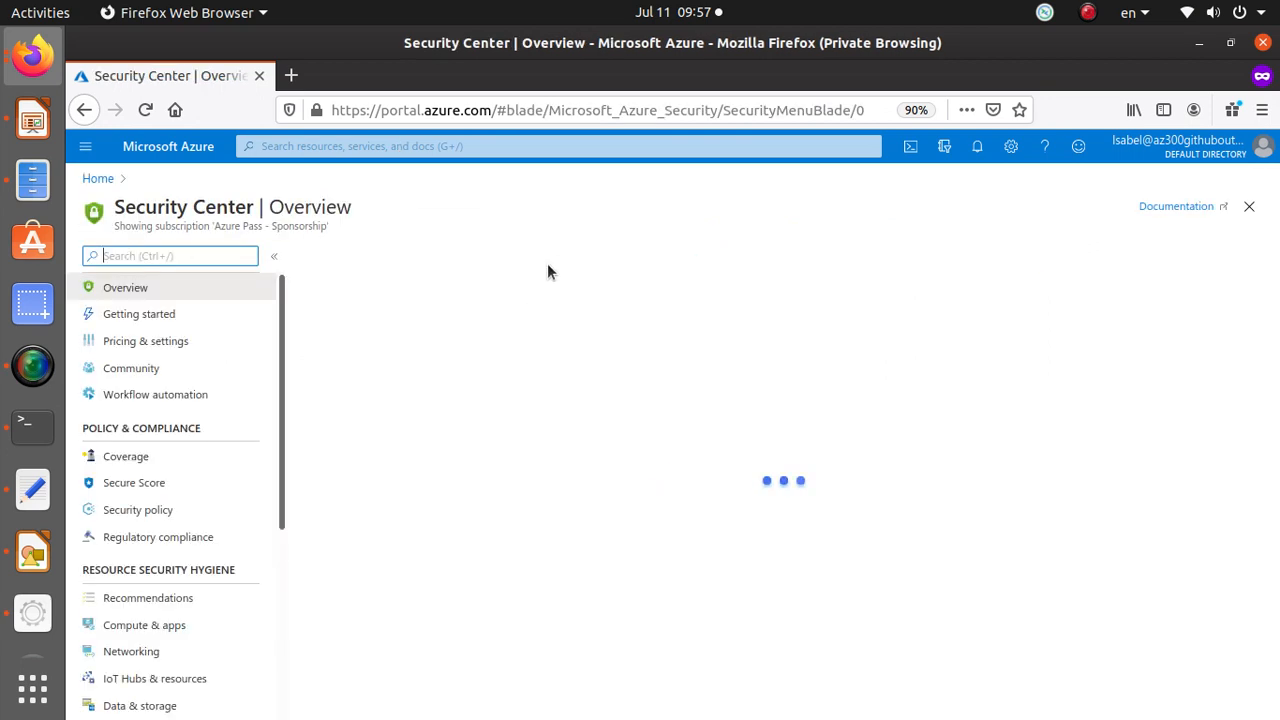
scroll(255, 426, down, 3)
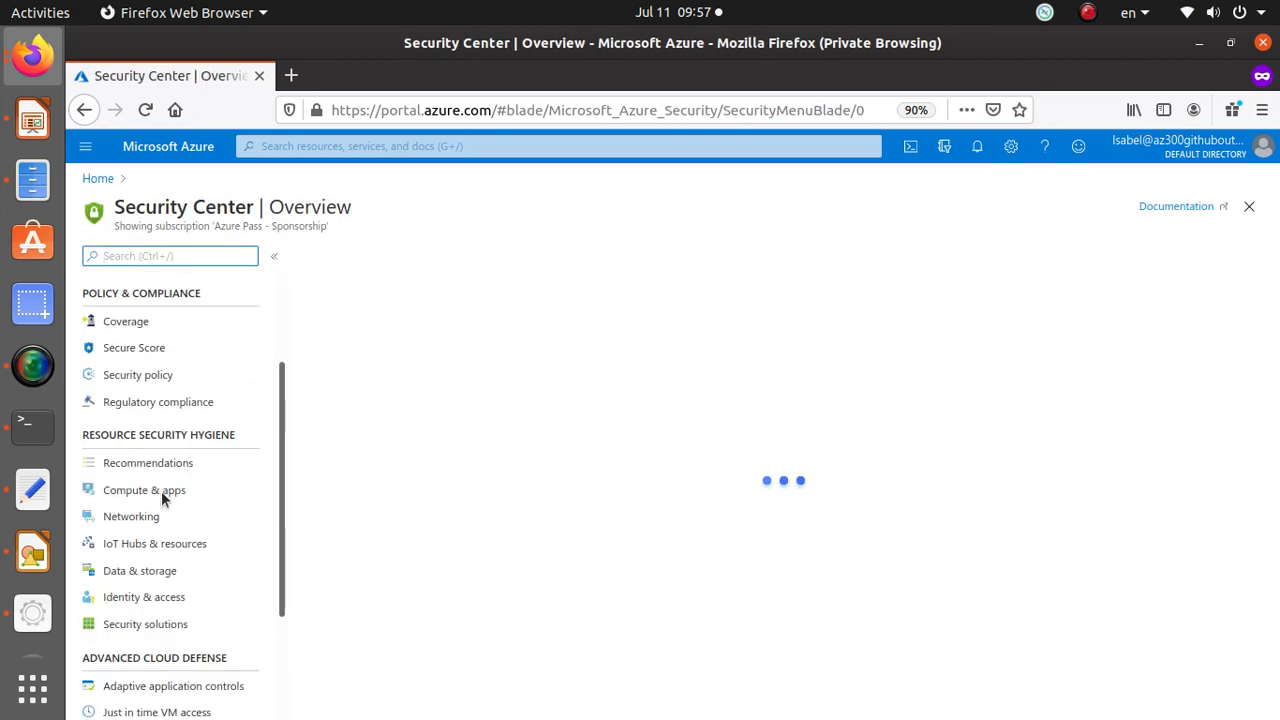
click(164, 381)
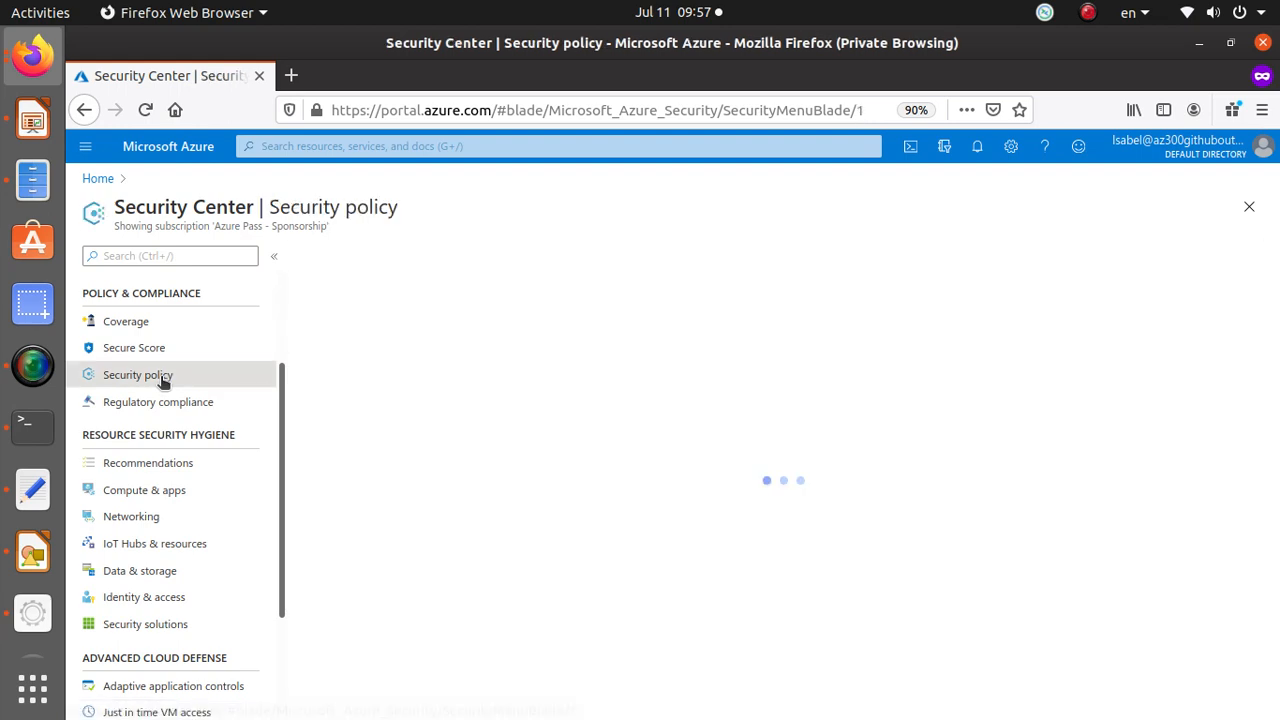
click(444, 537)
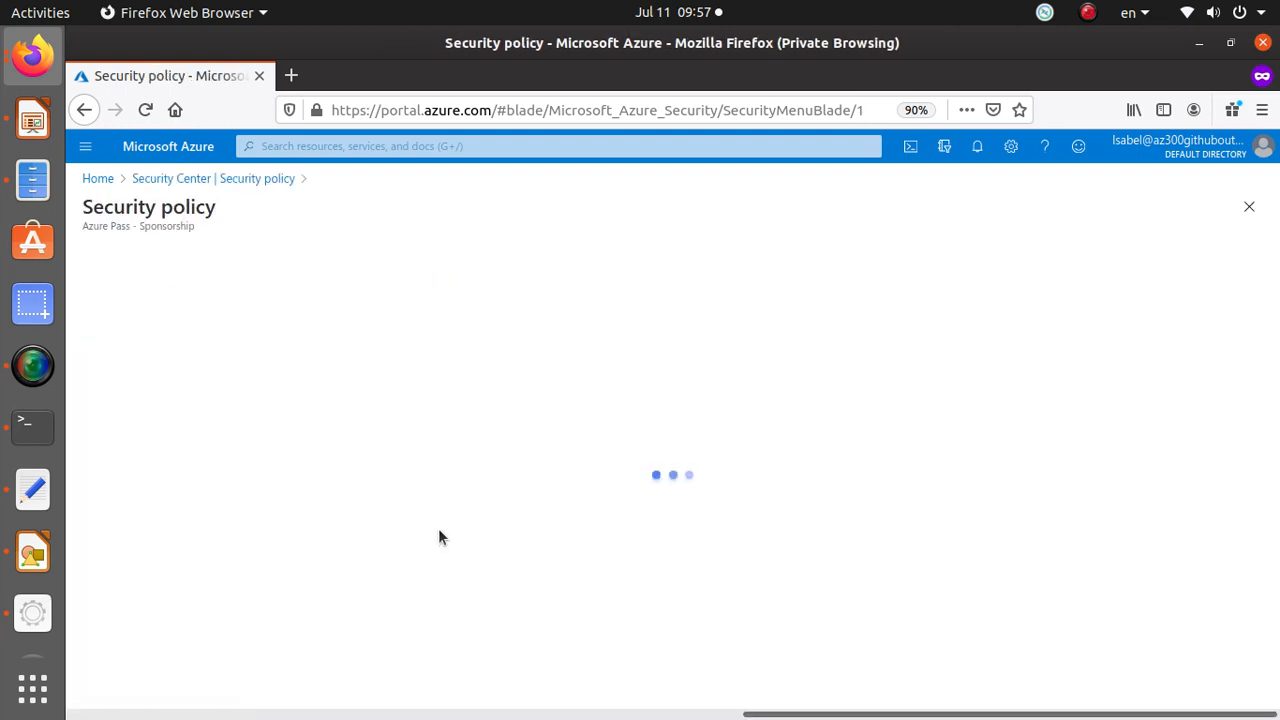
scroll(415, 503, down, 8)
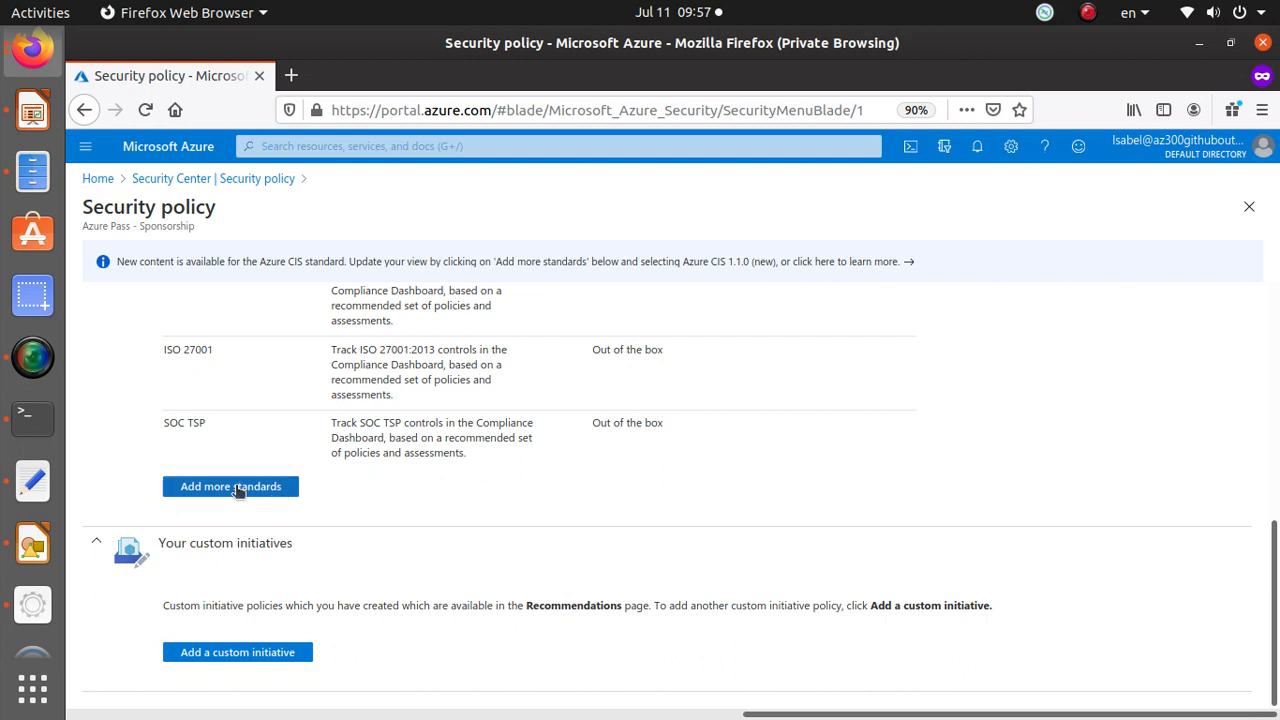
click(236, 488)
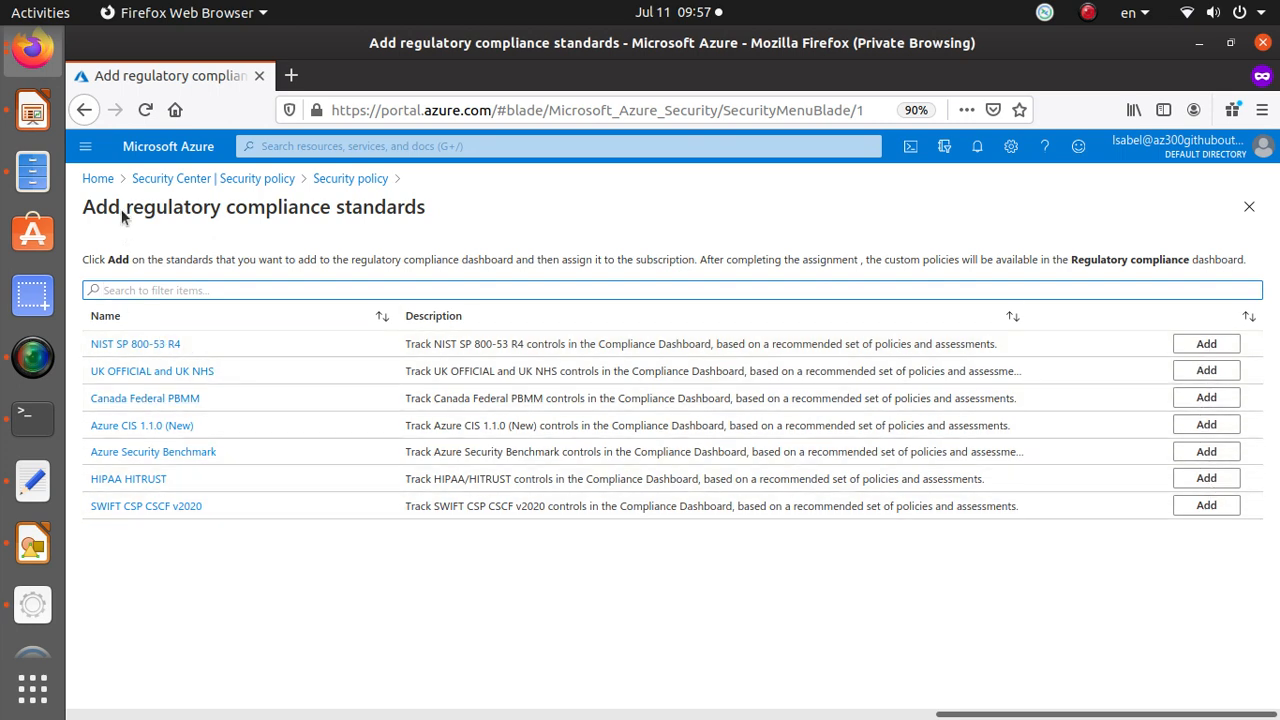
Return to Security policy and open the Add custom initiatives page.
click(228, 182)
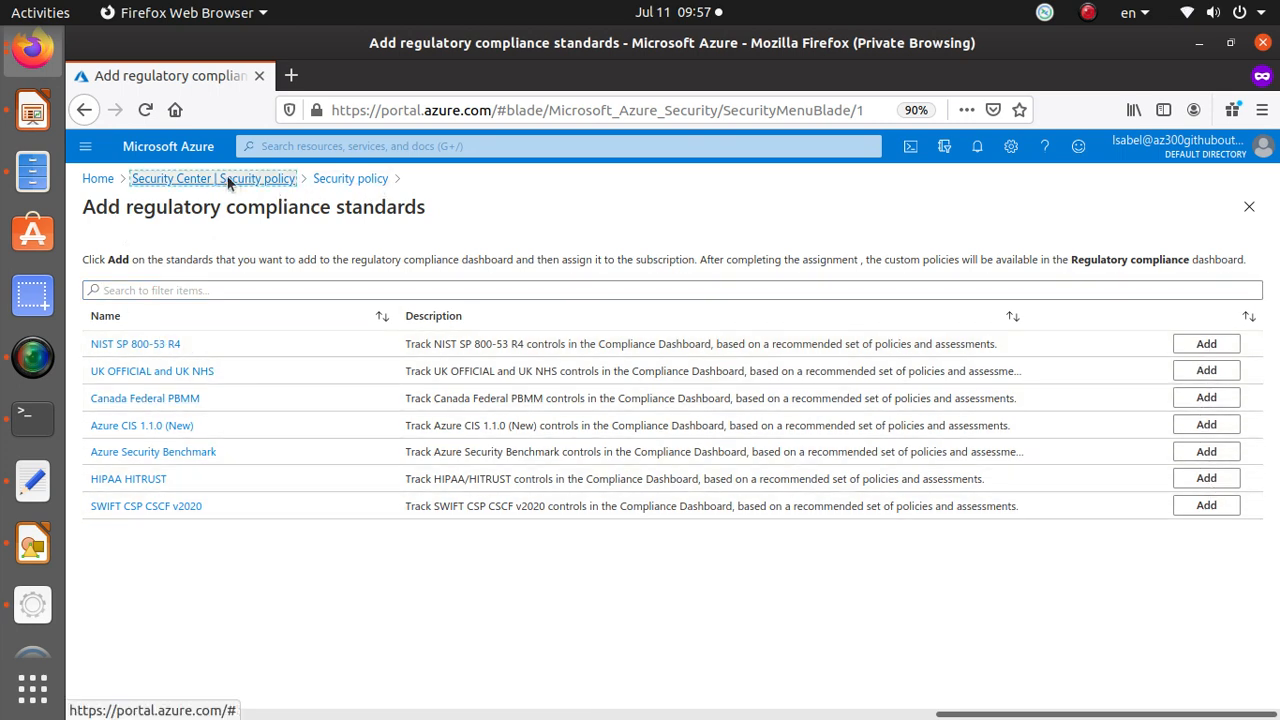
click(461, 536)
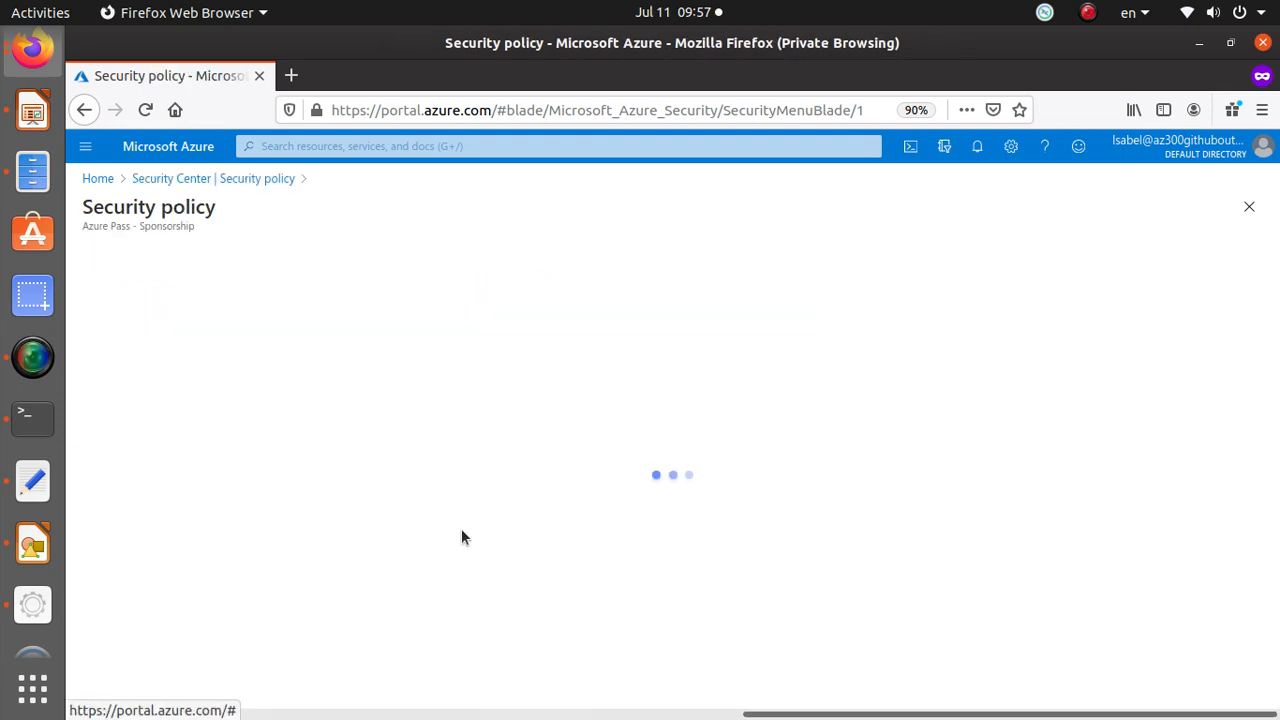
scroll(210, 512, down, 8)
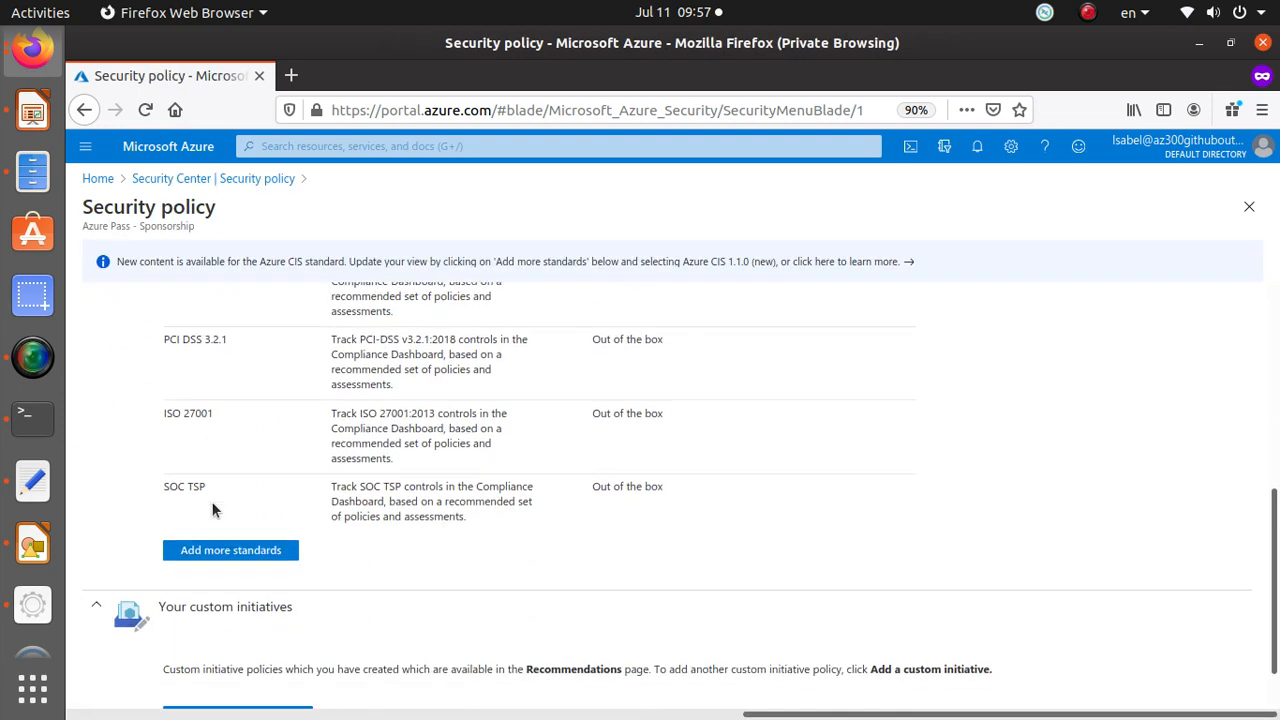
scroll(212, 510, down, 1)
click(230, 660)
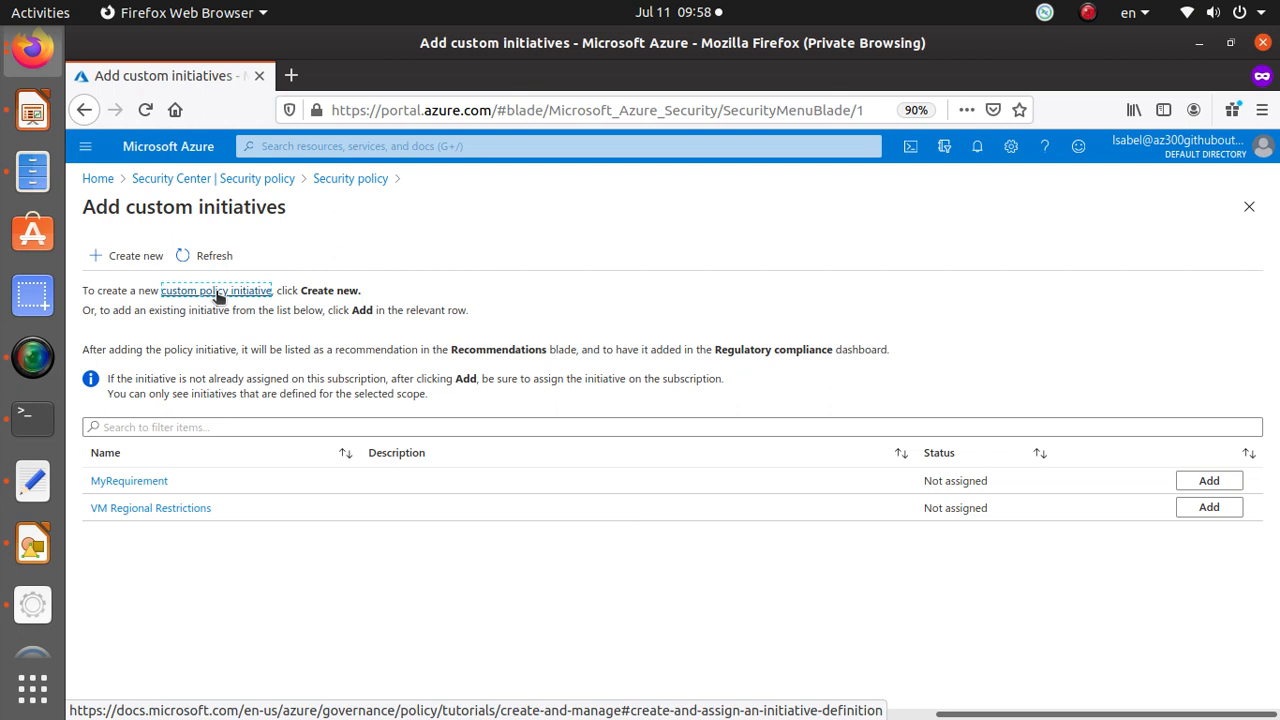
Open the Azure Pass - Sponsorship subscription's Access control (IAM) and check the Add options available.
click(97, 178)
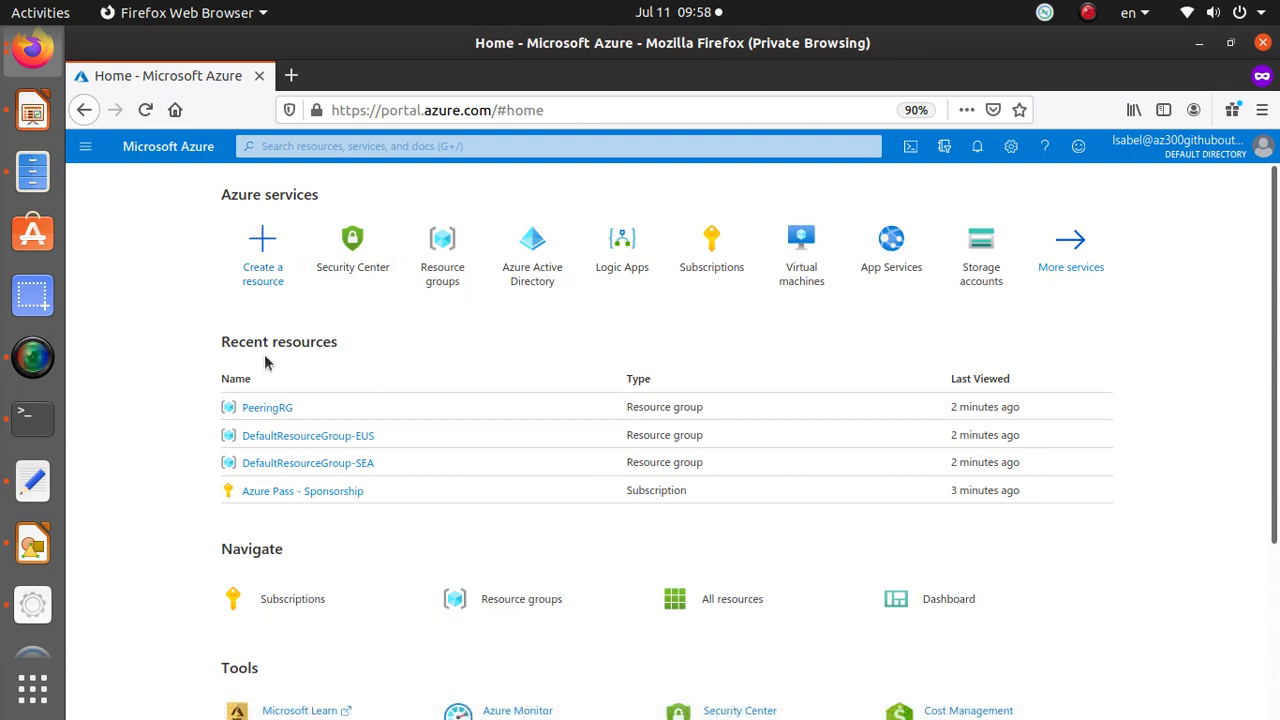
scroll(414, 537, down, 1)
click(289, 560)
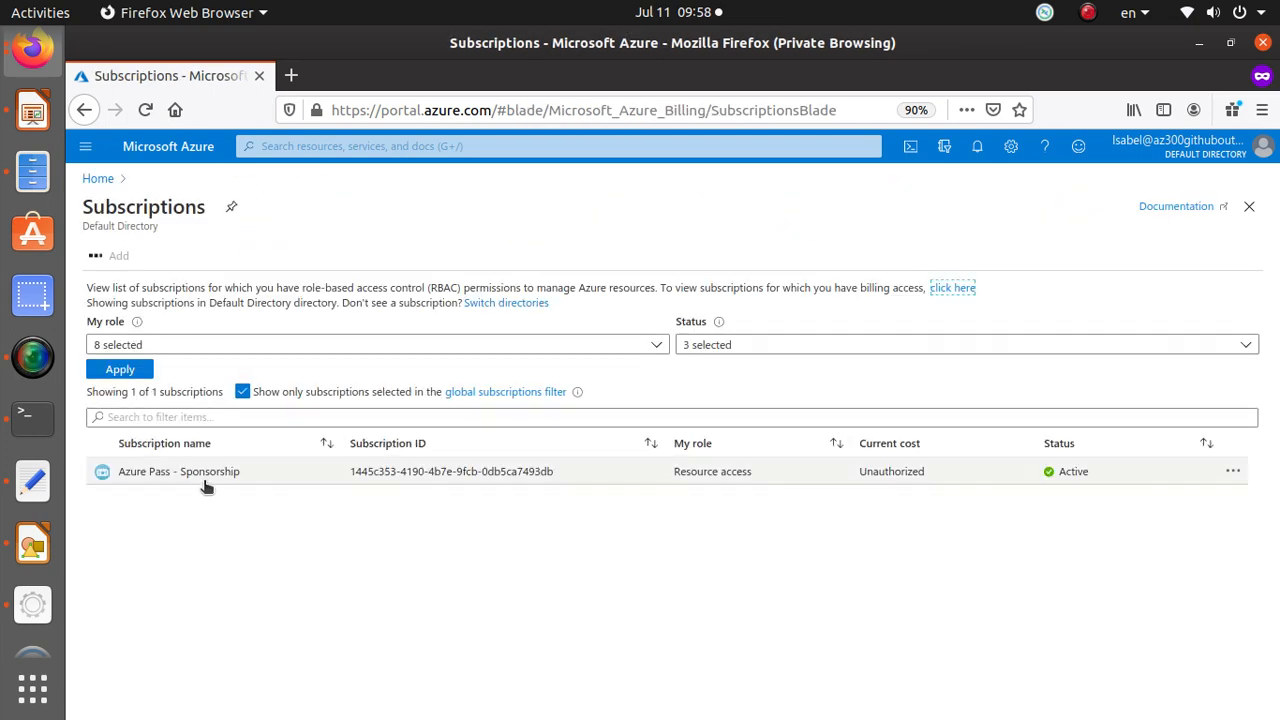
click(220, 482)
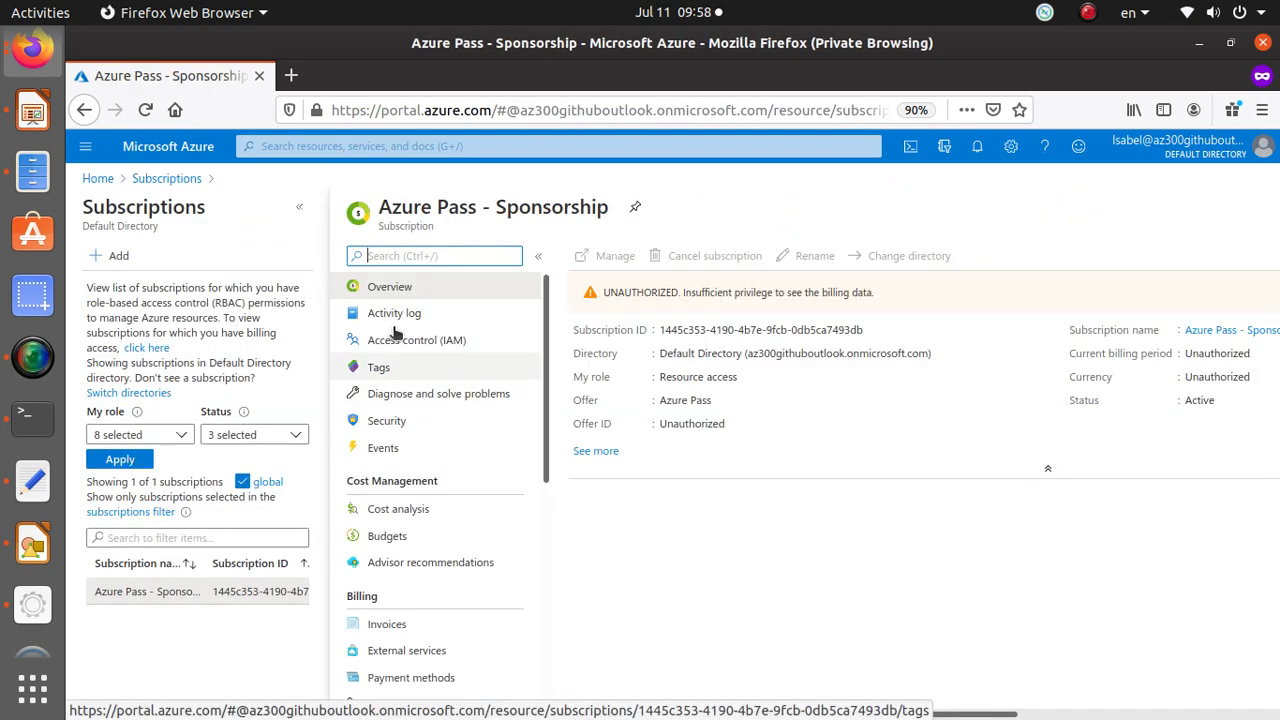
click(437, 345)
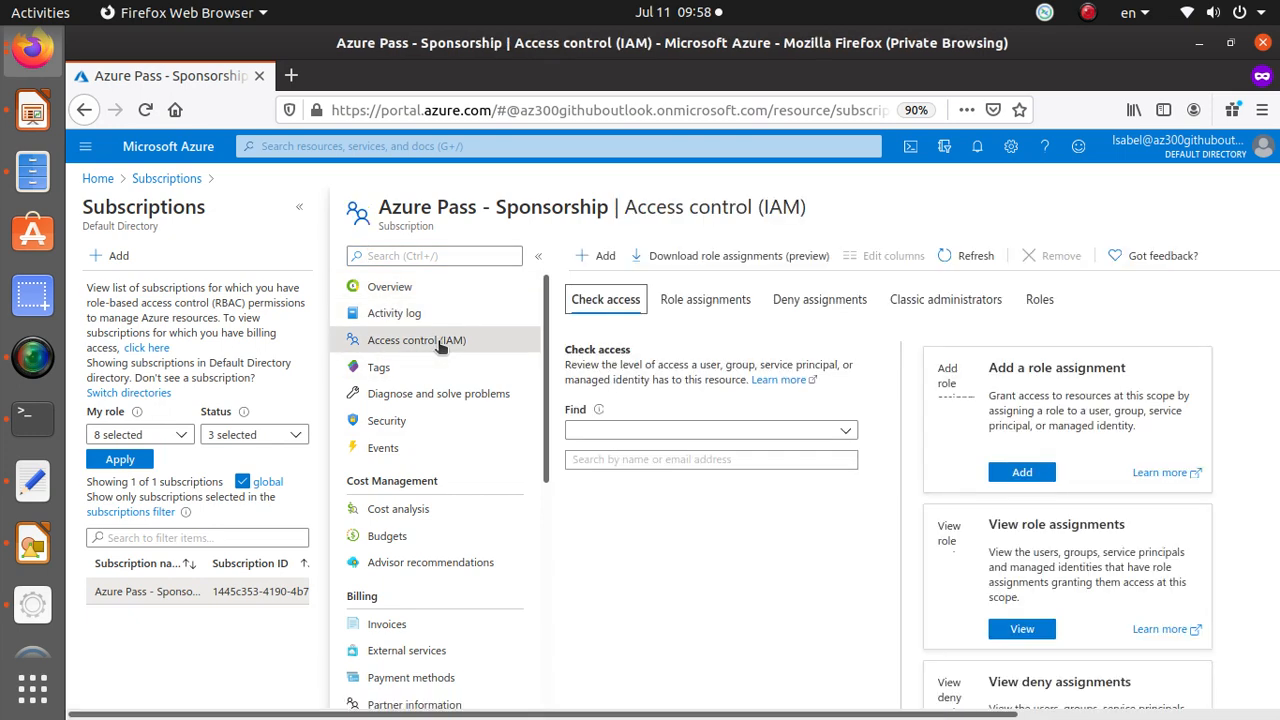
click(600, 255)
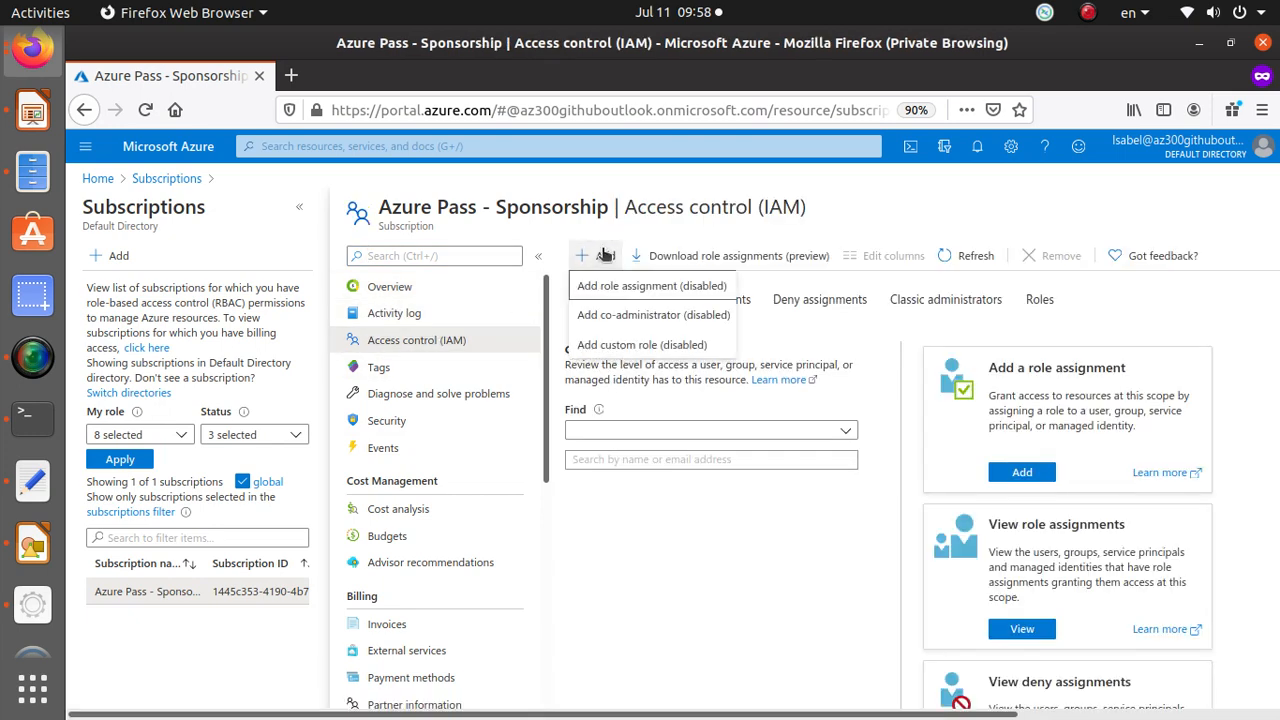